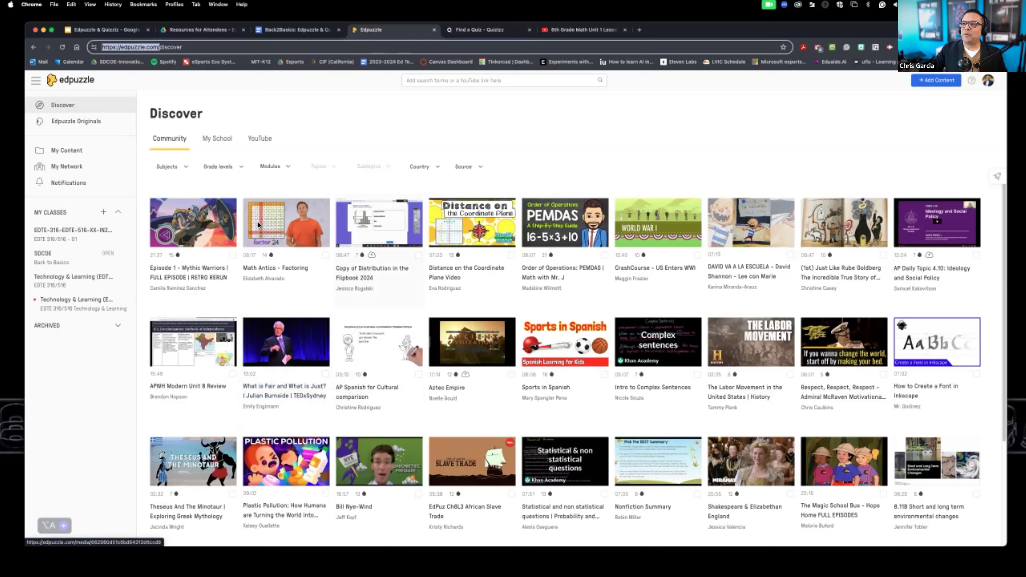
- View the account options for the signed-in profile and close them again
click(987, 83)
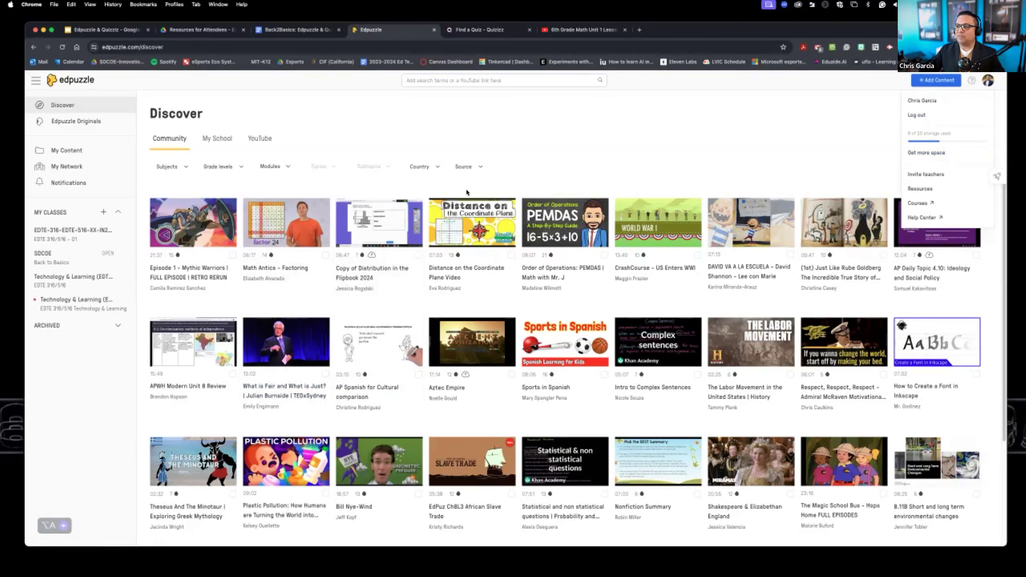
click(355, 123)
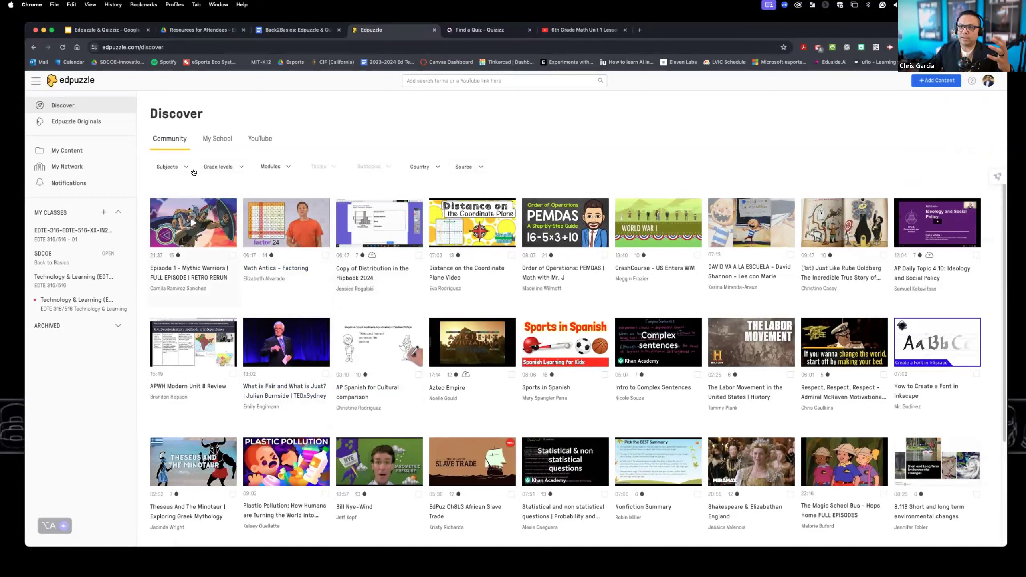
- Review the available Subjects, Grade levels and Modules filter choices for the community videos without selecting any
click(190, 170)
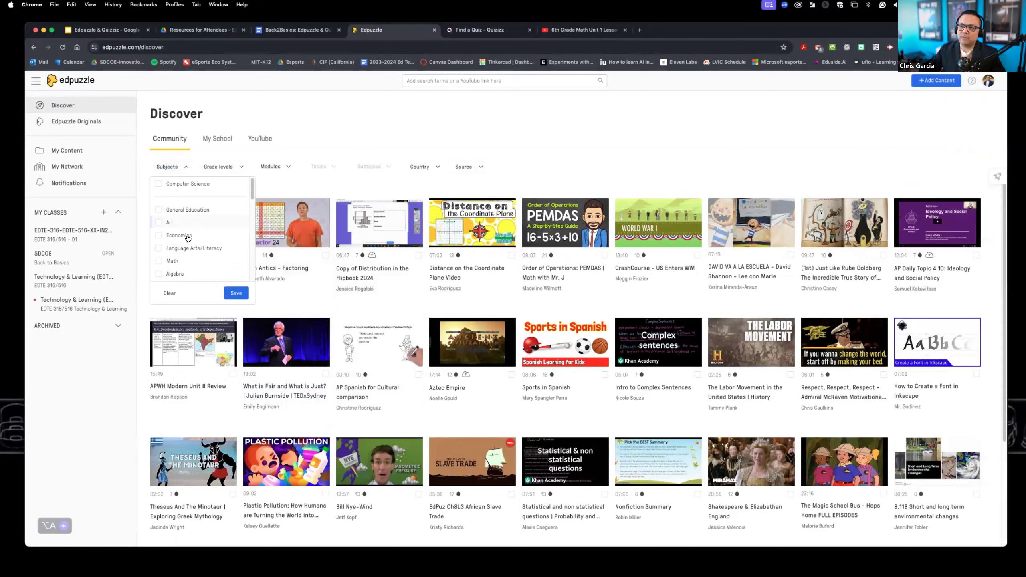
scroll(189, 250, down, 1)
scroll(189, 251, down, 5)
click(225, 167)
scroll(233, 248, down, 5)
scroll(231, 246, up, 5)
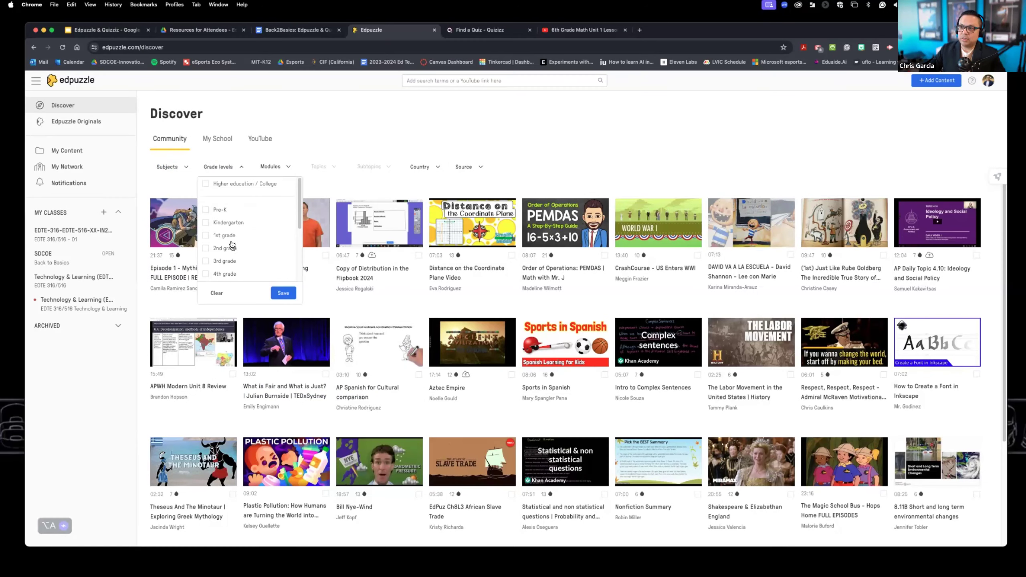
click(268, 170)
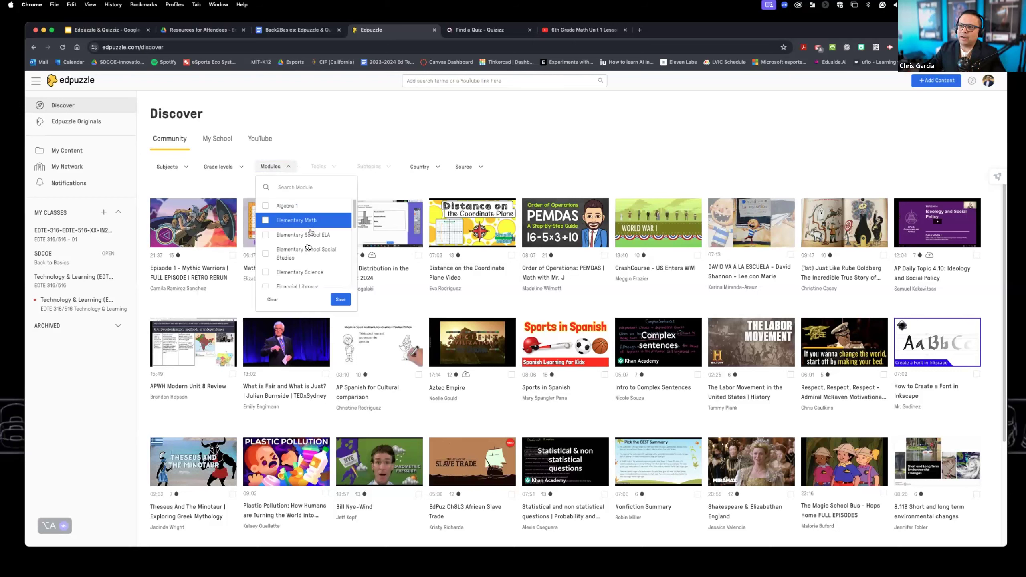
scroll(297, 241, down, 5)
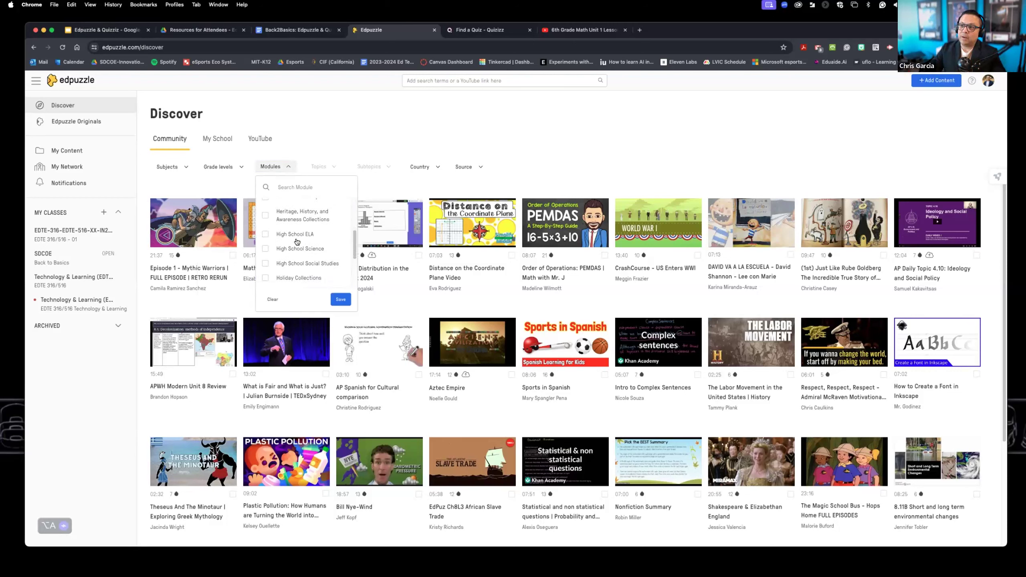
scroll(297, 238, down, 2)
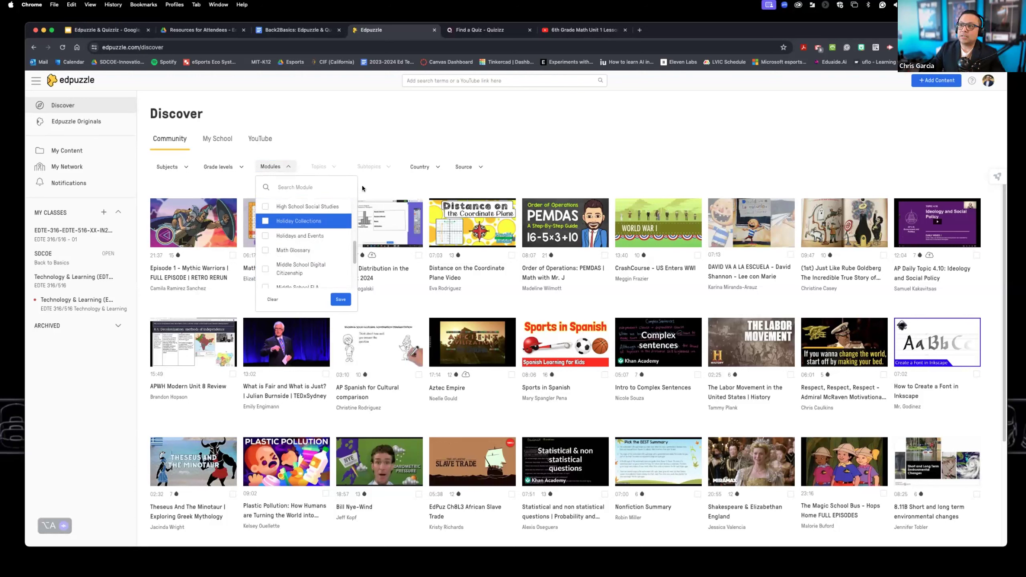
- Review the available Country and Source filter choices for the community videos without applying any
click(420, 168)
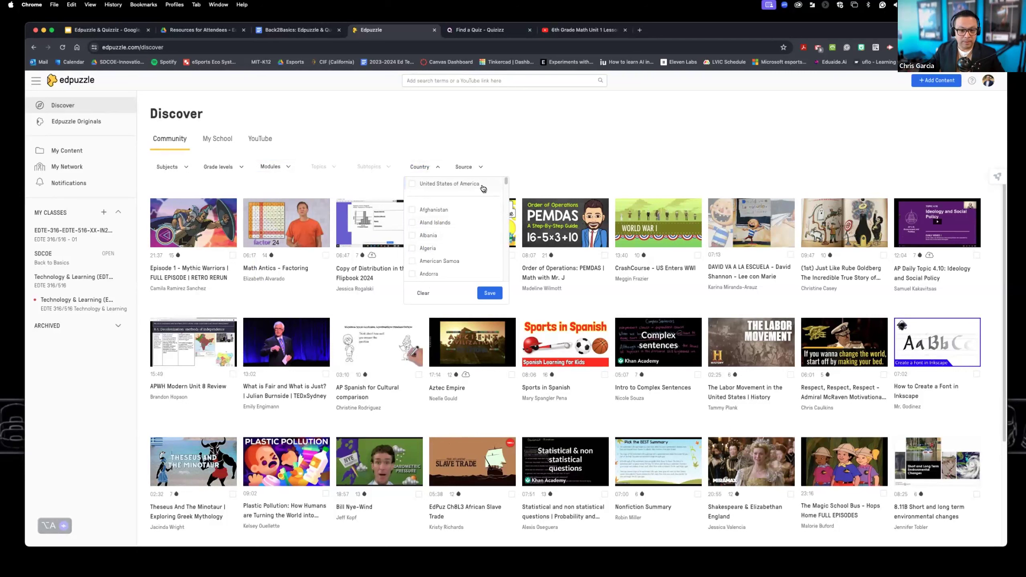
click(552, 156)
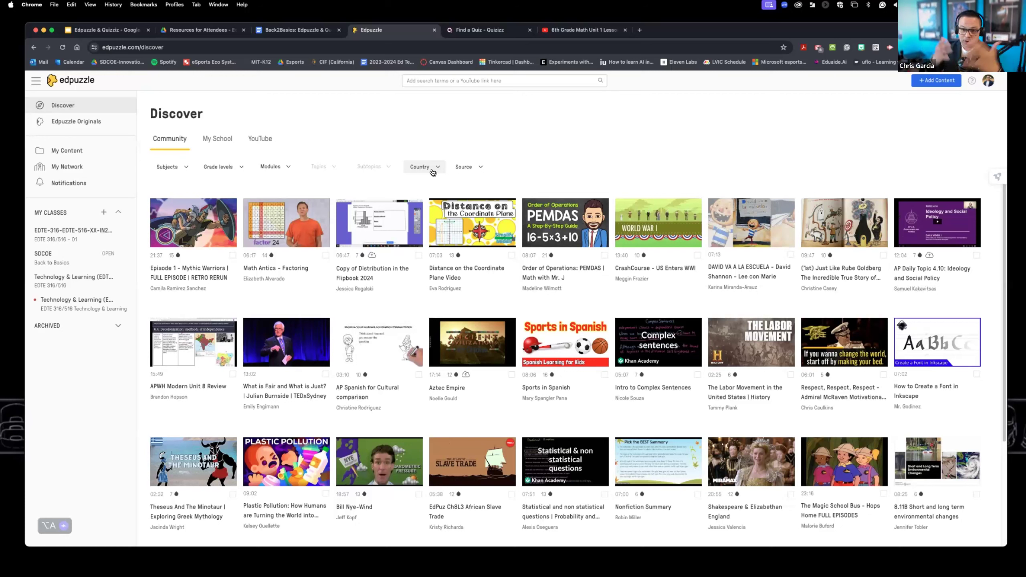
click(432, 170)
click(464, 167)
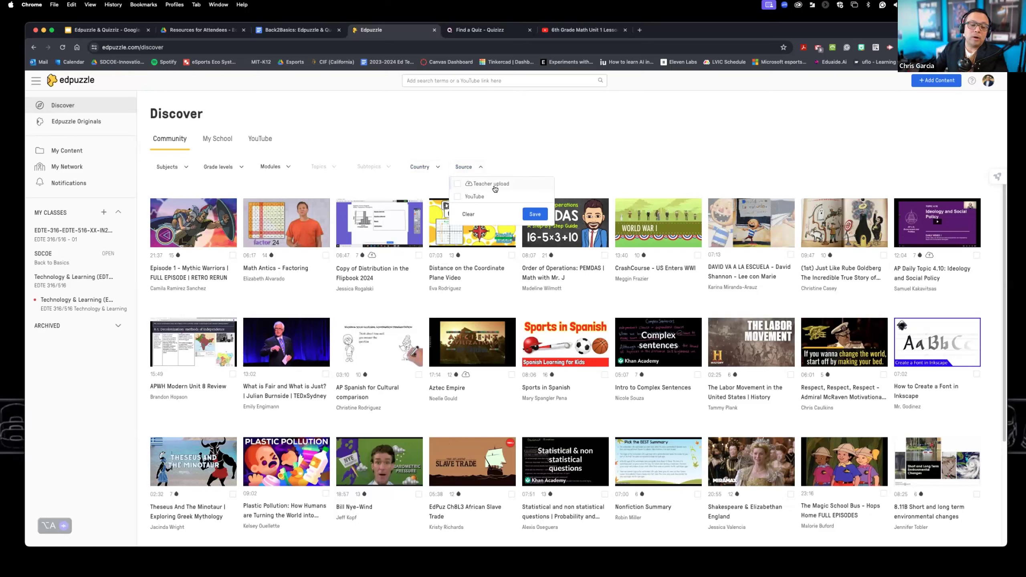
click(537, 146)
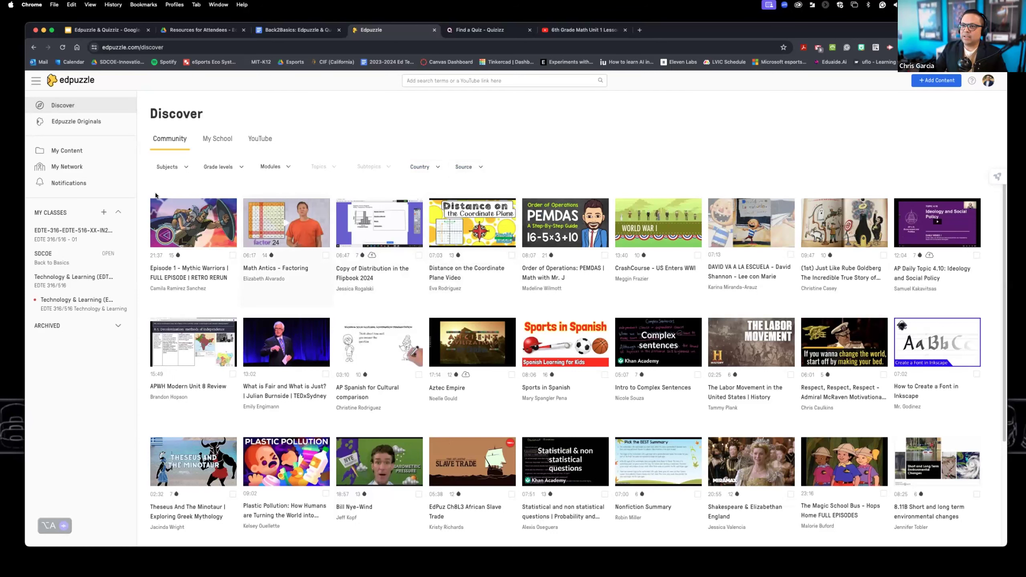
- View the Middle School Math module within the Edpuzzle Originals math collection and return to Discover
click(93, 128)
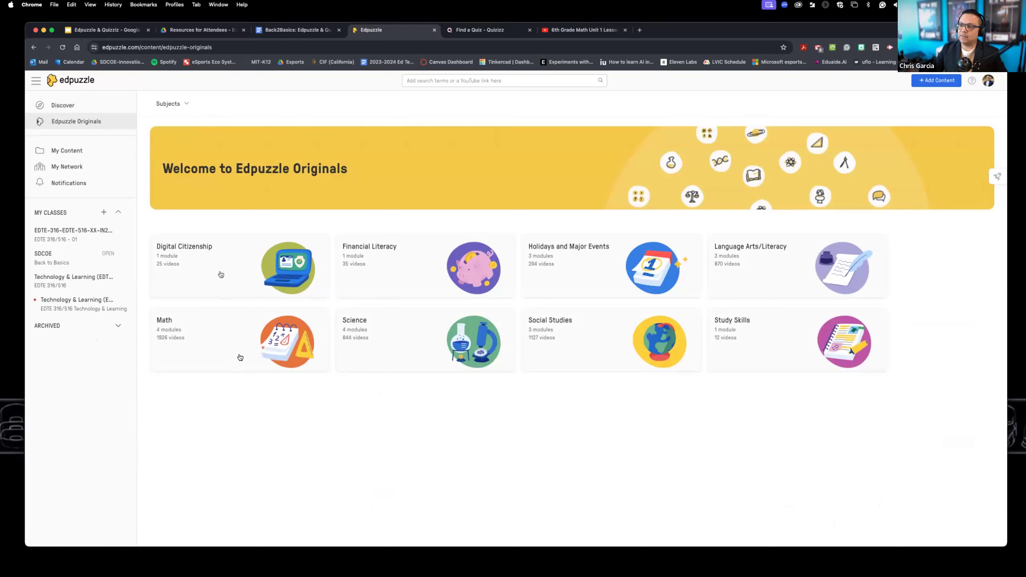
click(190, 339)
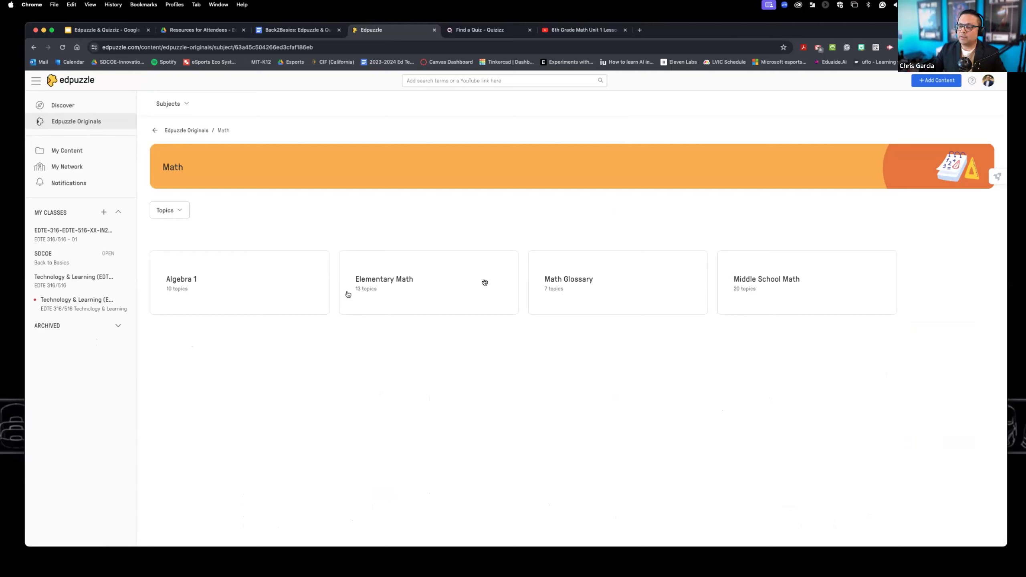
click(766, 270)
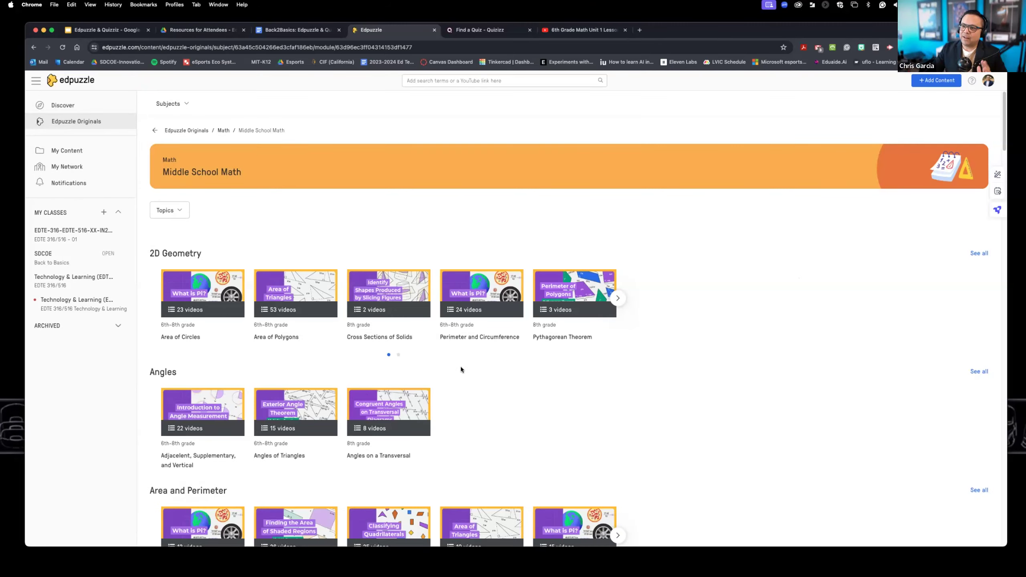
click(59, 107)
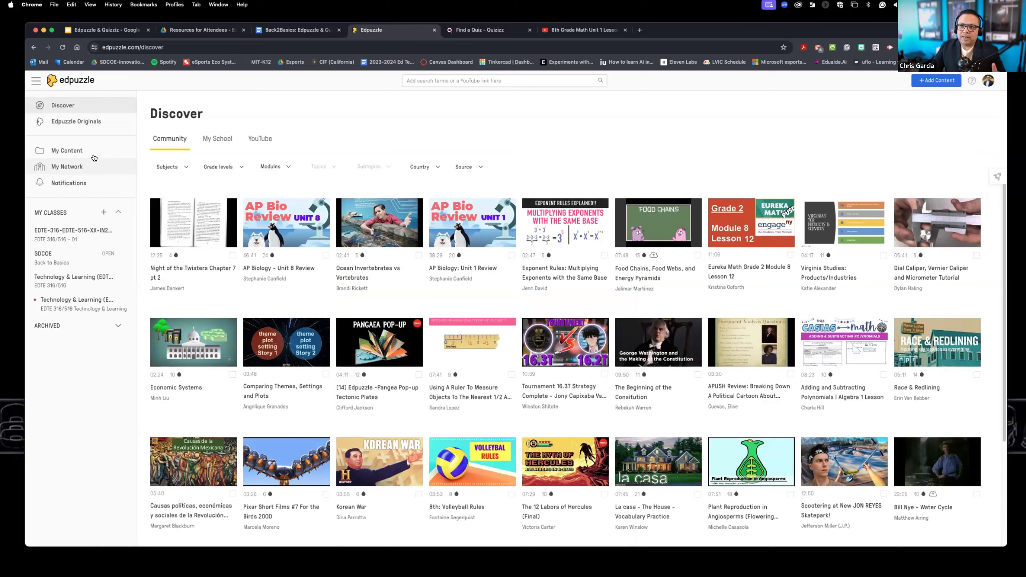
- View the network's teacher list, the notifications and the saved personal content in turn
click(73, 168)
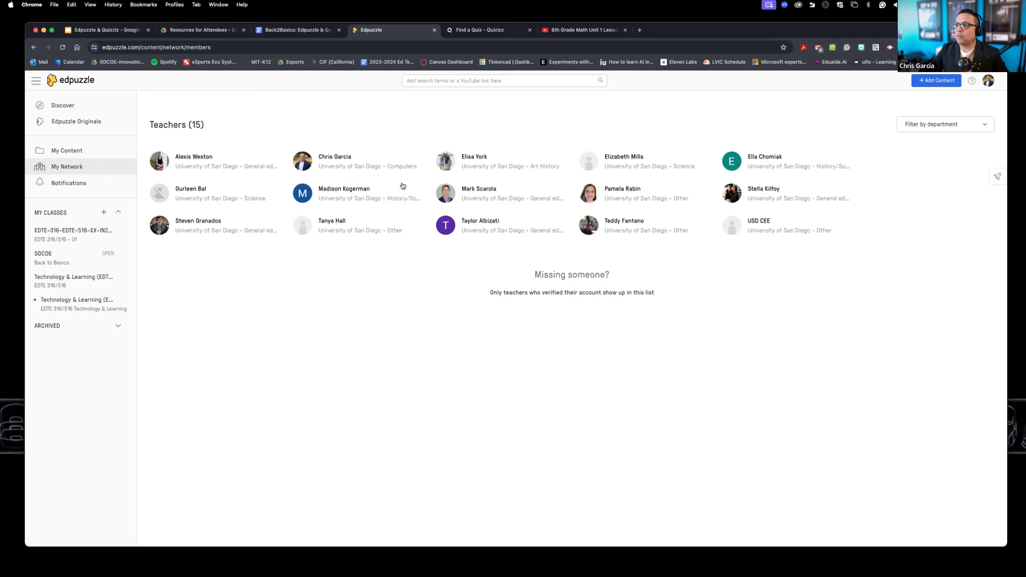
click(71, 184)
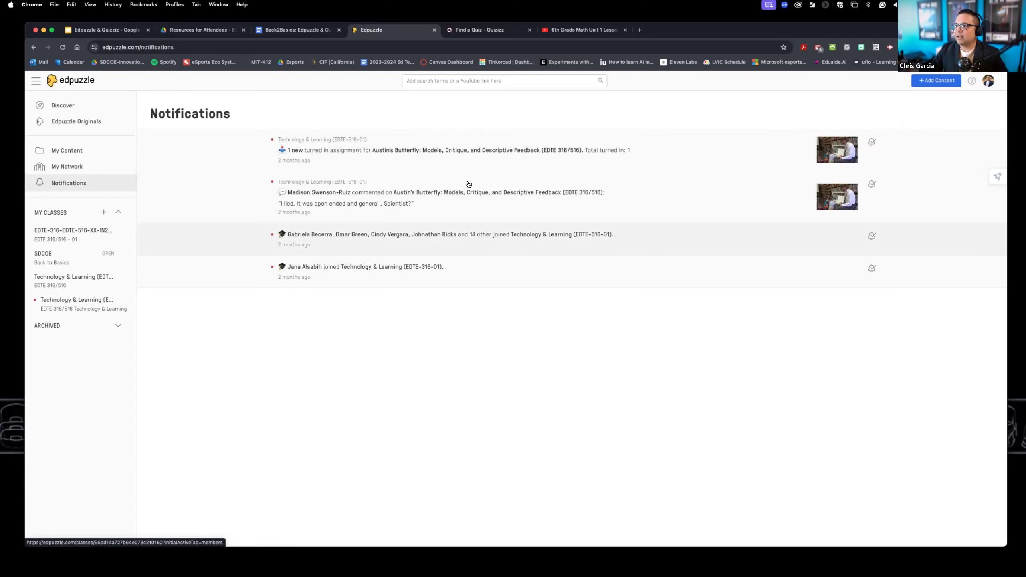
click(81, 154)
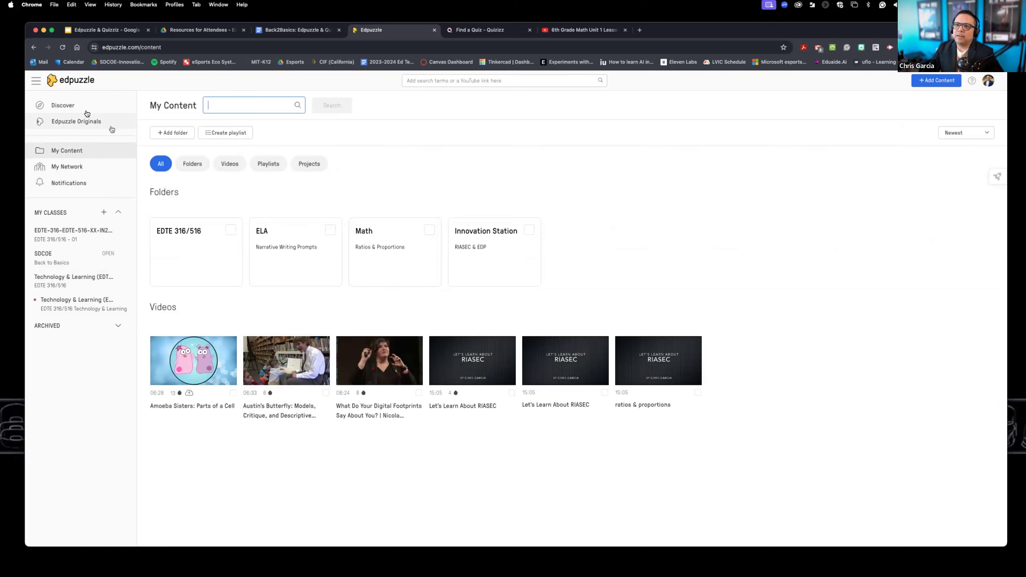
- Filter the Discover community videos by the subject Math and the grade level 6th grade
click(76, 107)
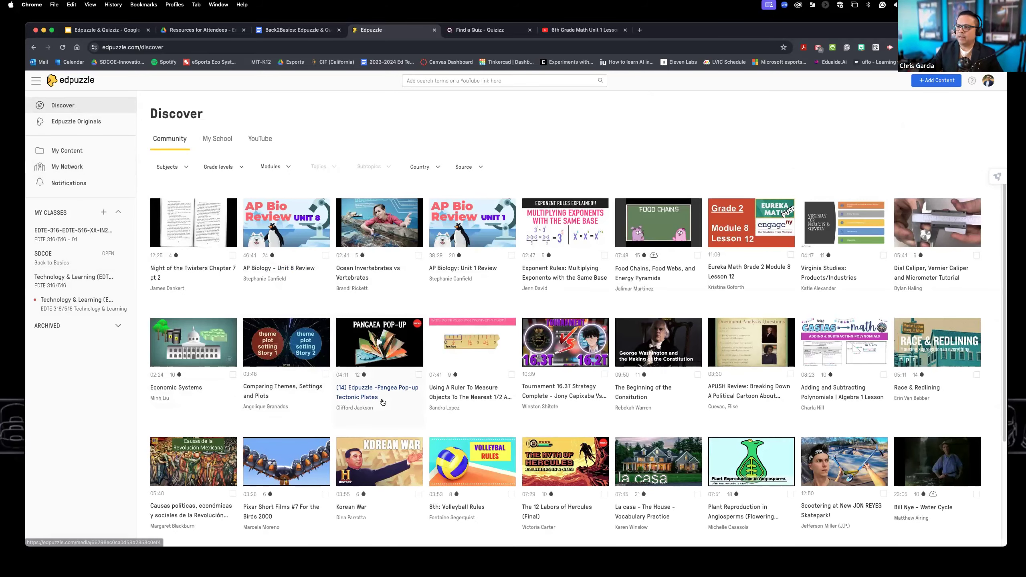
click(181, 168)
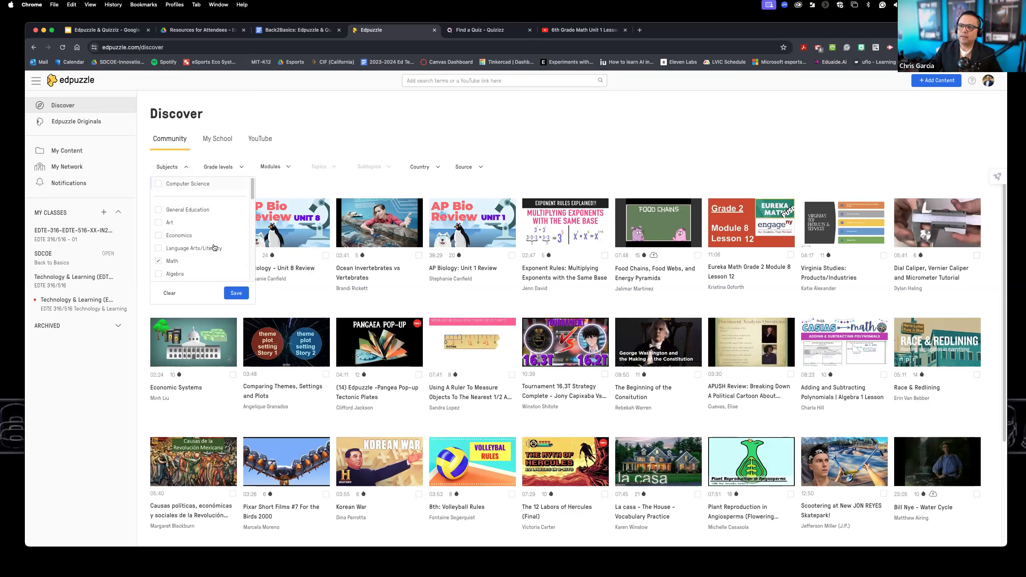
click(237, 294)
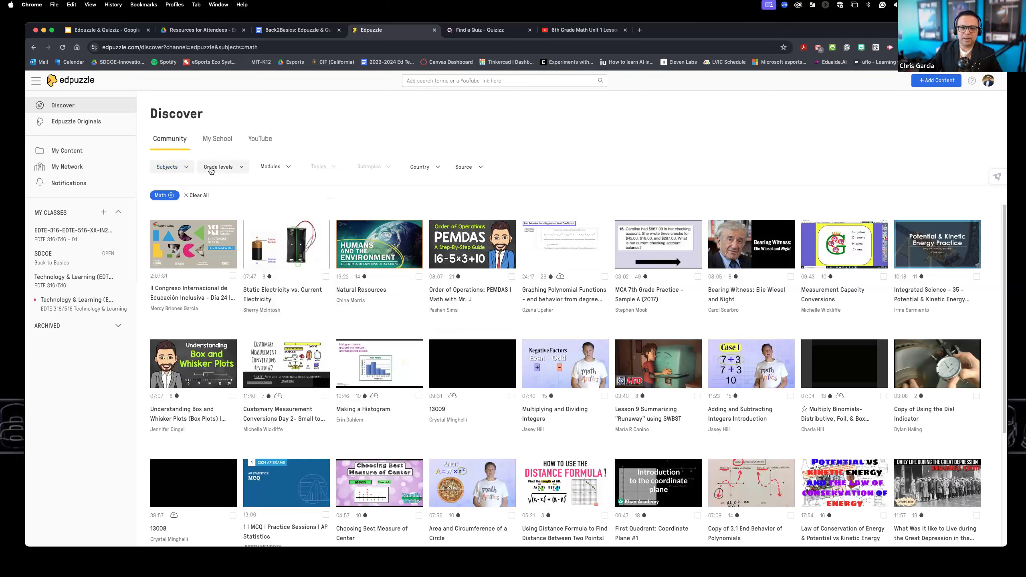
click(211, 171)
scroll(221, 250, down, 2)
click(222, 262)
click(283, 293)
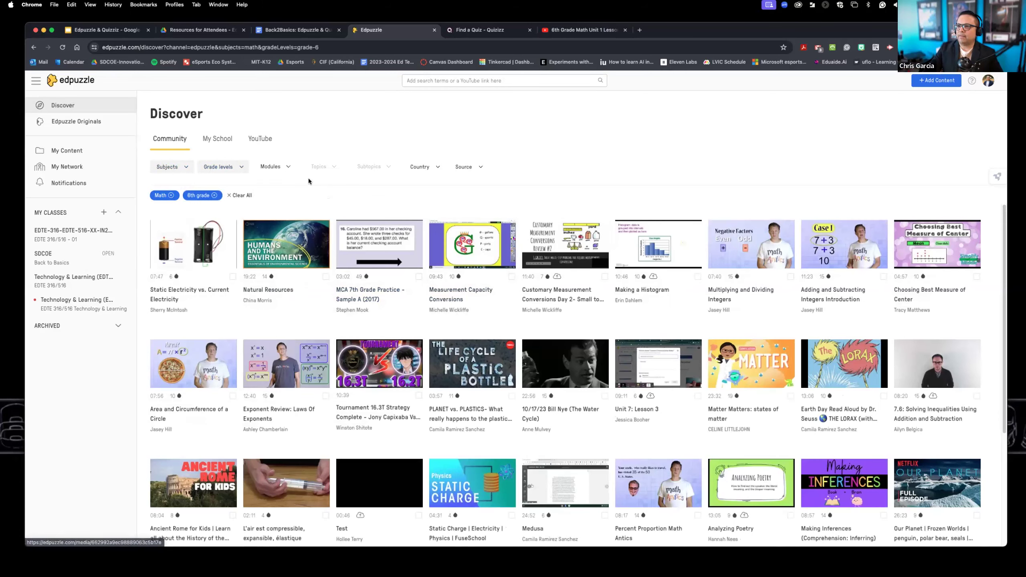
- Check the module choices for the filtered videos and examine the list of 6th grade Math community videos
click(277, 166)
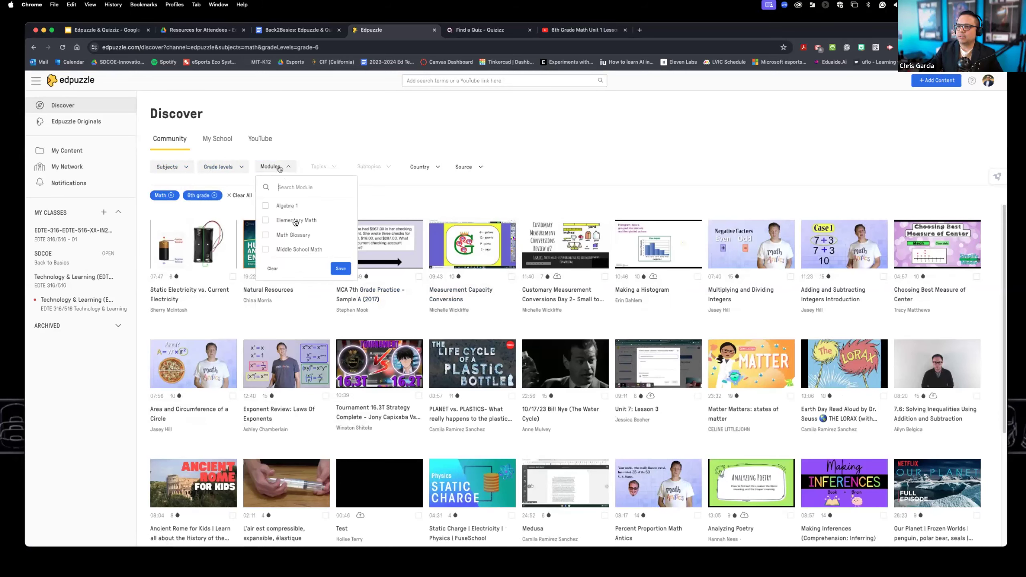
click(439, 192)
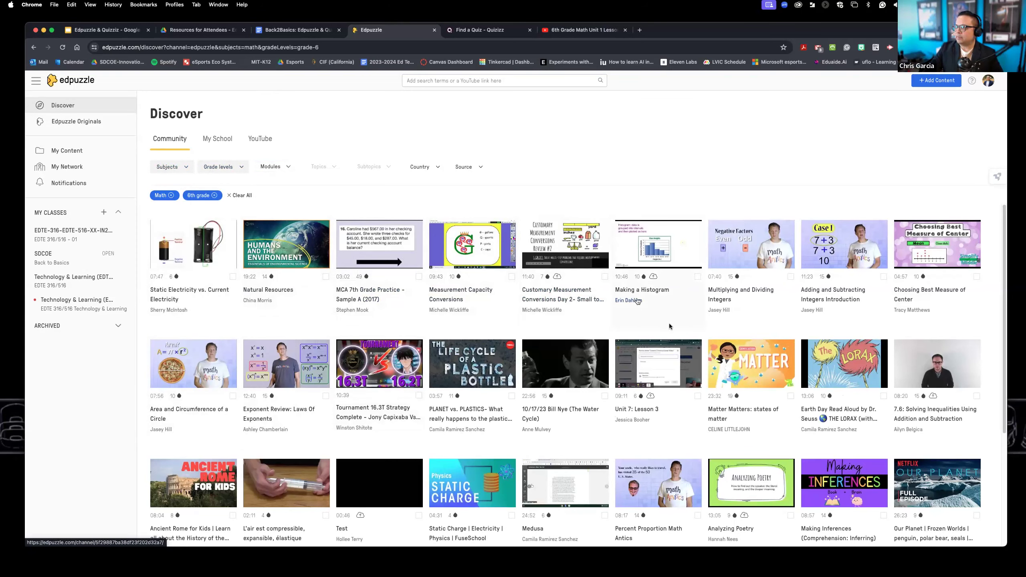
scroll(449, 355, down, 1)
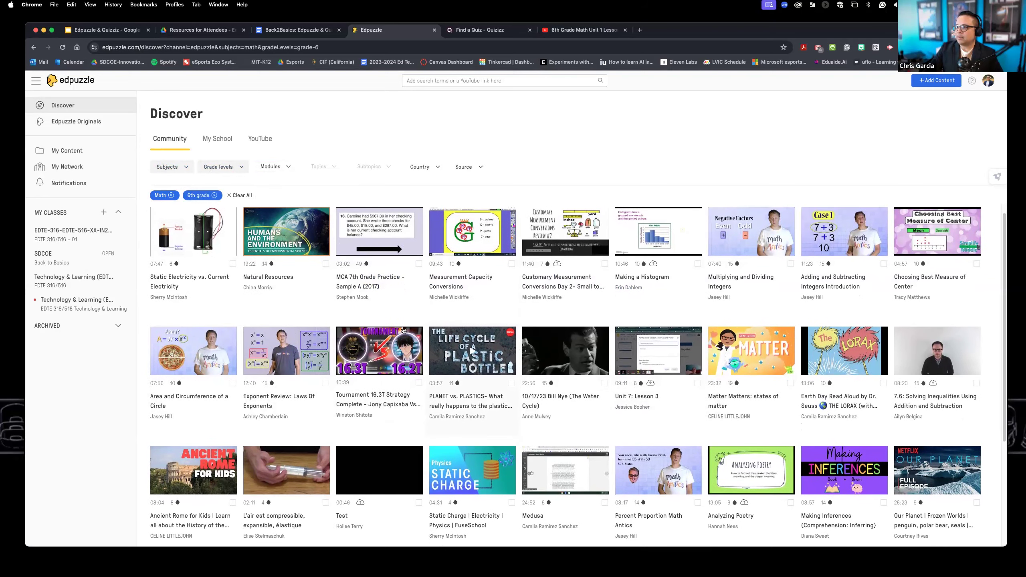
scroll(380, 307, down, 2)
scroll(375, 355, down, 3)
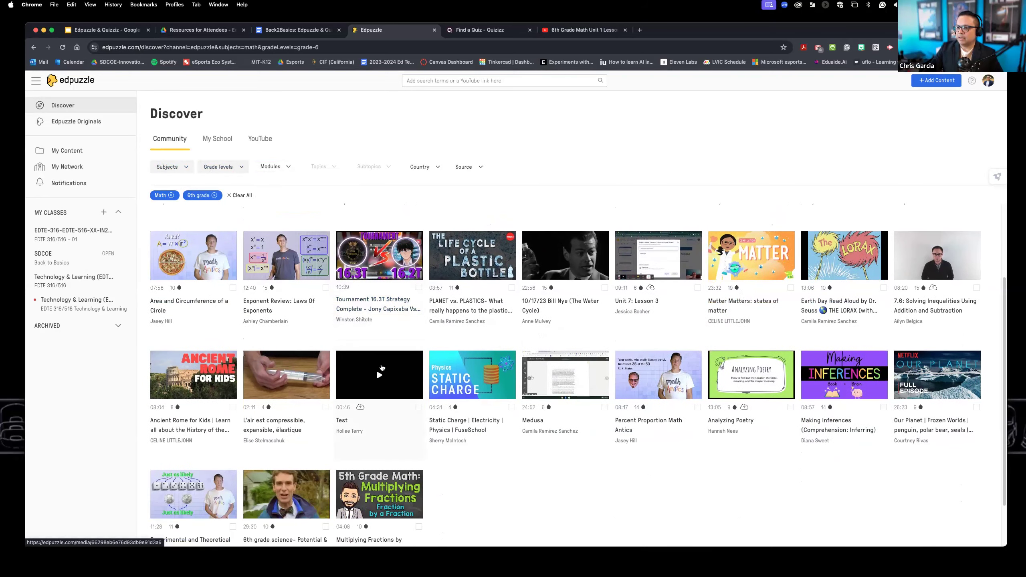
scroll(529, 385, down, 3)
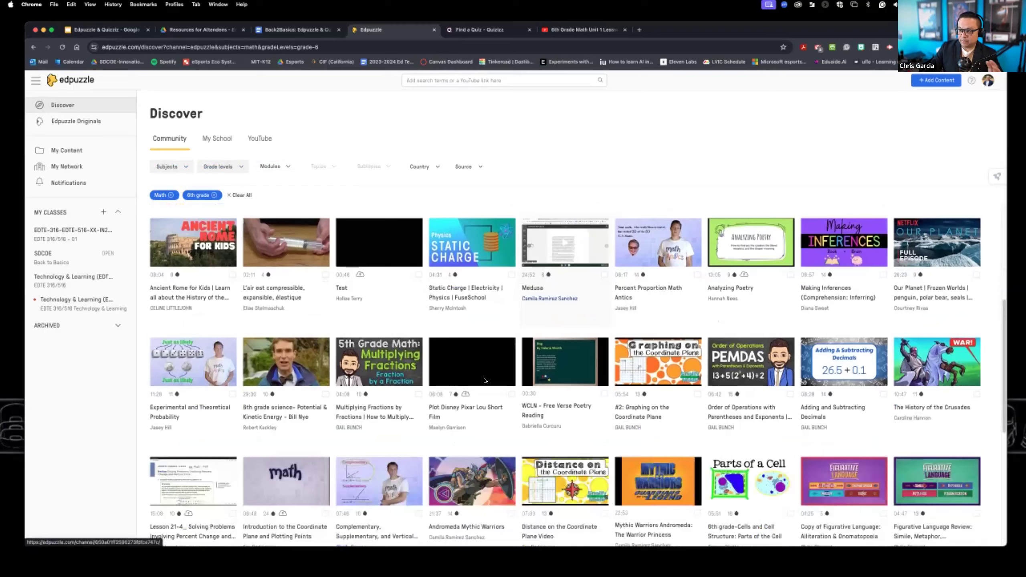
scroll(459, 384, down, 3)
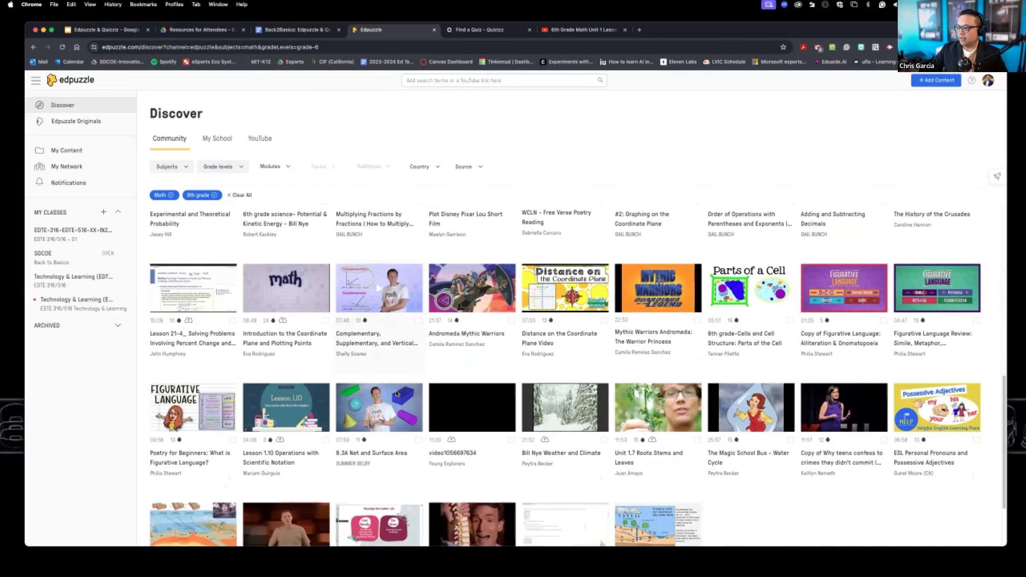
scroll(375, 404, down, 3)
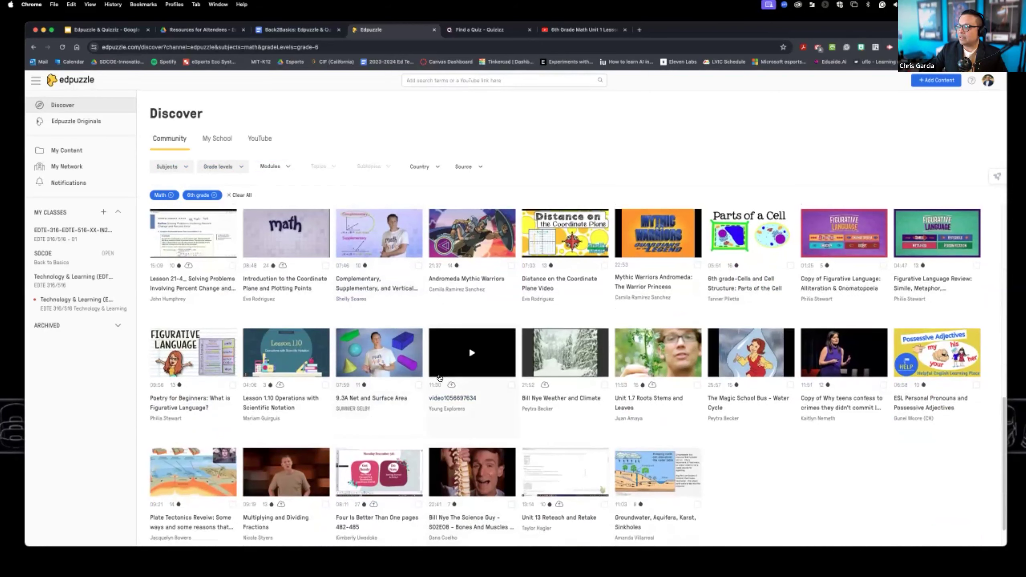
scroll(419, 326, up, 7)
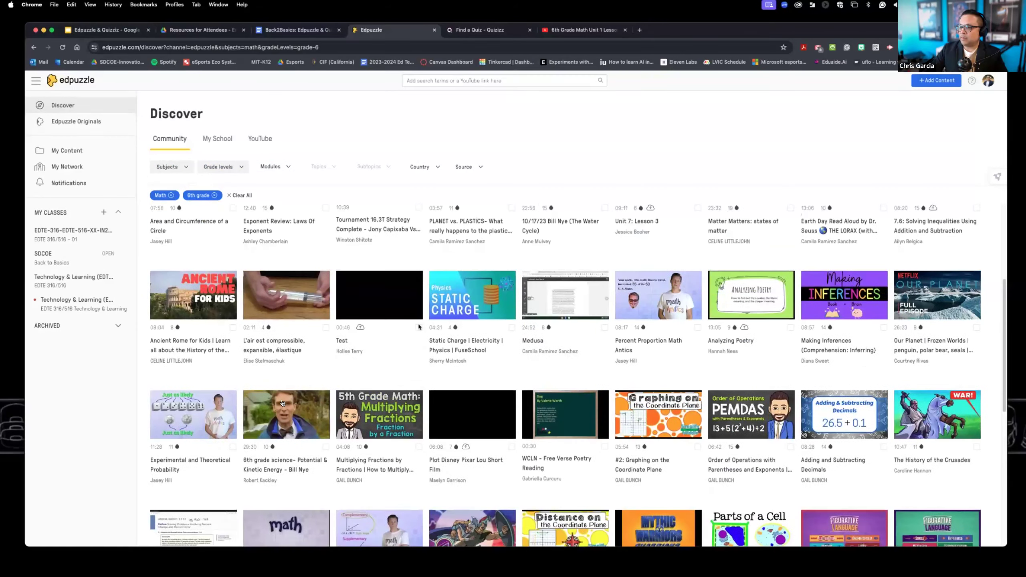
scroll(406, 331, up, 4)
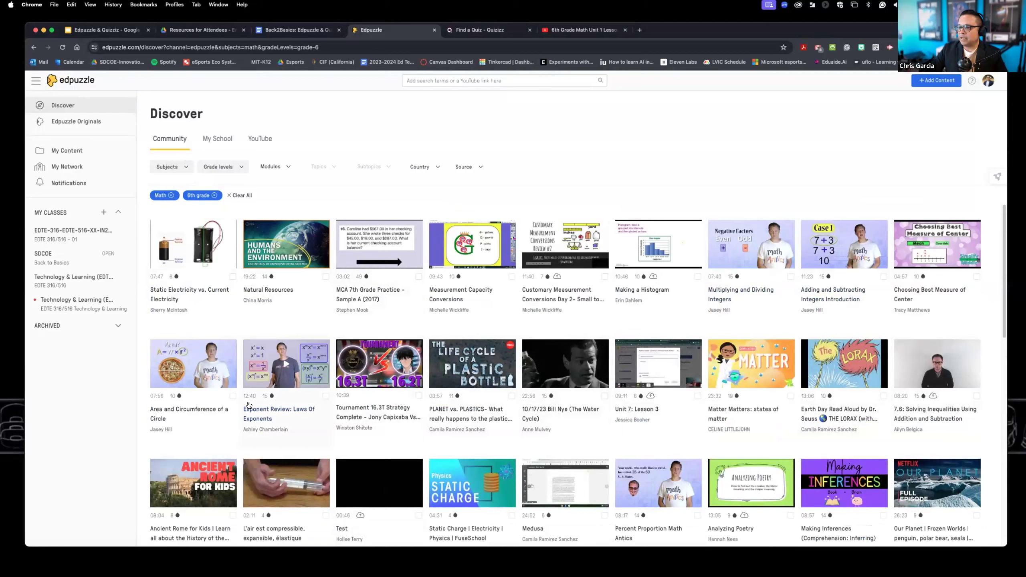
- Search the video library for "ratios and proportions"
click(443, 83)
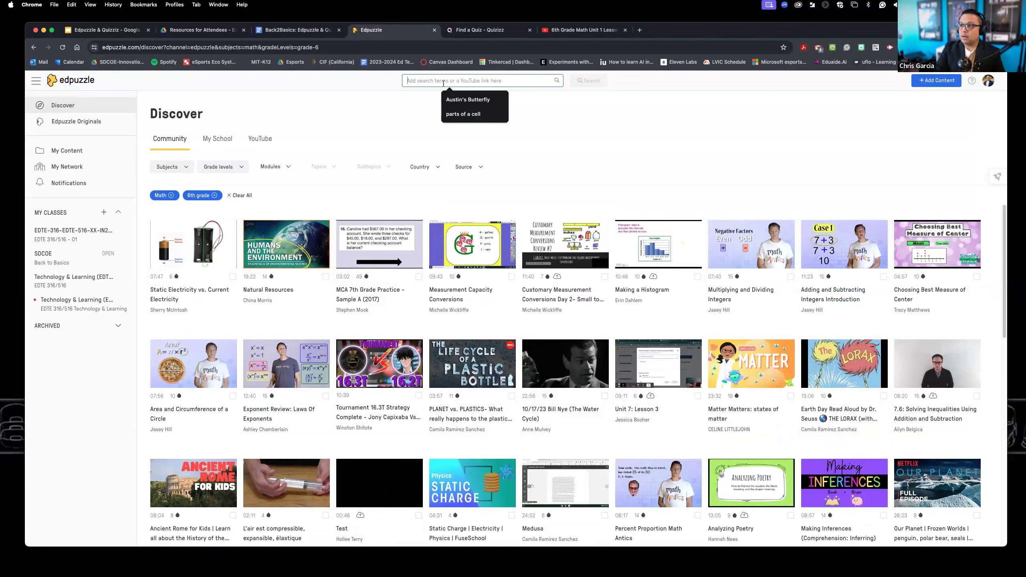
text(ratios and p)
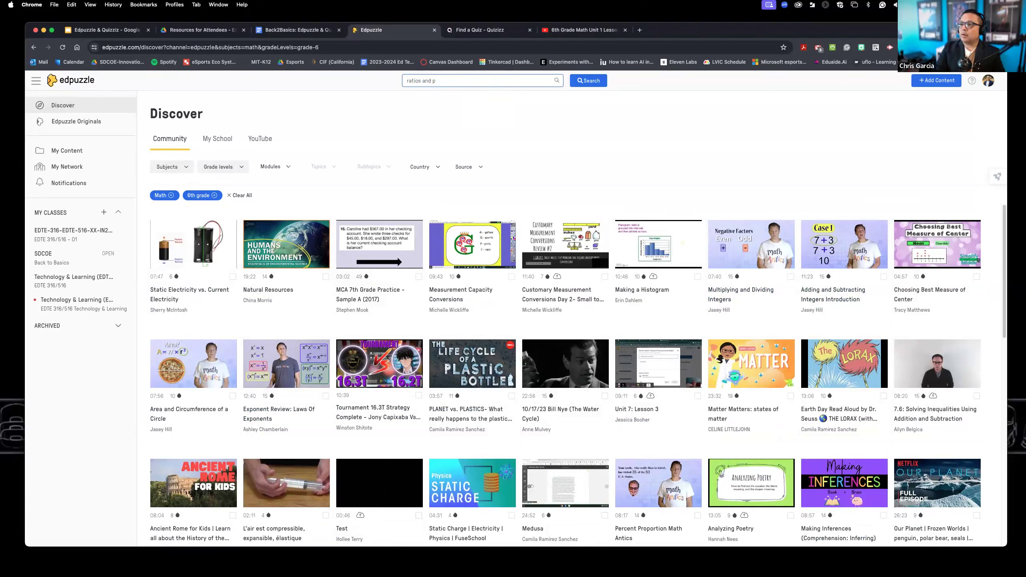
text(roportion)
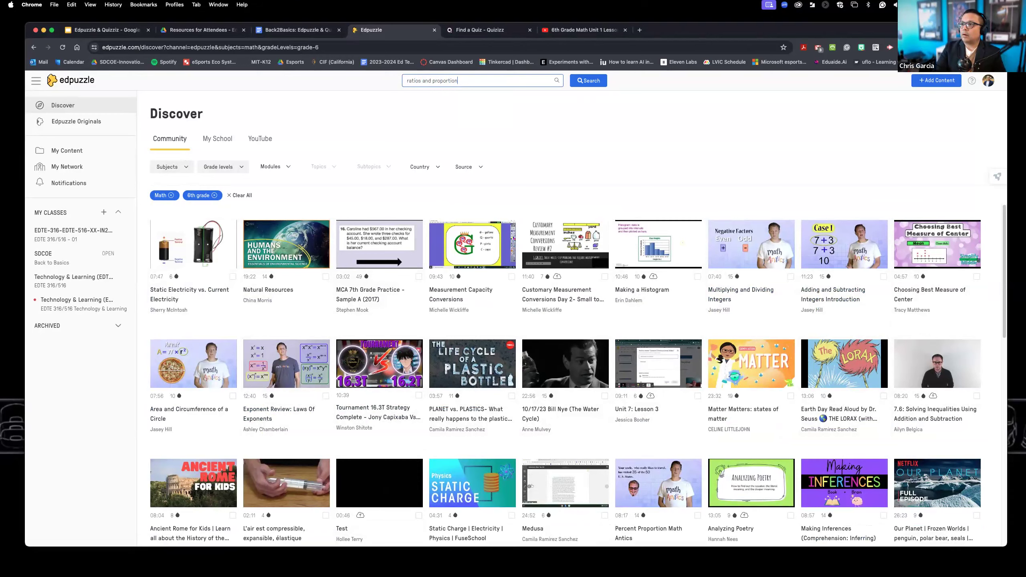
text(s)
key(Return)
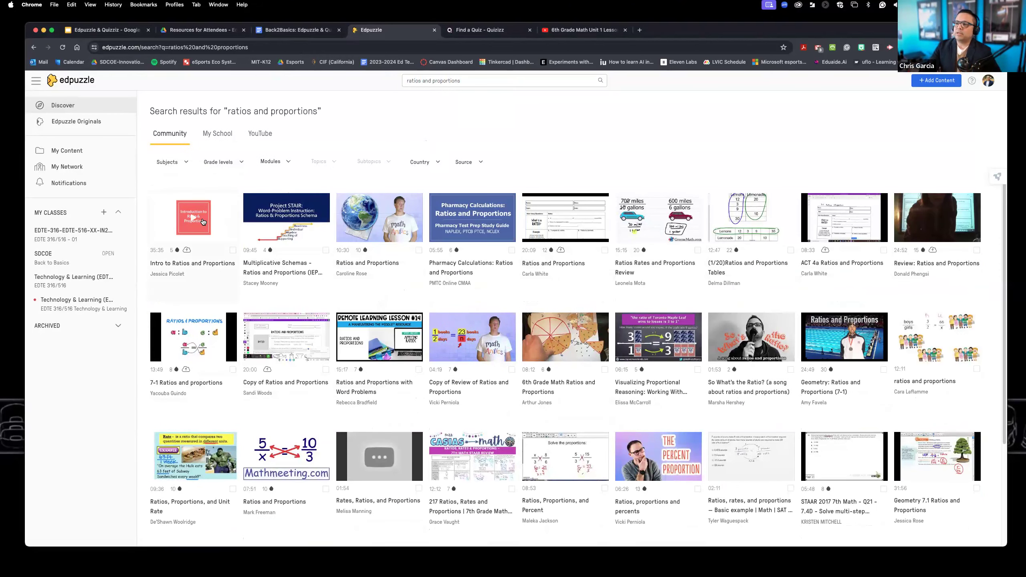
- Open the community video "Intro to Ratios and Proportions" from the search results and play its preview
click(204, 222)
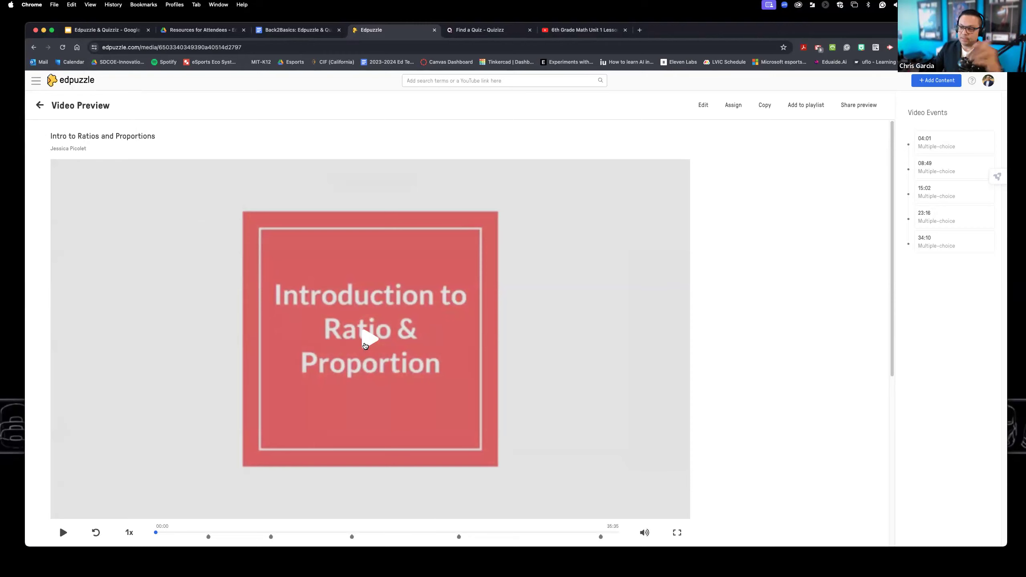
click(365, 346)
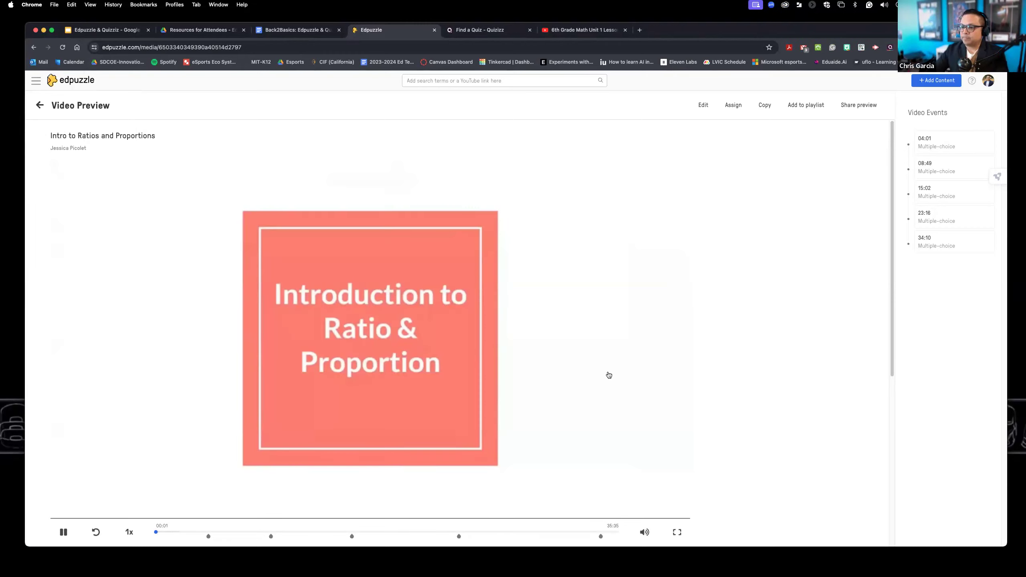
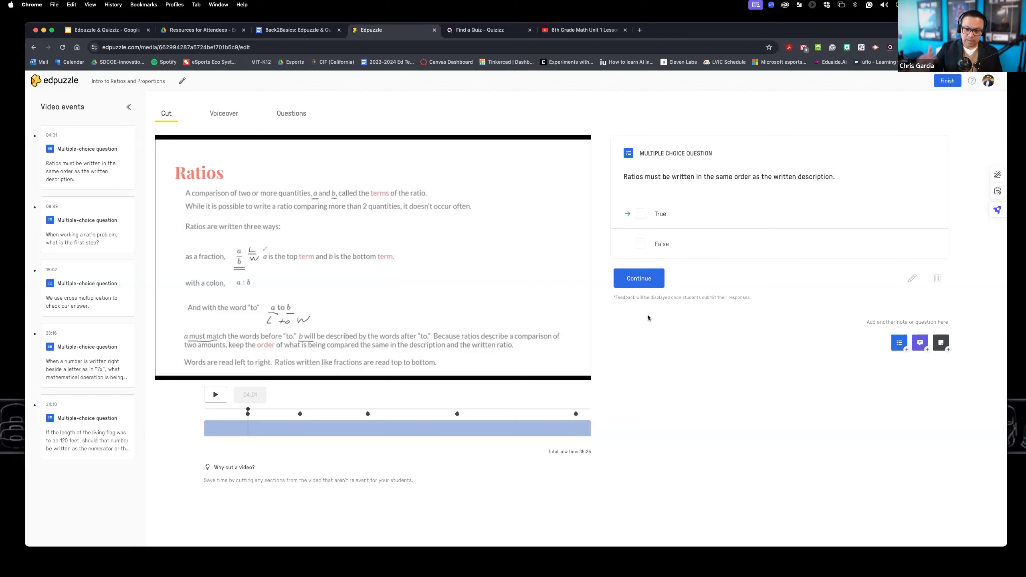
- Change the 04:01 multiple-choice question to open-ended, reading "Explain why ratios must be written in the same order as the written description."
click(911, 278)
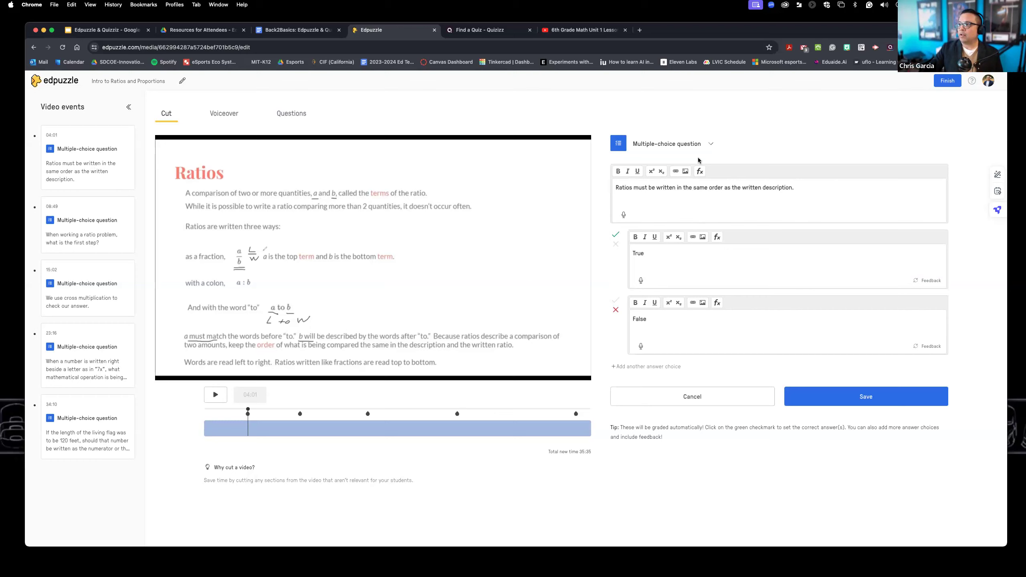
click(699, 149)
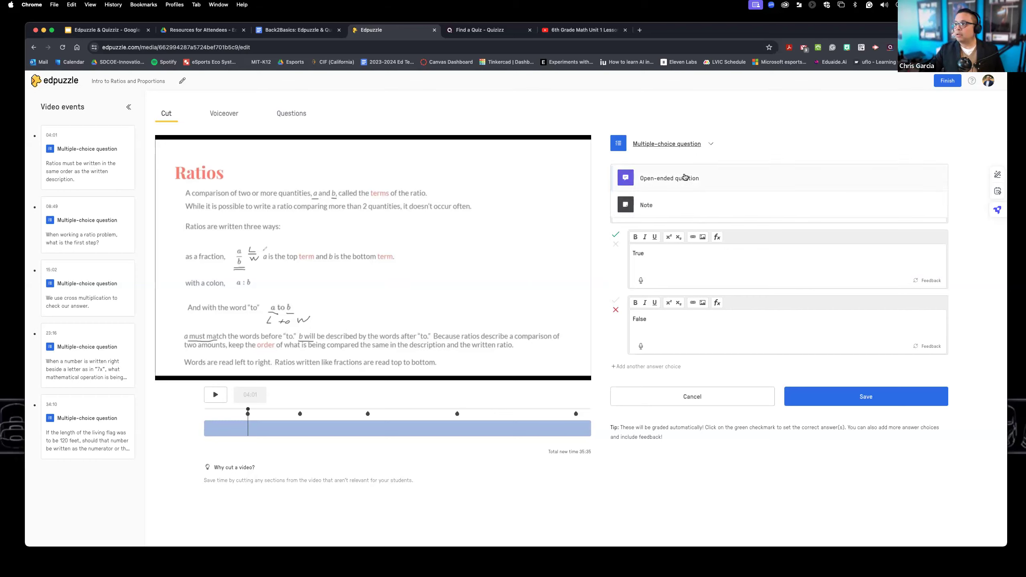
click(685, 177)
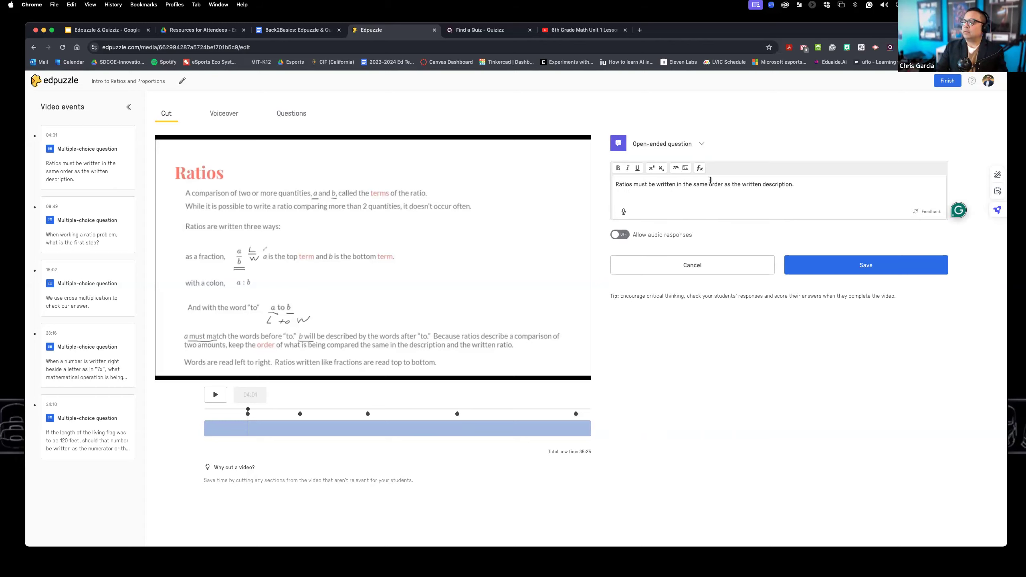
text(Explain wh)
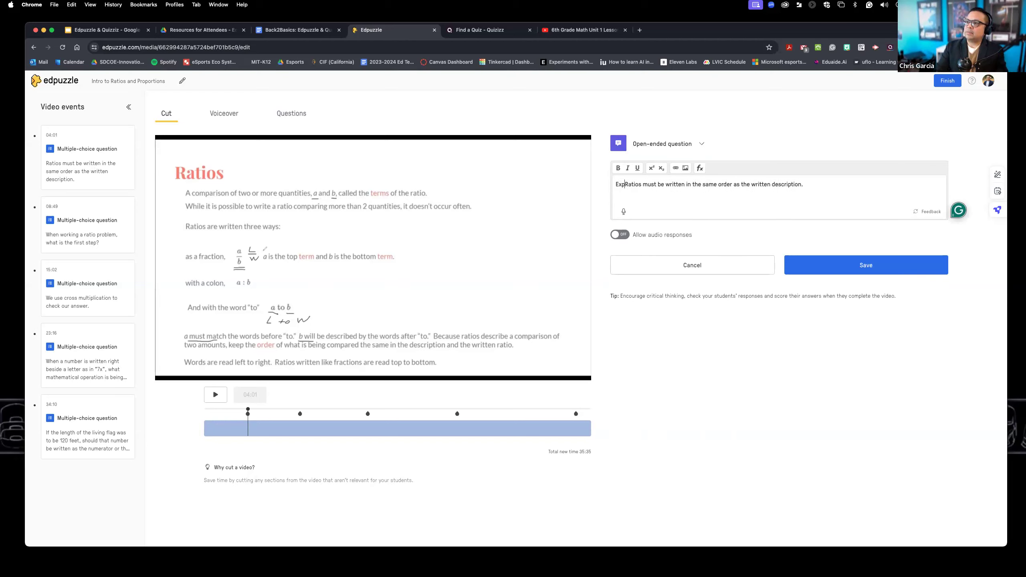
text(y)
key(Delete)
text(r)
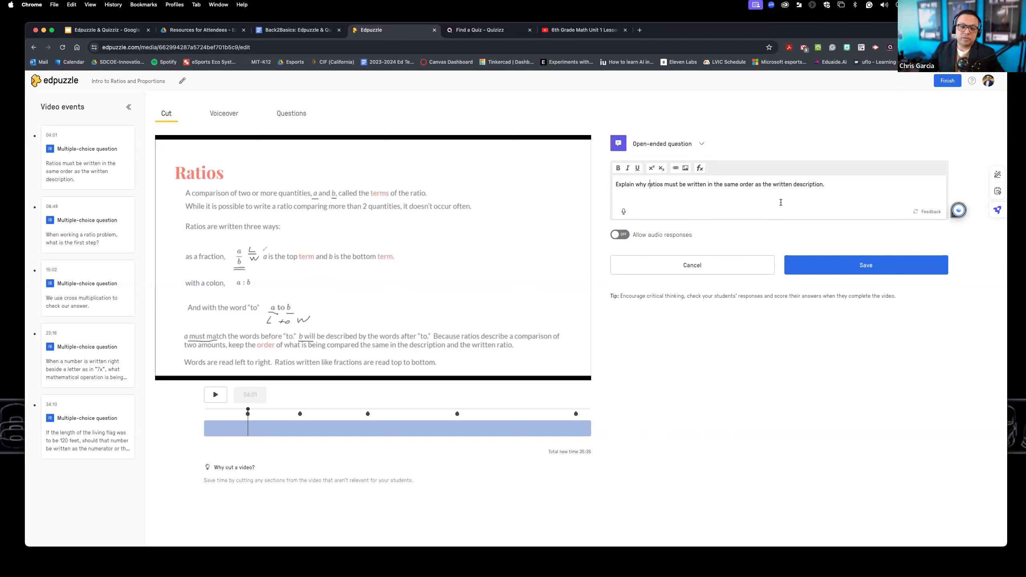
- Record an audio prompt for the open-ended question, allow audio responses and save the question
click(624, 212)
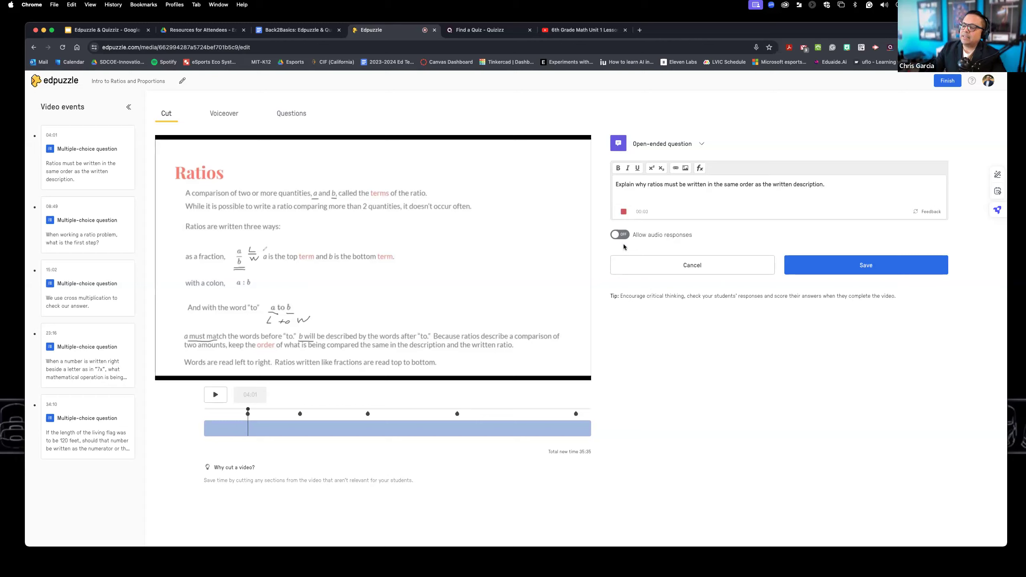
click(624, 212)
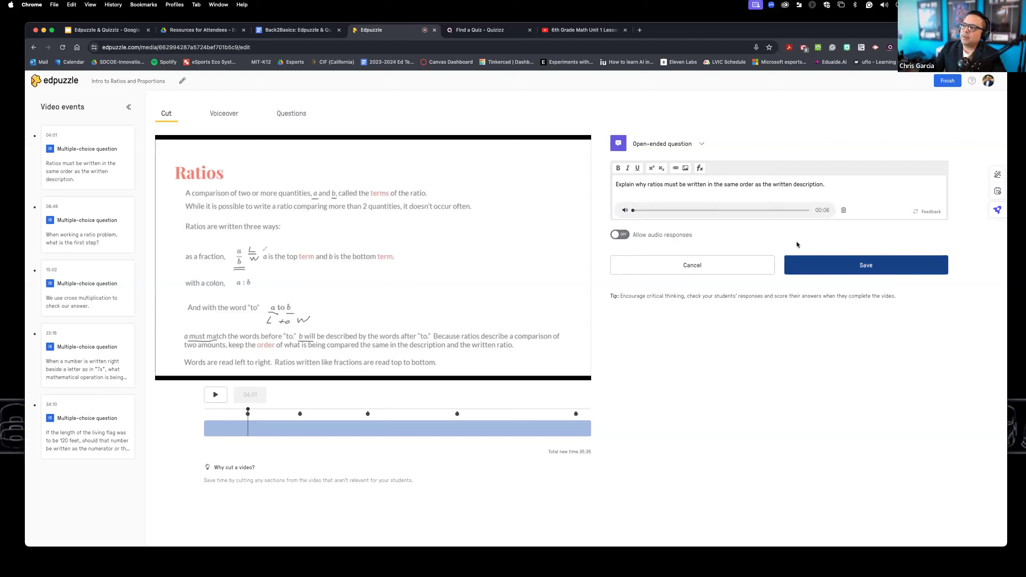
click(624, 211)
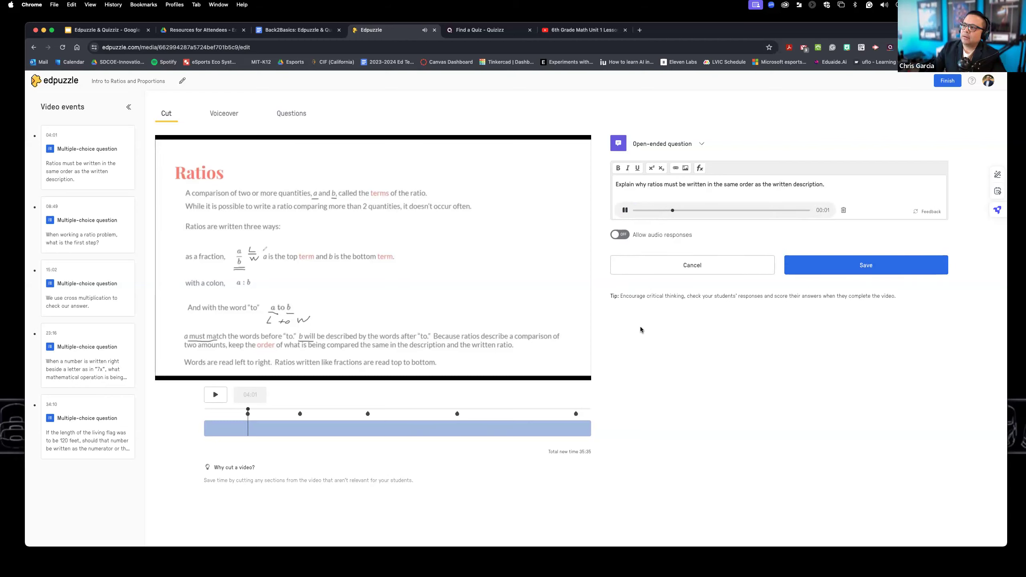
click(622, 235)
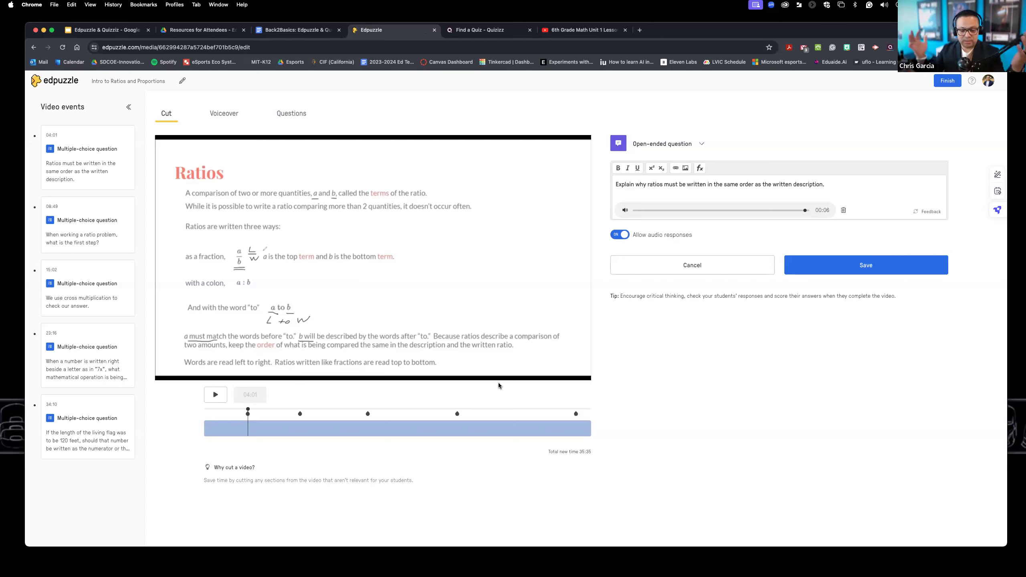
click(863, 270)
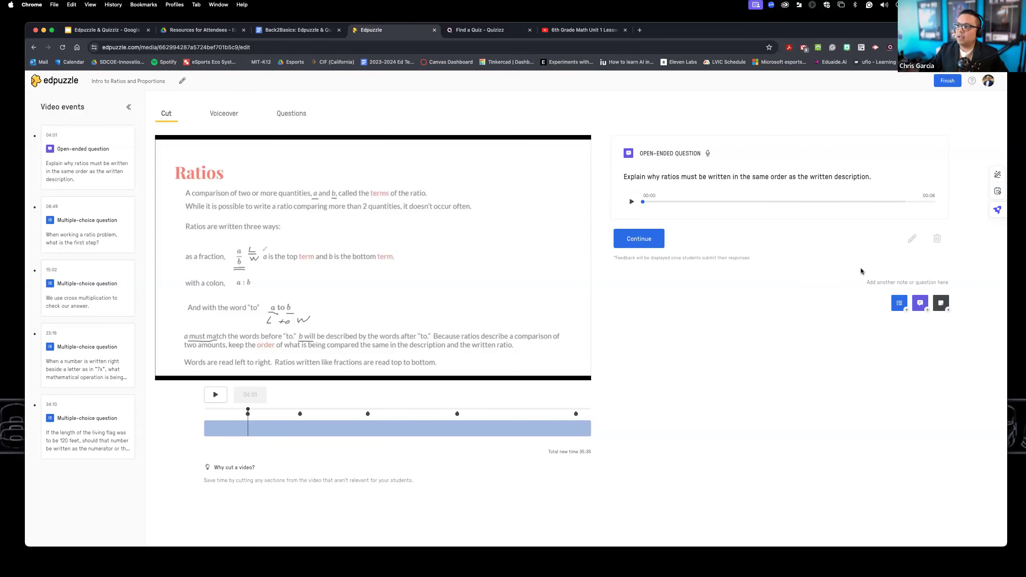
- Reopen the 04:01 question for editing, check the other available question types and save it as open-ended
click(917, 244)
click(689, 146)
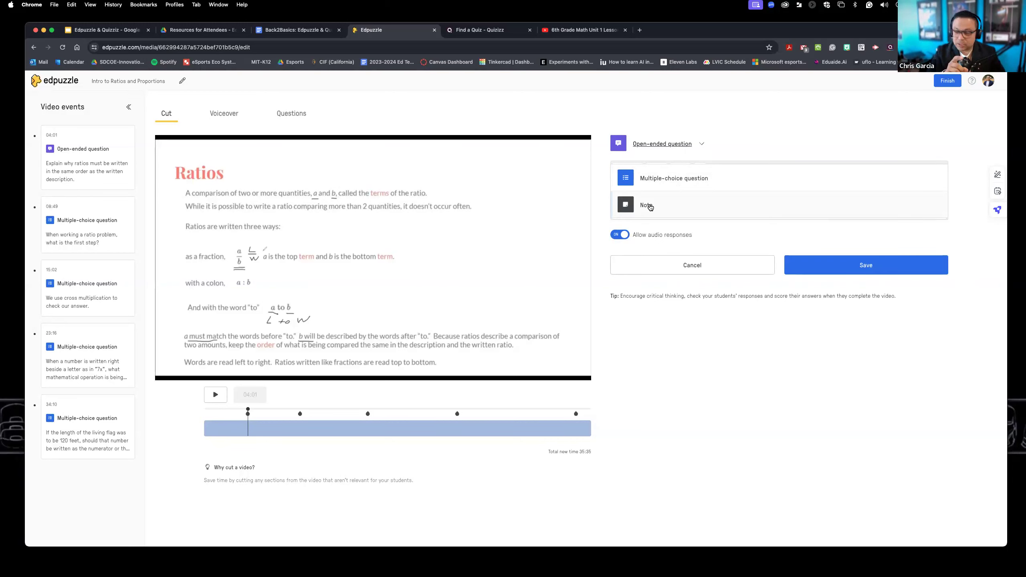
click(827, 271)
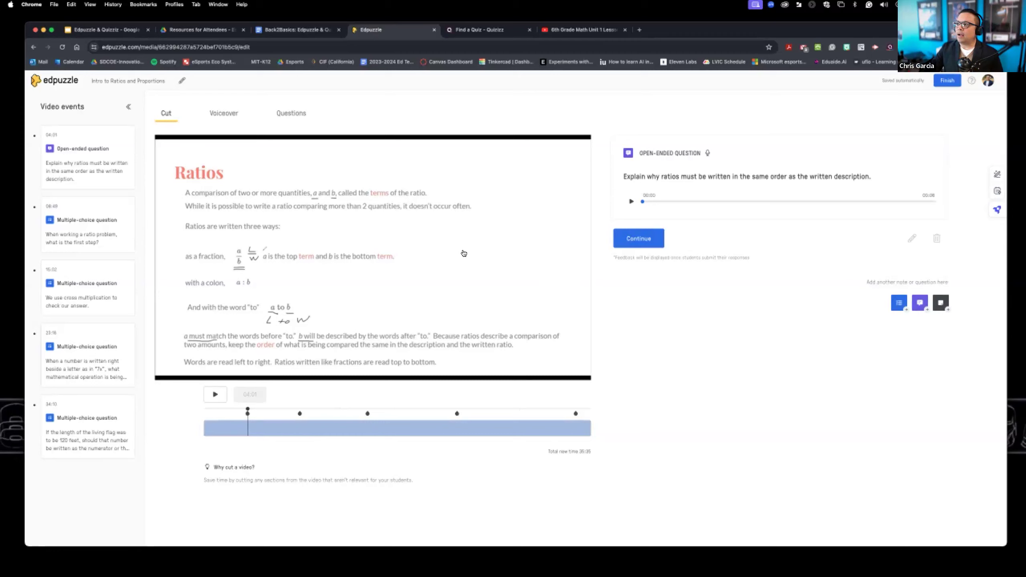
- View the multiple-choice question placed at 08:49 on the video timeline
click(648, 241)
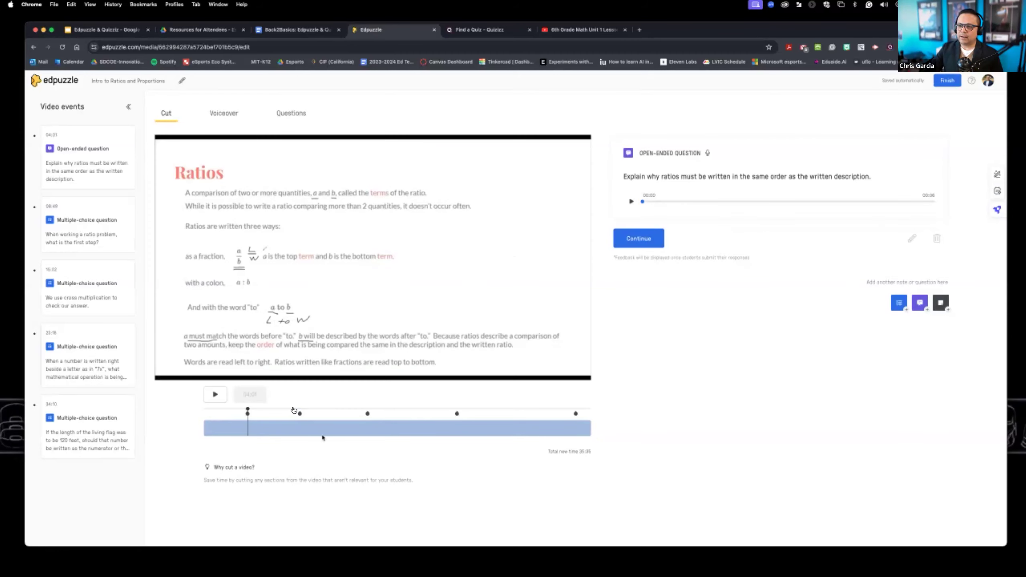
click(298, 414)
click(388, 344)
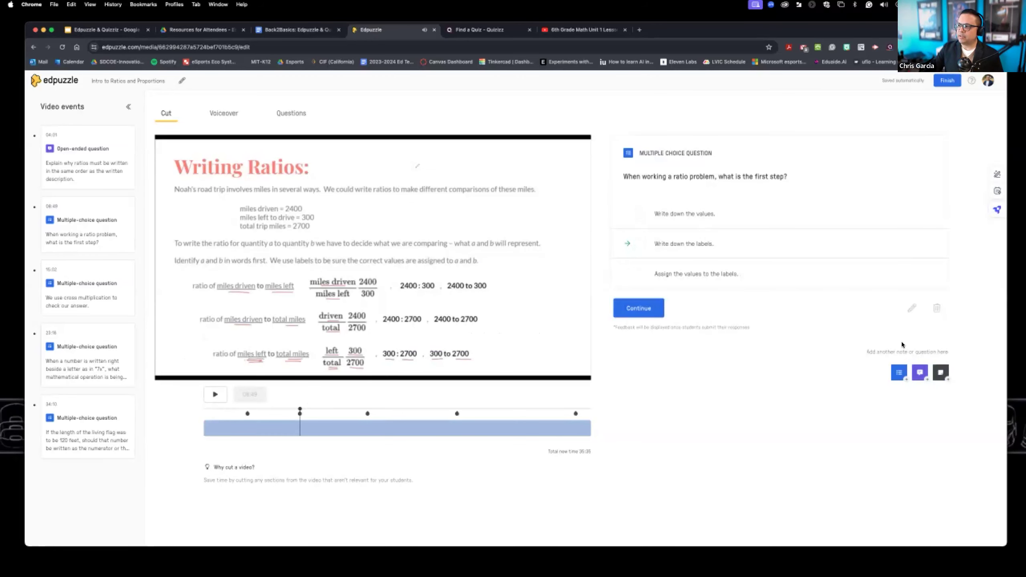
- Add and save a note at 00:00 reading "Be sure to watch this entire lesson and answer the questions in complete sentences."
click(209, 408)
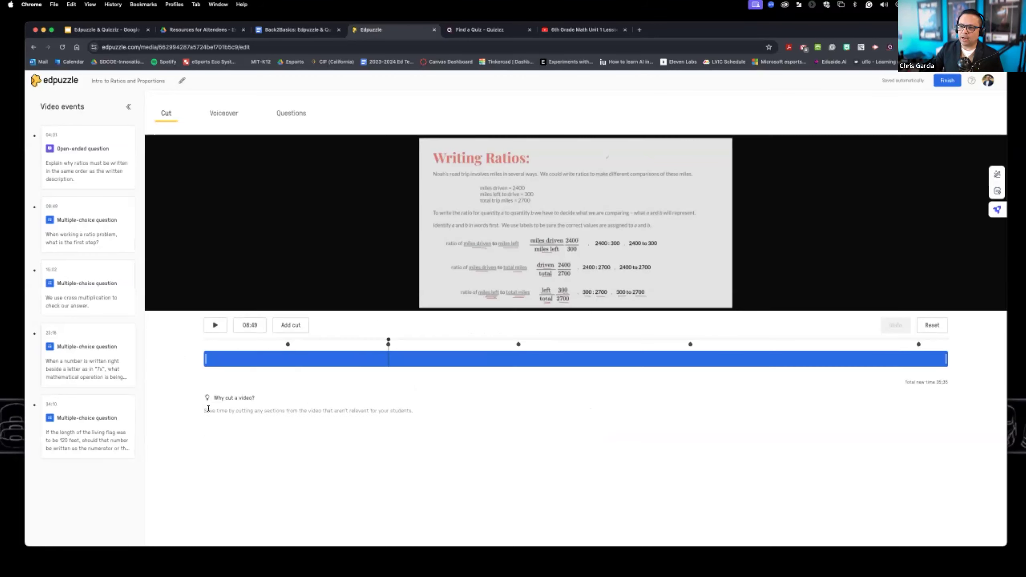
click(211, 340)
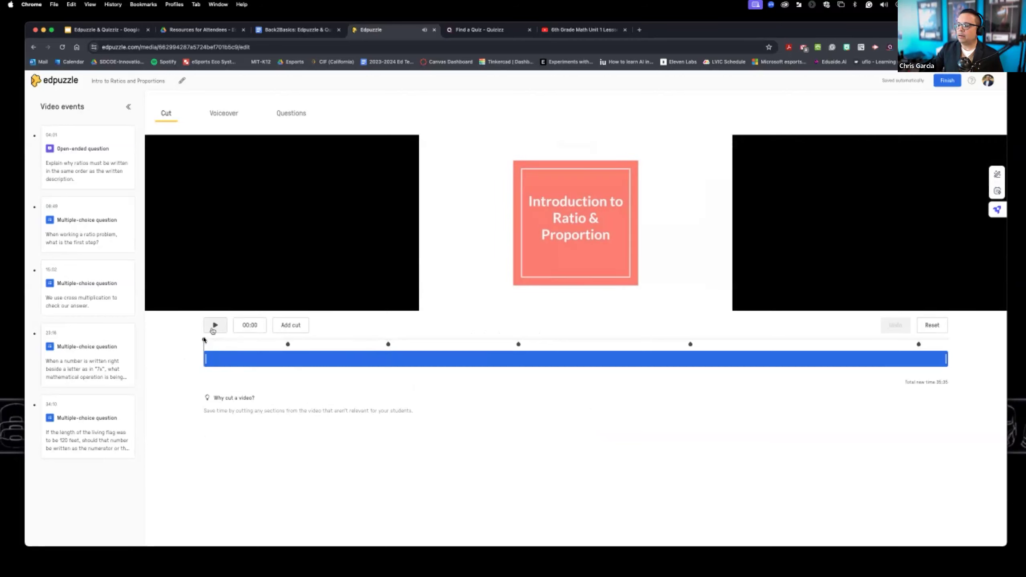
click(292, 117)
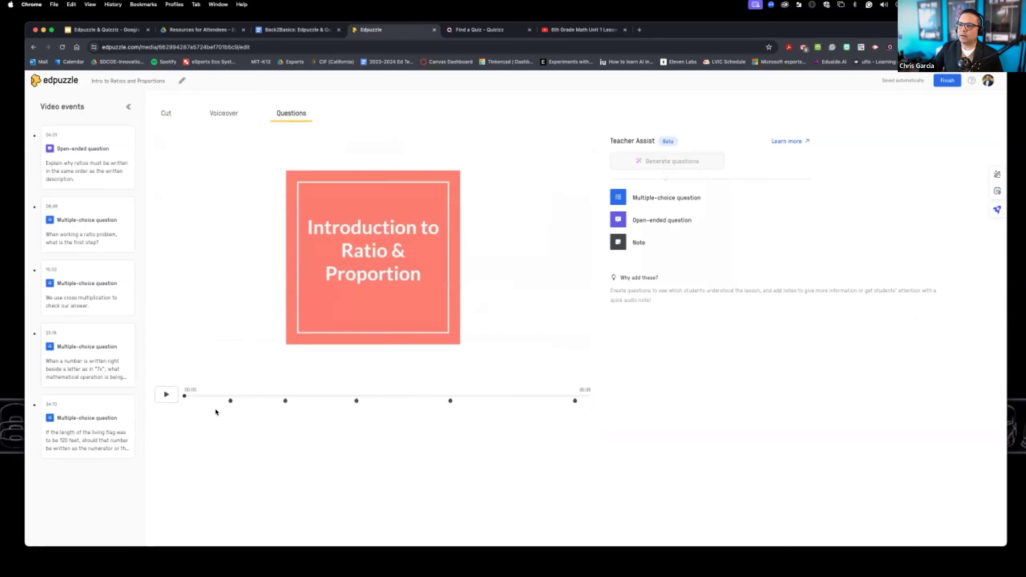
mouse_move(686, 163)
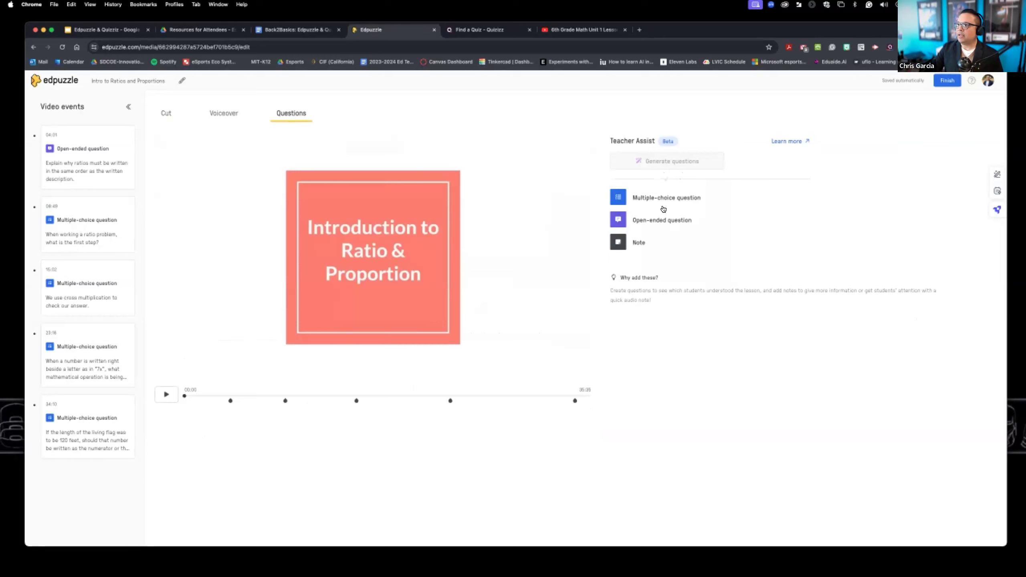
click(648, 244)
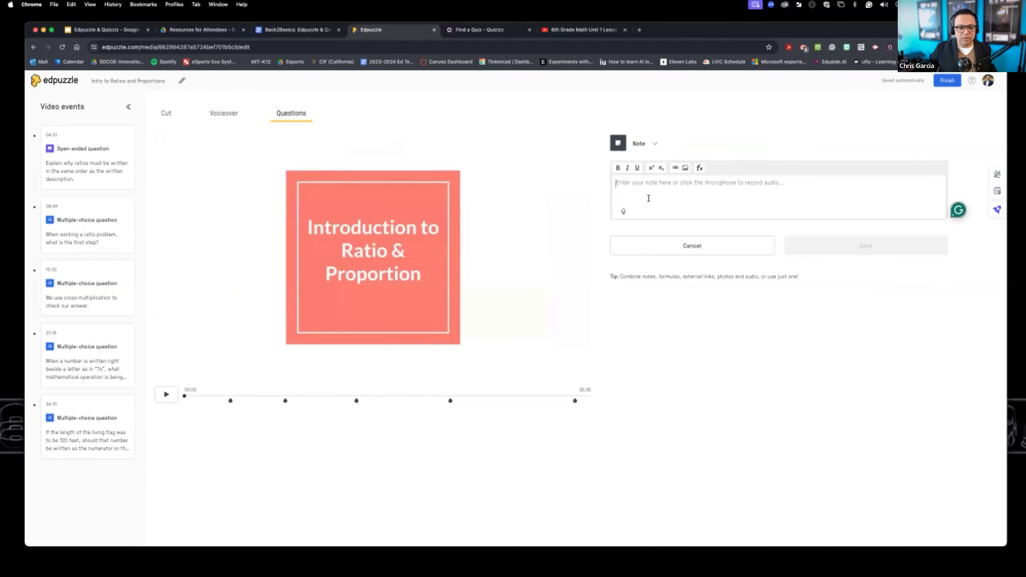
text(B)
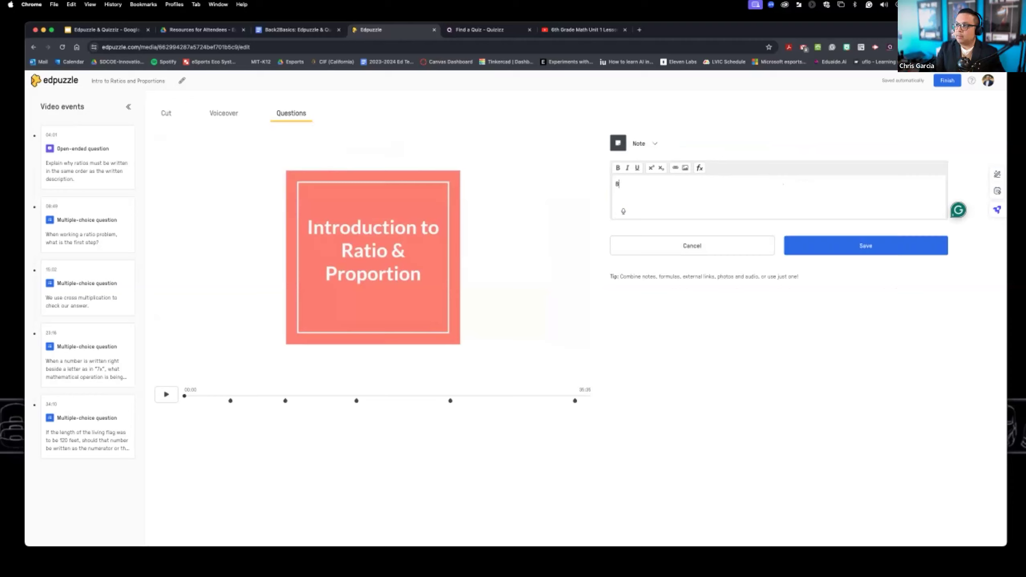
text(e sure to wa)
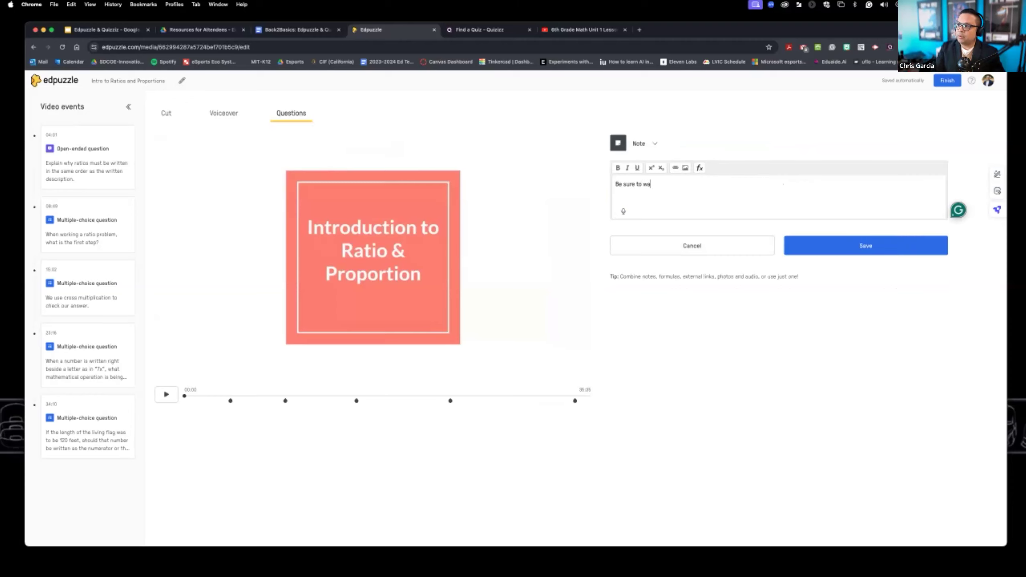
text(tch this entire lesson and answer the )
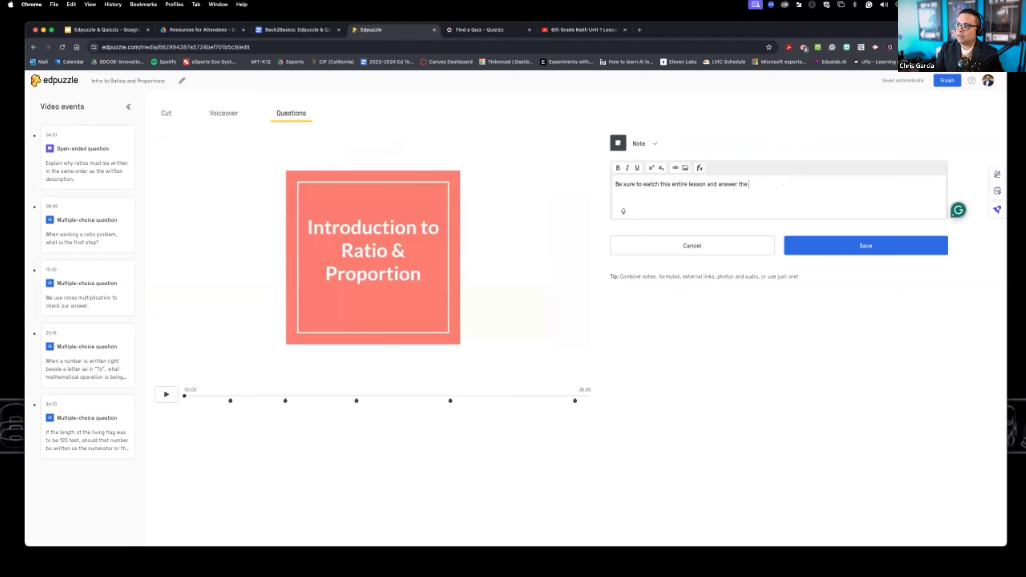
text(questions in compl)
key(BackSpace)
key(BackSpace)
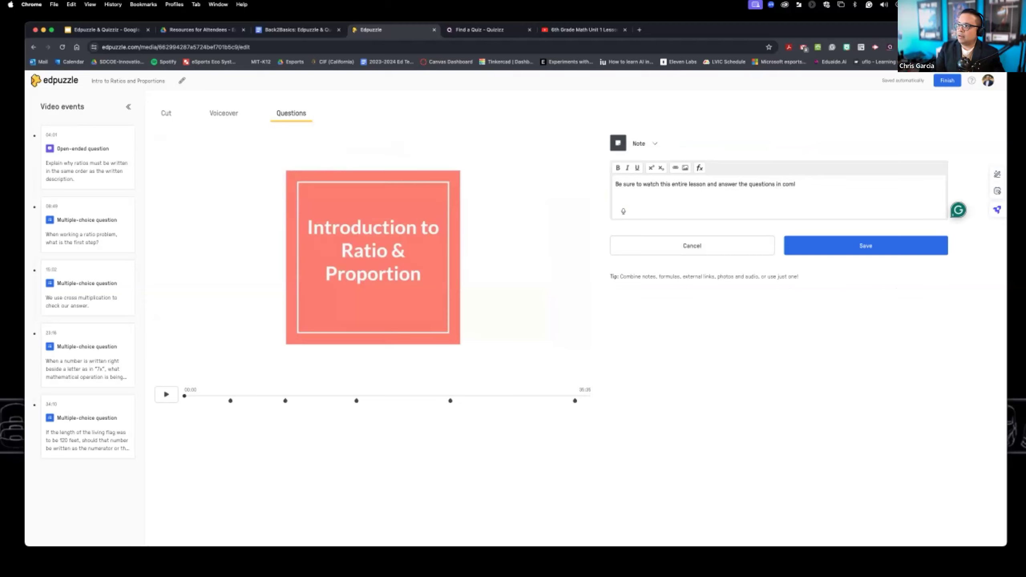
text(plete)
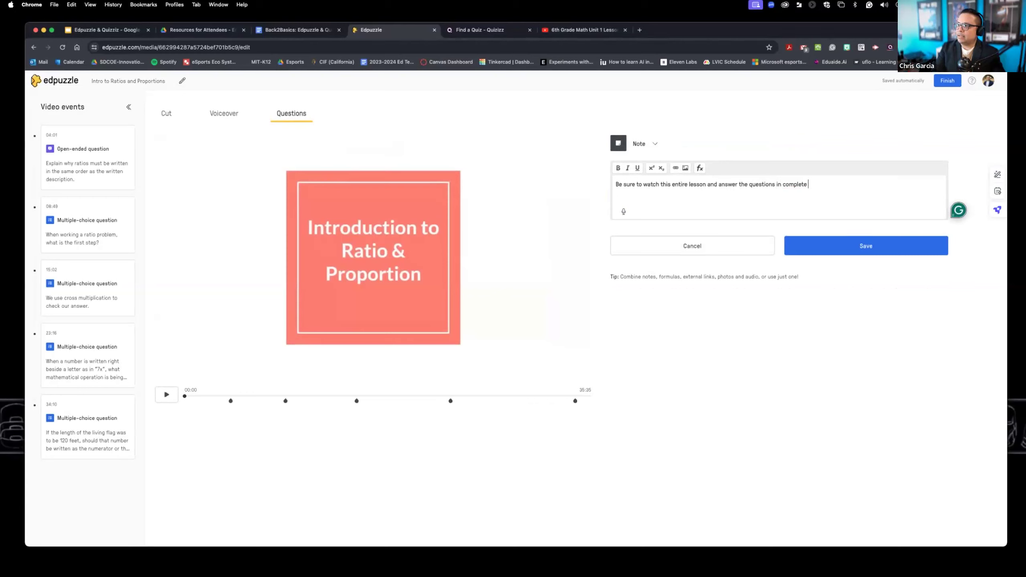
text( sentences.)
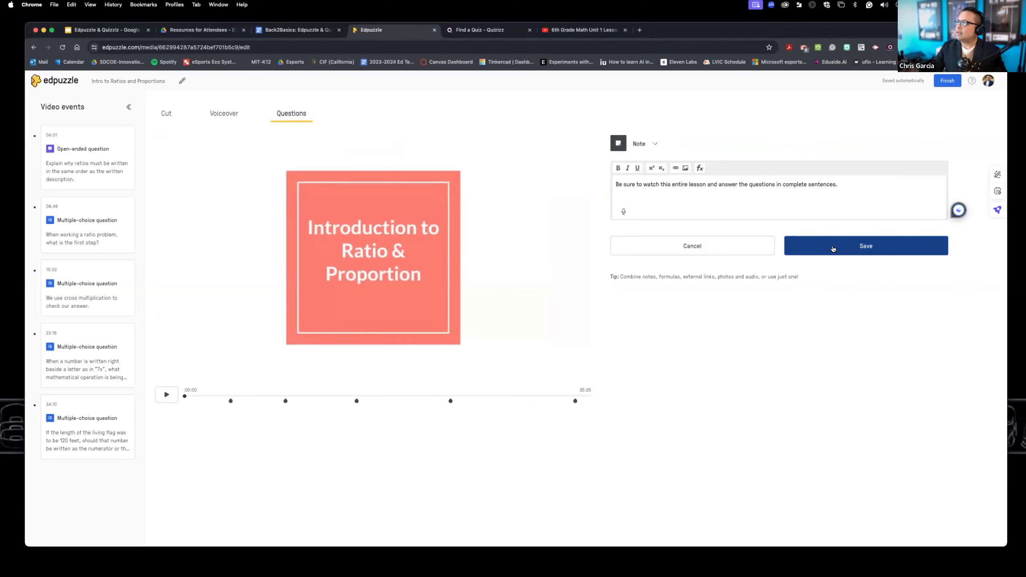
click(833, 247)
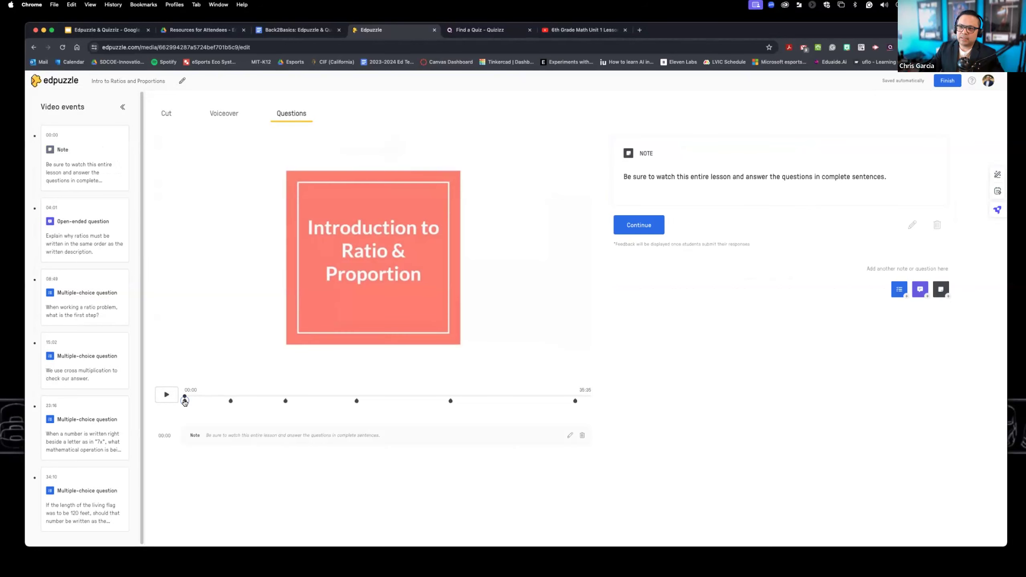
- Test playback from the video's start and reopen the note at 00:00
click(171, 400)
click(171, 399)
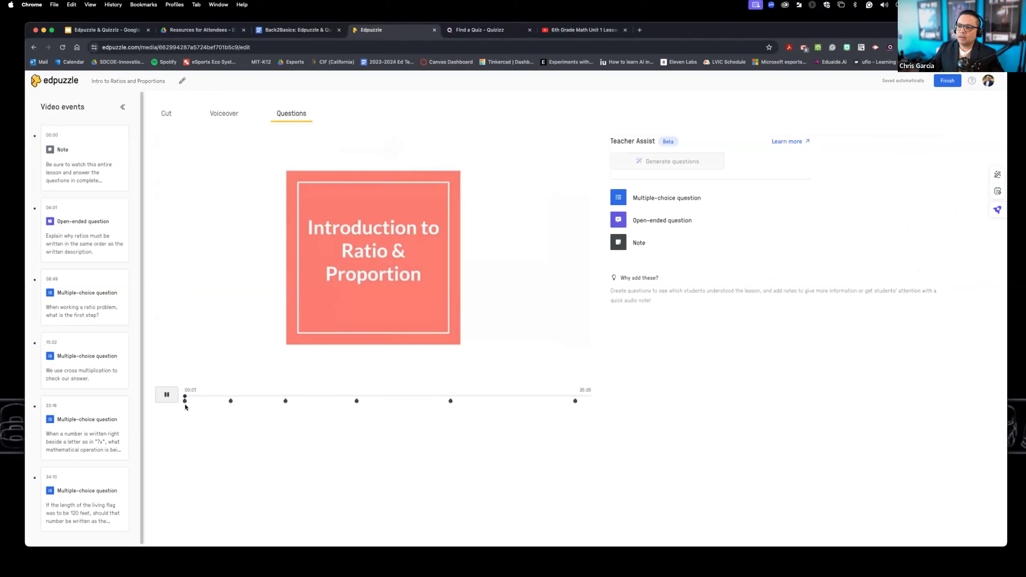
click(184, 400)
click(184, 400)
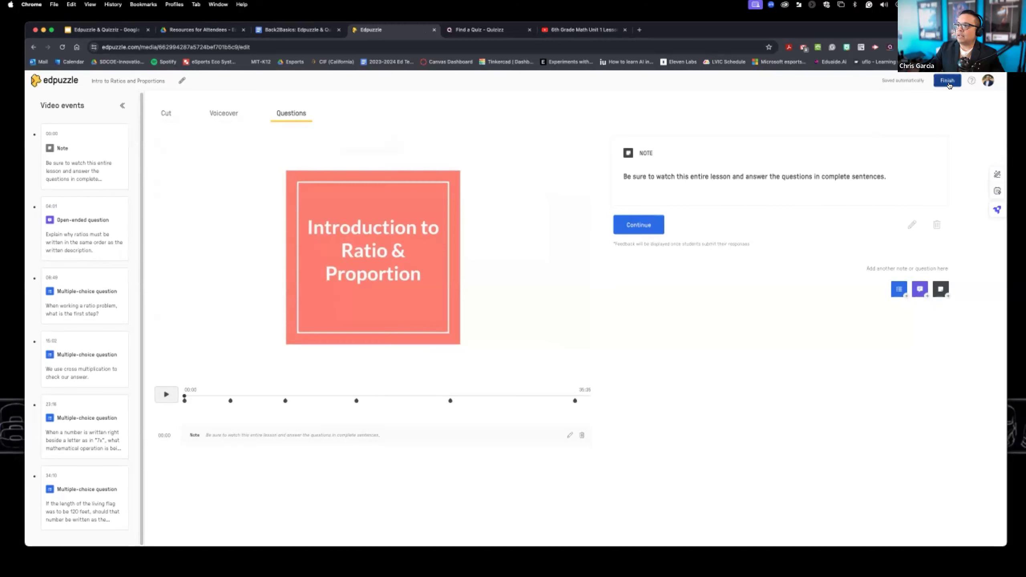
- Review the multiple-choice questions at 08:49, 15:02 and 34:10, and finish editing the video
click(285, 401)
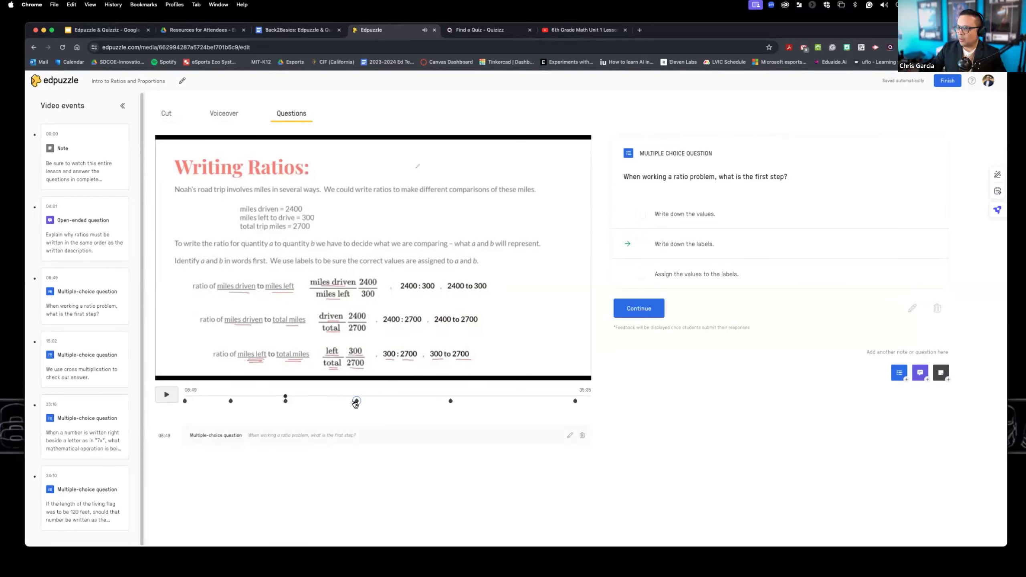
click(356, 400)
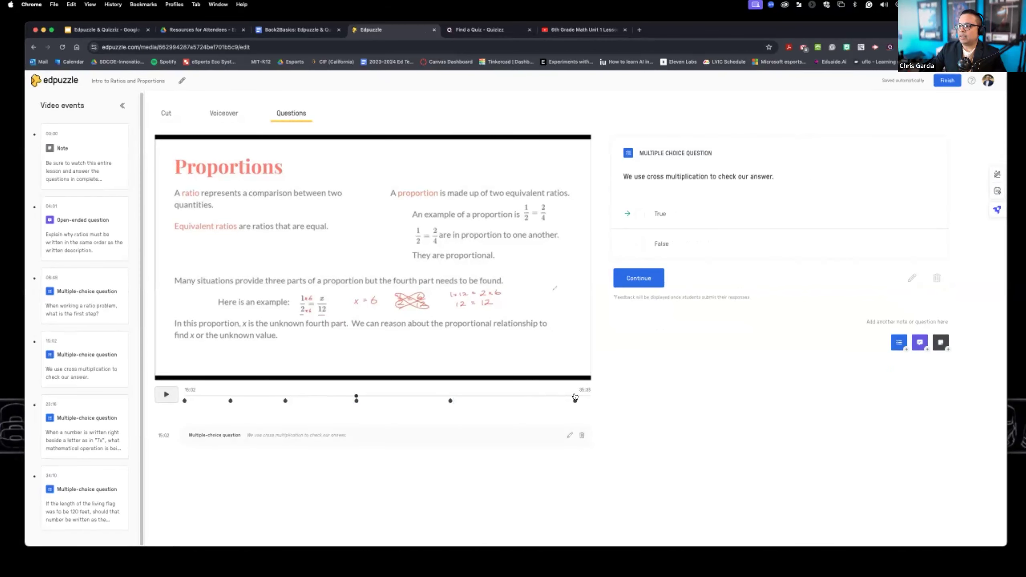
click(576, 401)
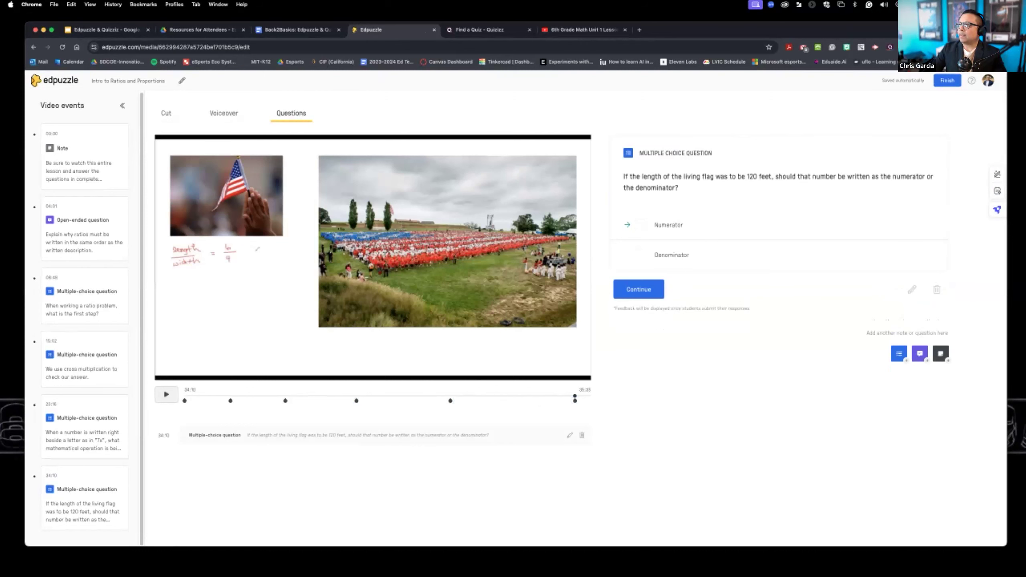
click(947, 83)
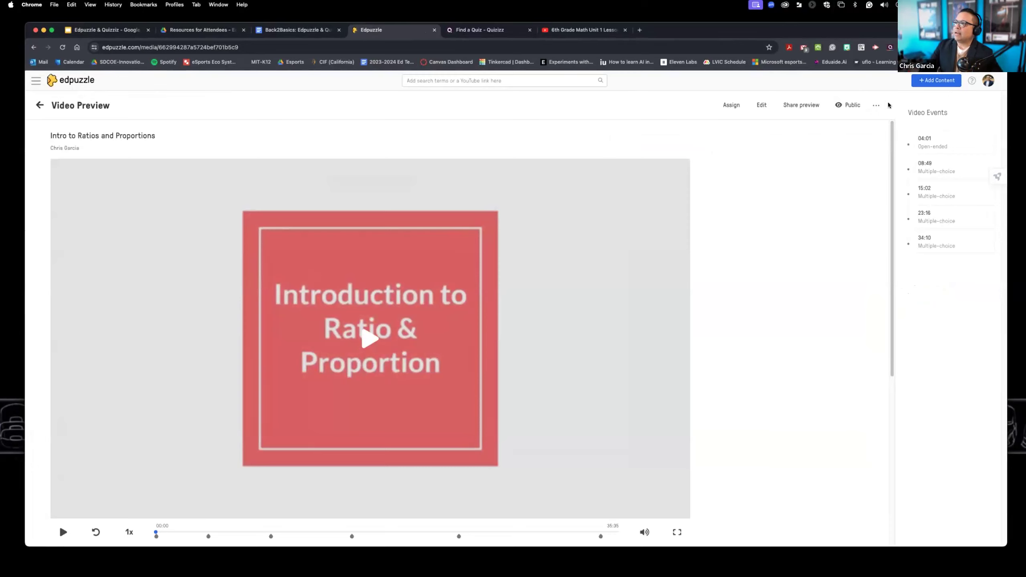
- Set the video's visibility to Private and restore it to Public
click(855, 105)
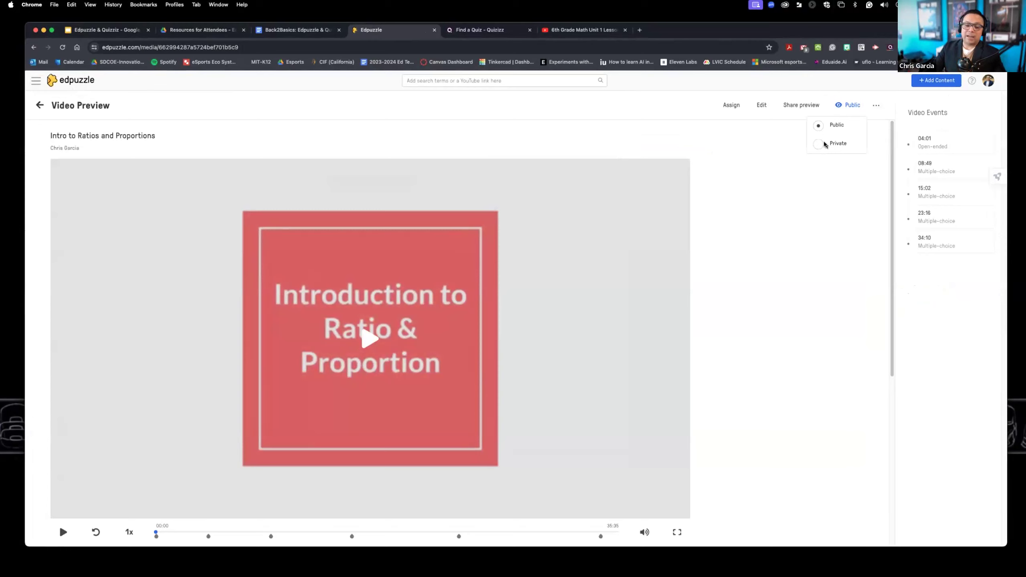
click(822, 145)
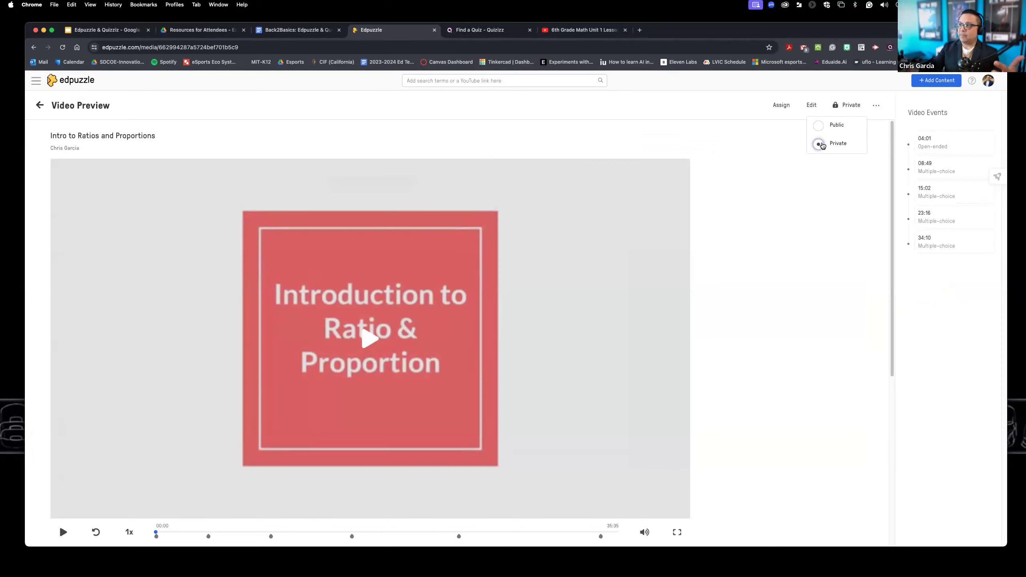
click(819, 126)
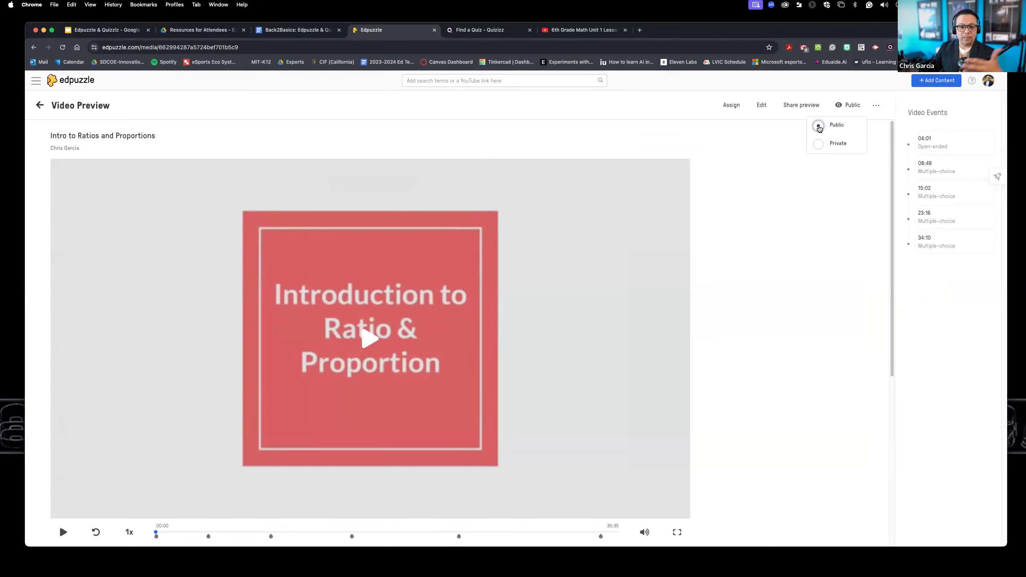
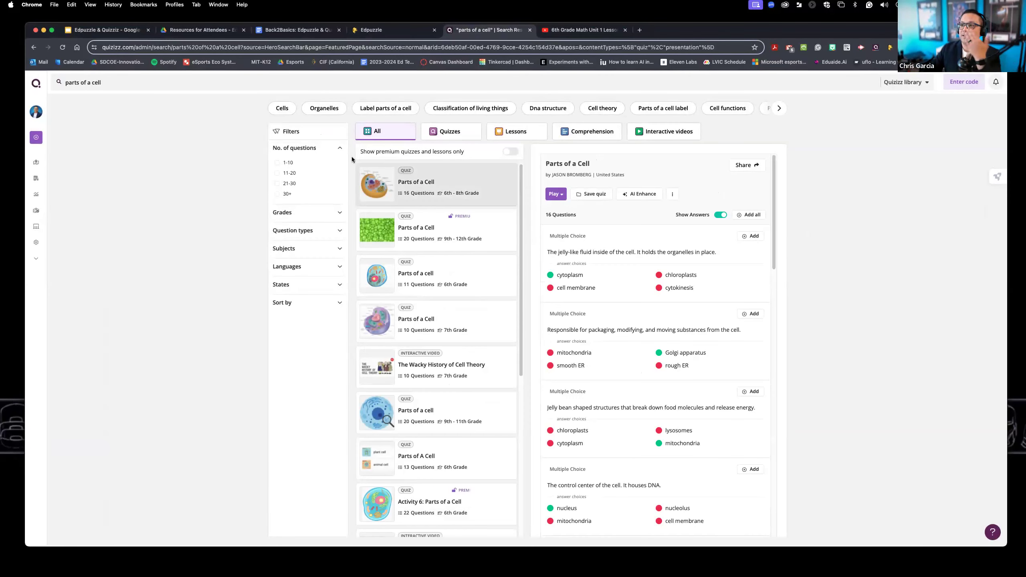
- Browse the "parts of a cell" results by quizzes, lessons, comprehension and interactive videos, and return to all content types
click(441, 130)
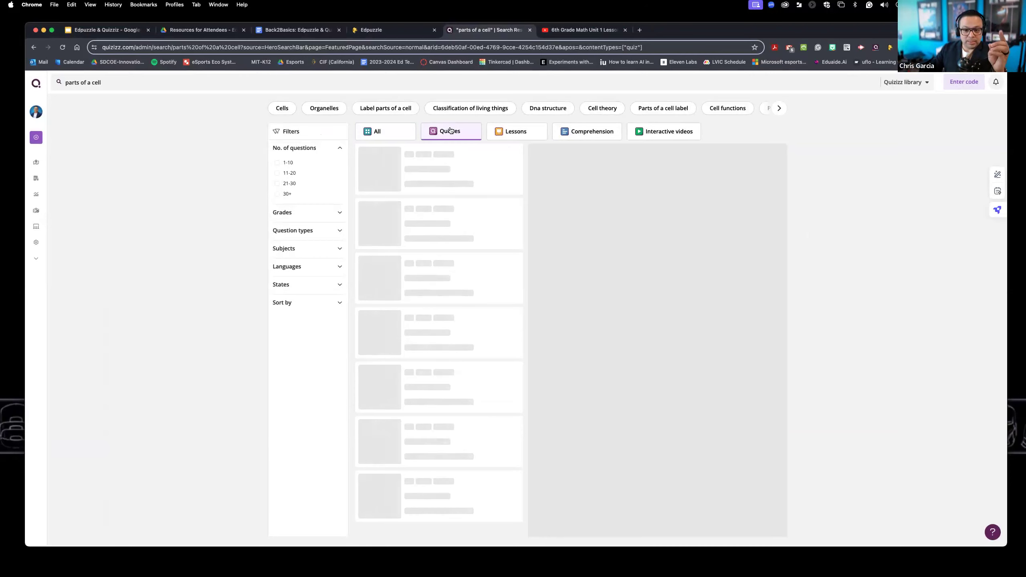
click(512, 137)
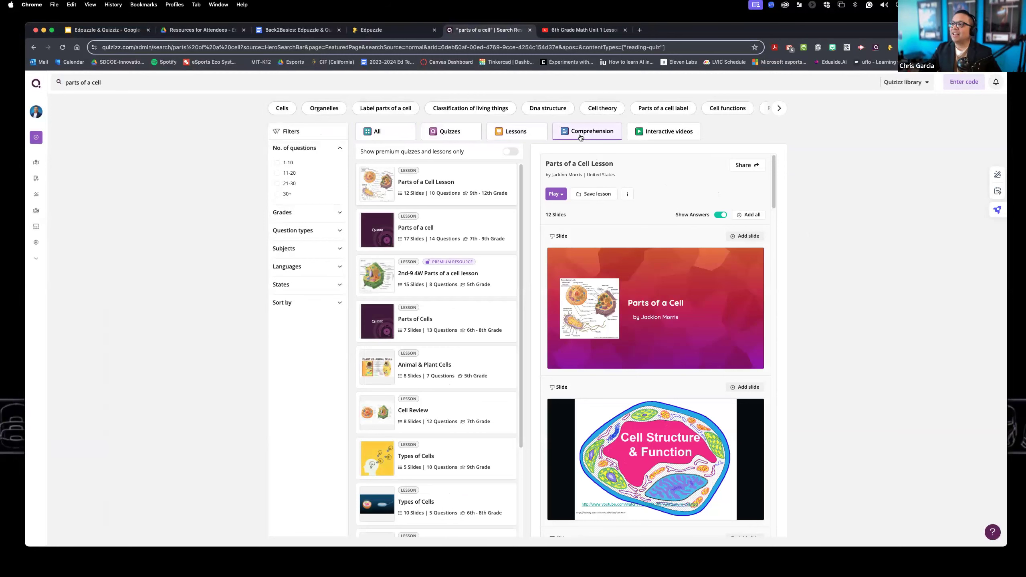
click(581, 137)
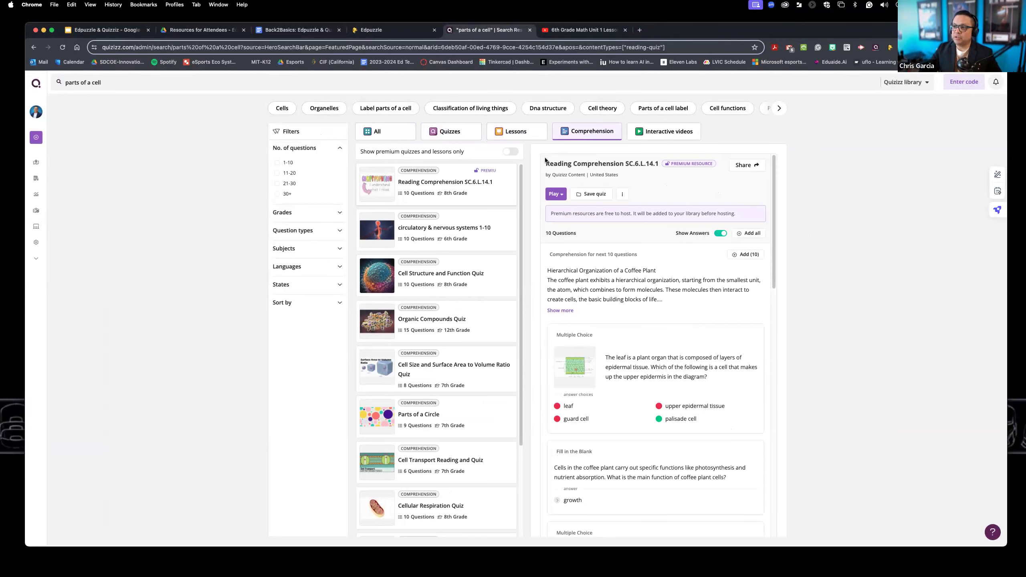
click(491, 237)
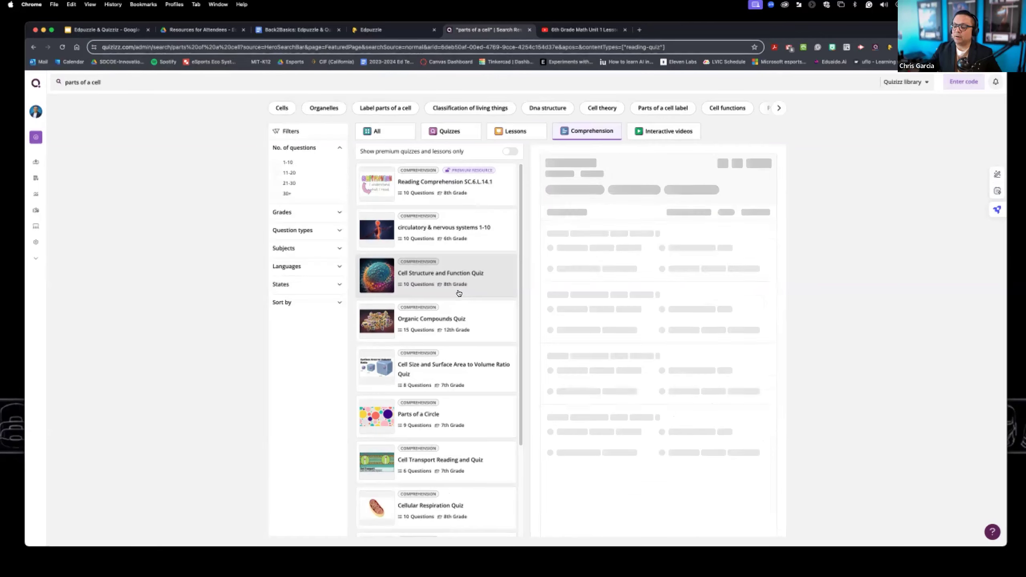
click(654, 132)
double_click(653, 132)
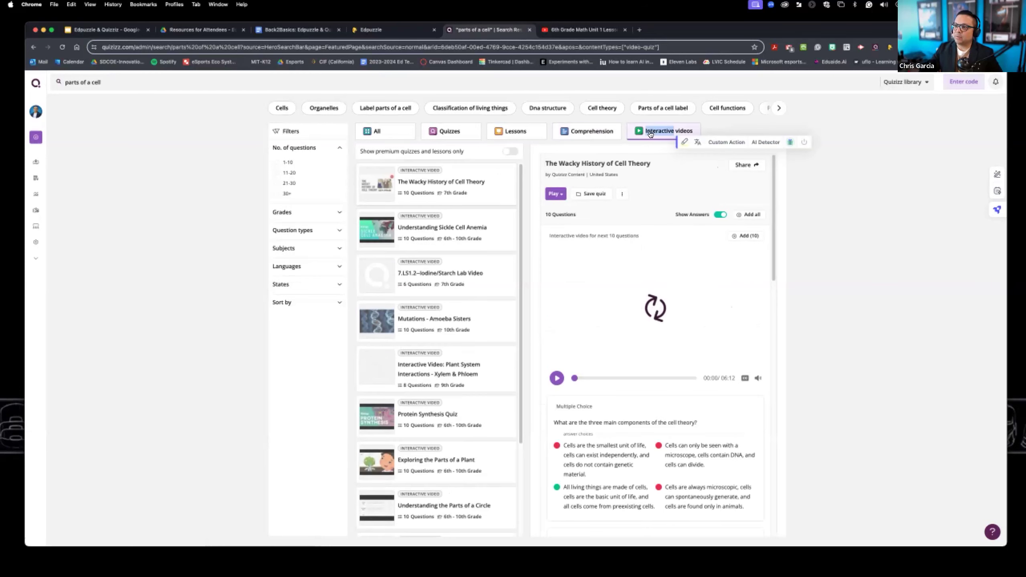
click(383, 132)
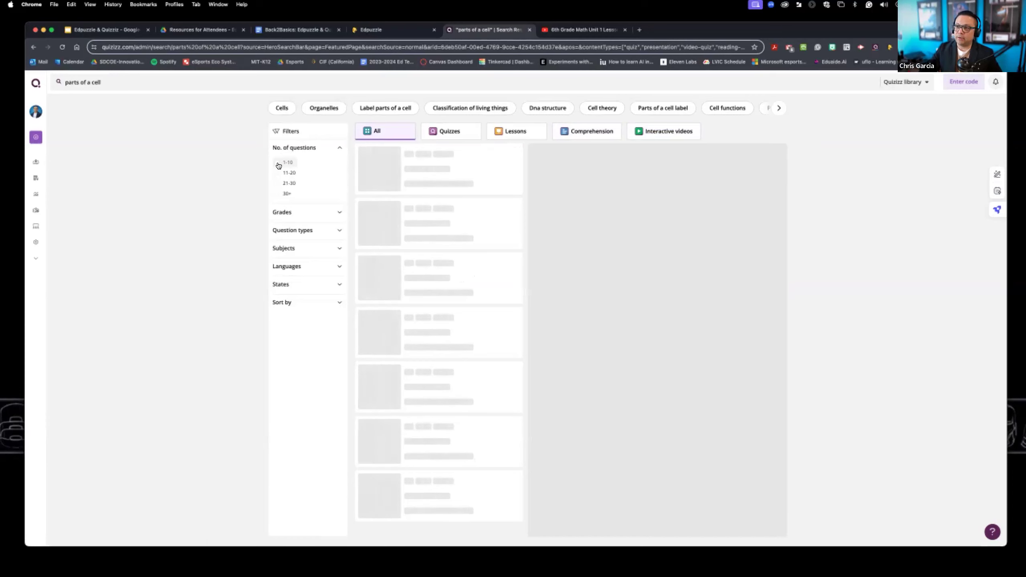
- Examine the search filters for grades, question types, subjects, languages, states and sort order
click(329, 211)
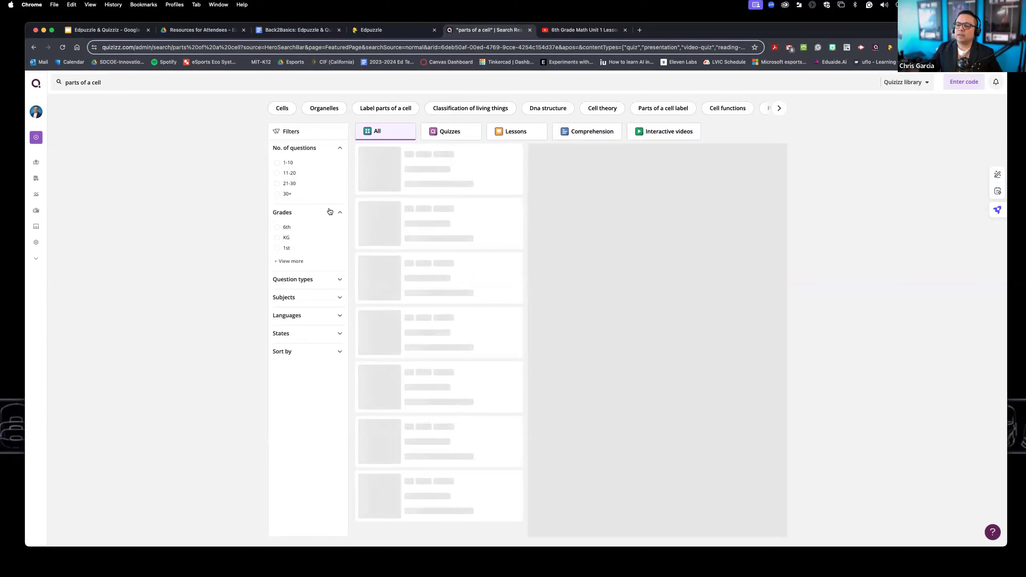
click(290, 261)
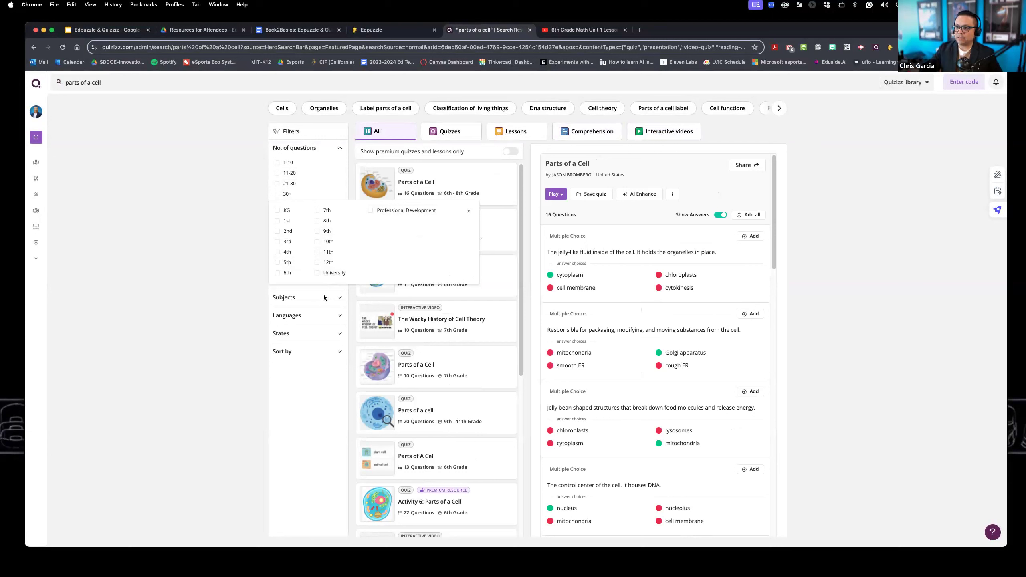
click(335, 304)
click(339, 284)
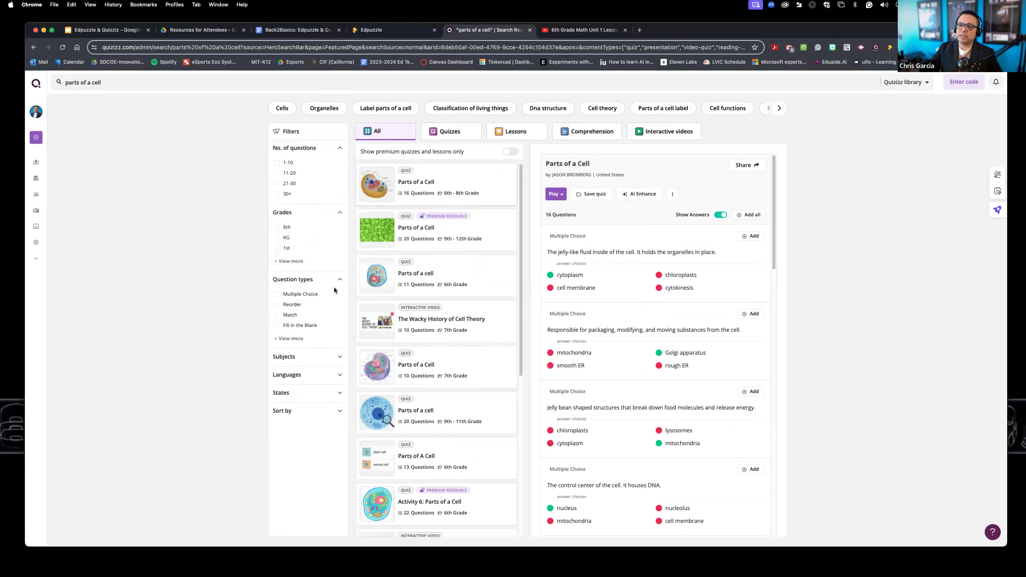
click(341, 357)
click(340, 424)
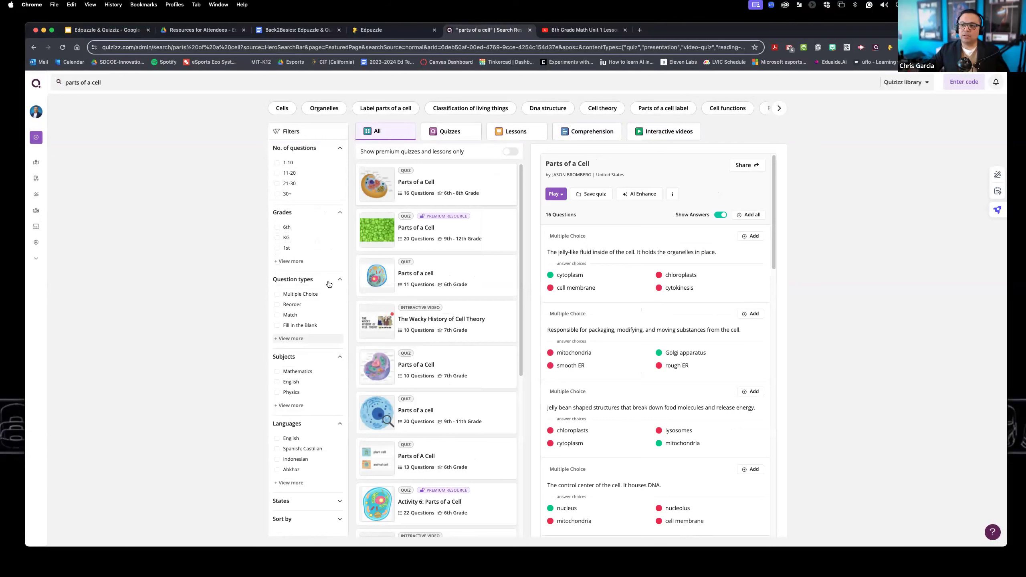
click(360, 269)
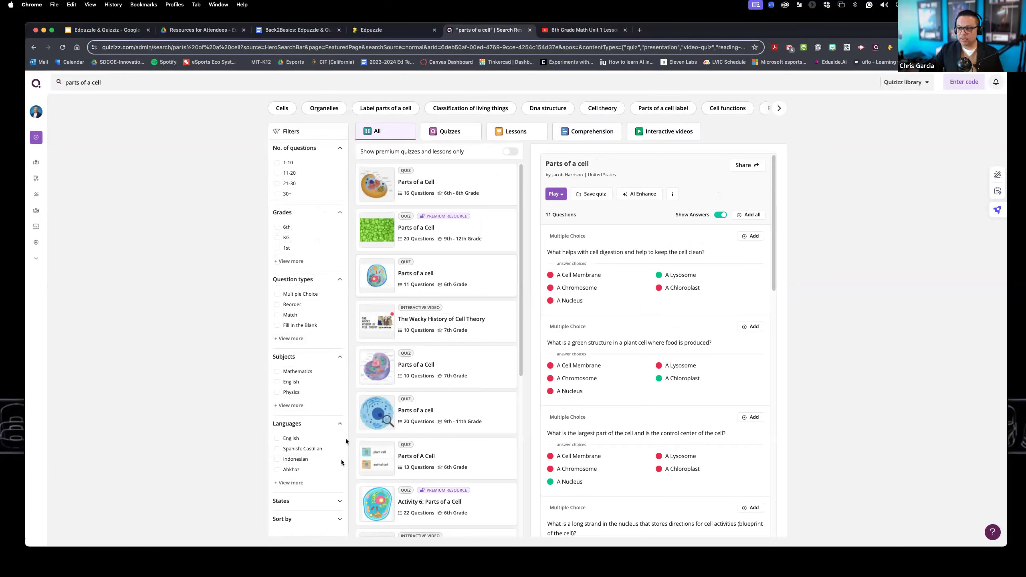
click(340, 501)
scroll(325, 449, down, 2)
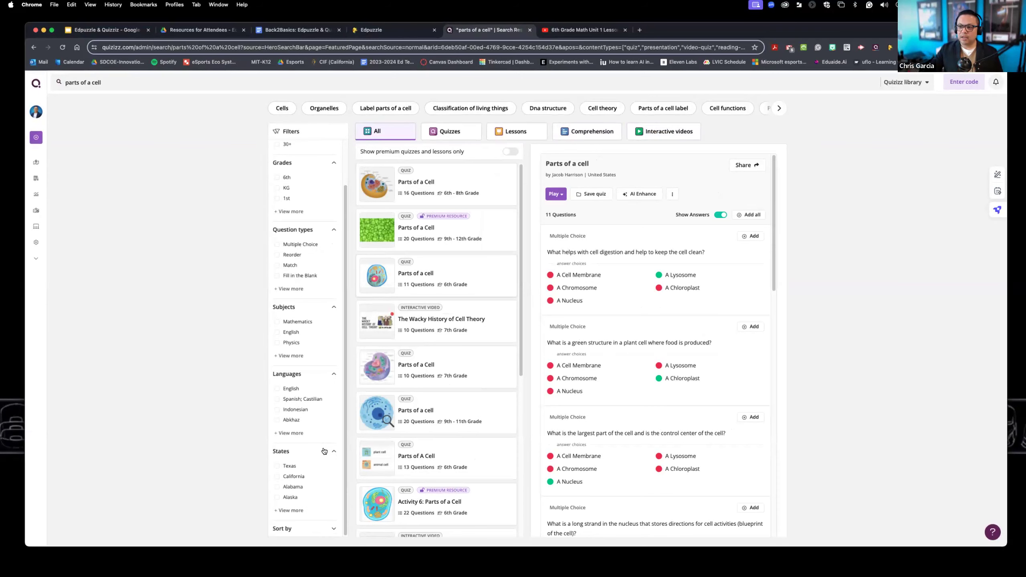
click(332, 529)
scroll(325, 505, down, 2)
scroll(317, 496, up, 3)
click(355, 317)
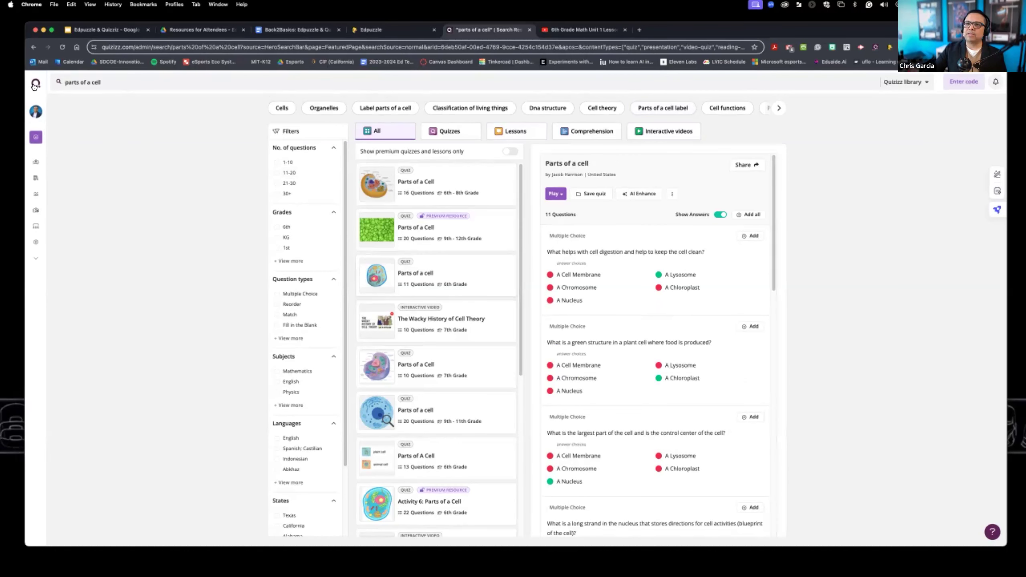
- Return to the Quizizz home page and look over the content types to create and the Quizizz AI options
click(36, 84)
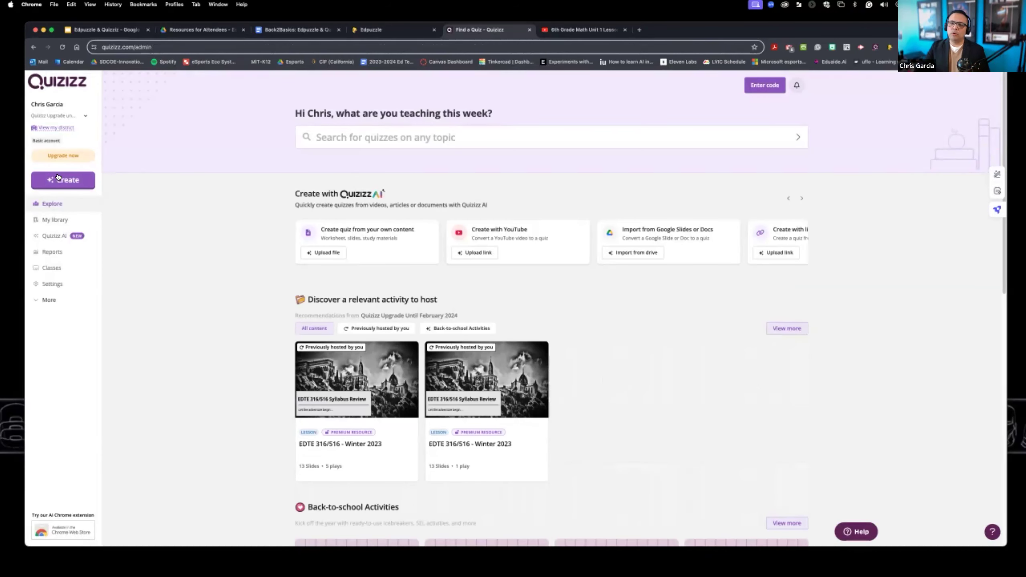
click(63, 180)
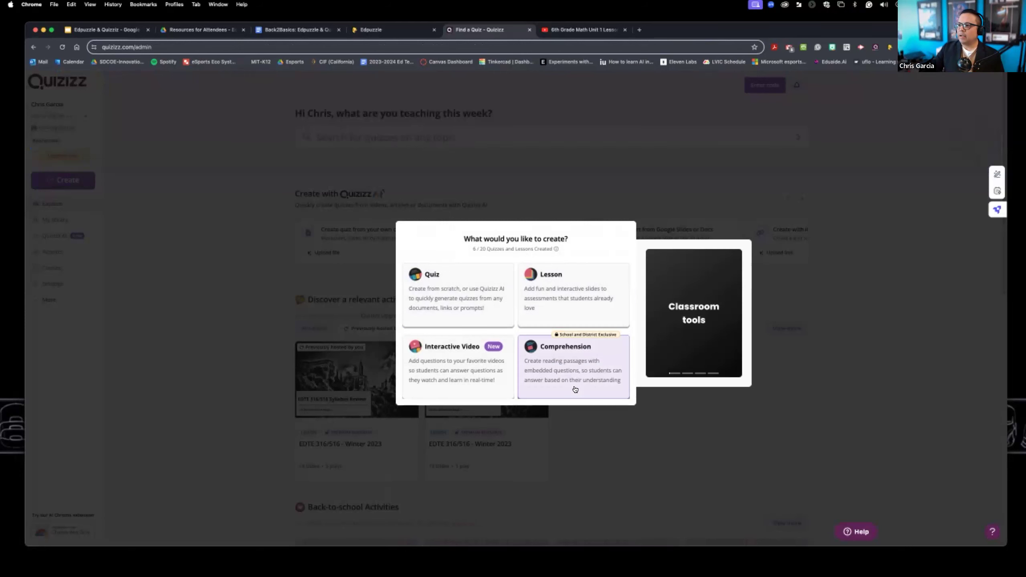
click(618, 170)
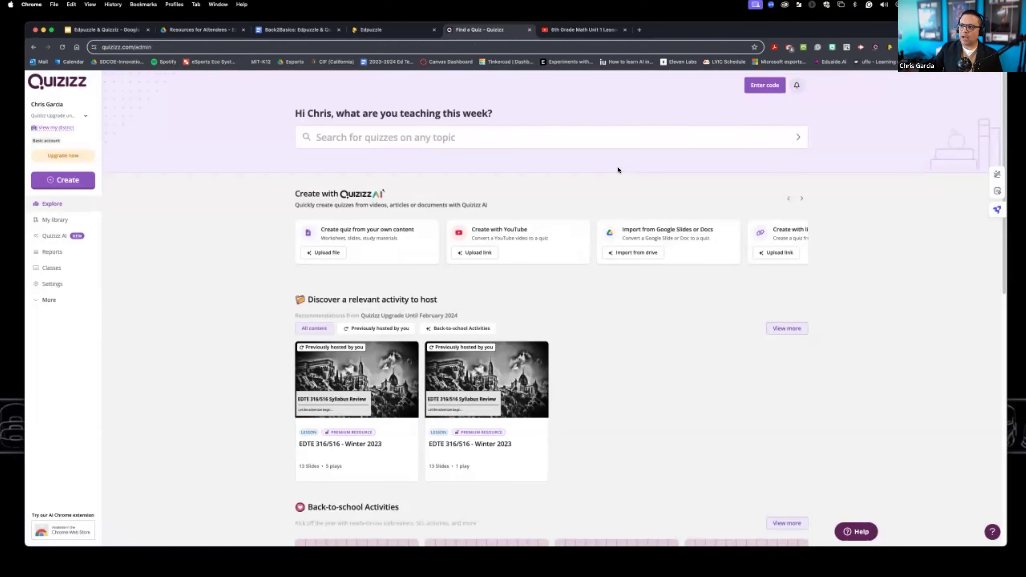
drag(290, 188, 345, 196)
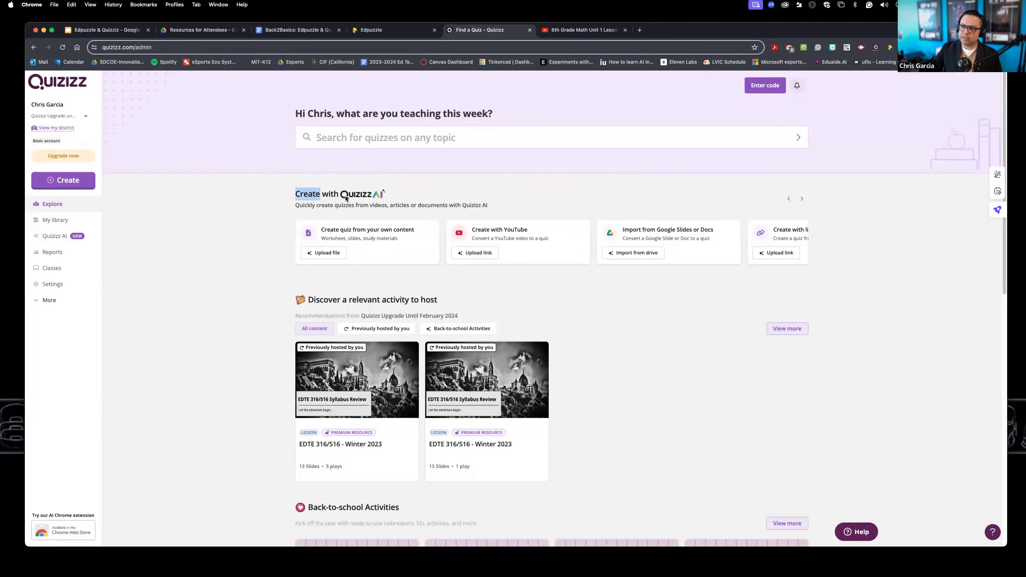
click(497, 190)
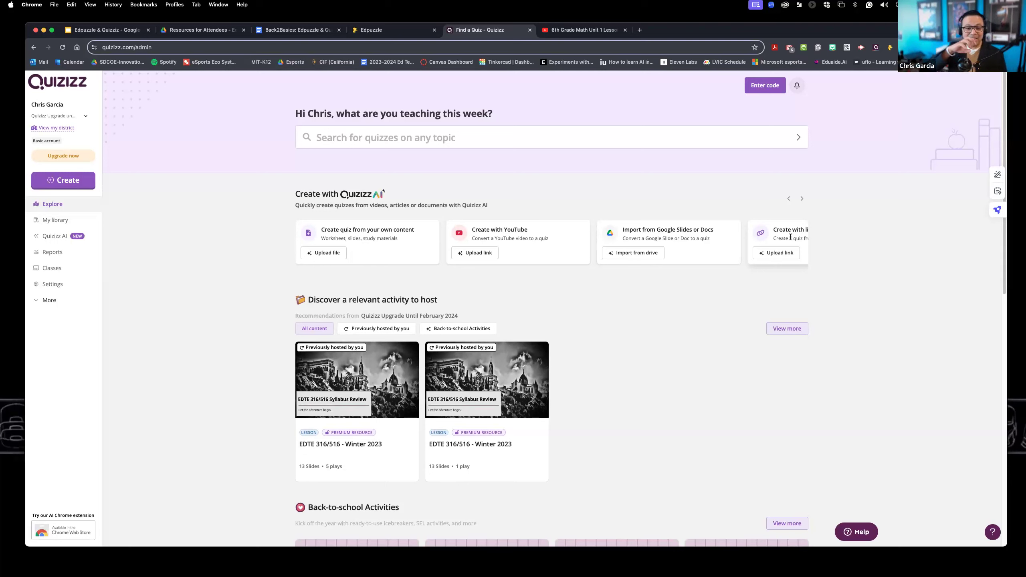
- Import the Edpuzzle & Quizizz slides from Google Drive for AI quiz generation, authorising access with the Google account
click(635, 253)
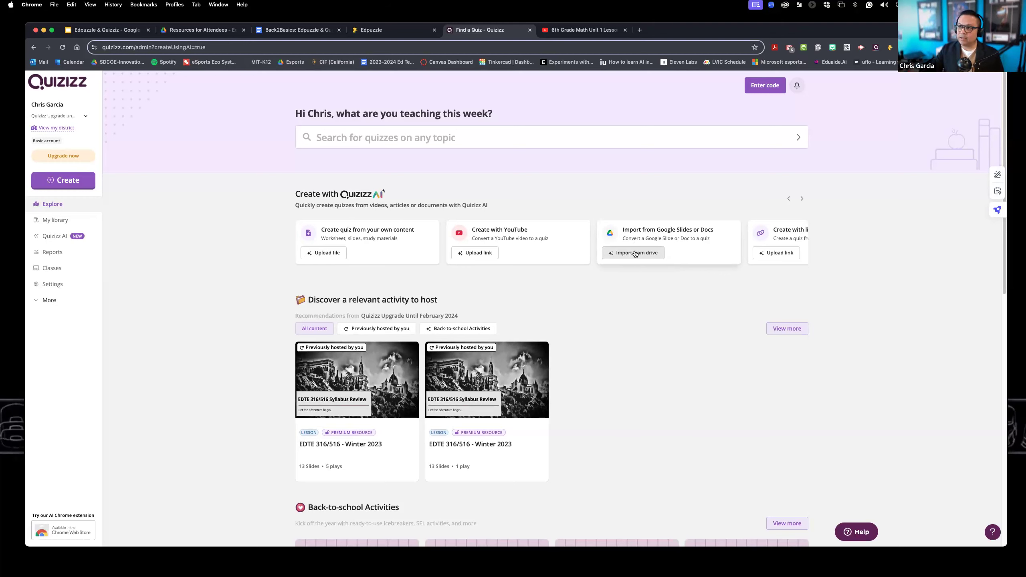
click(623, 238)
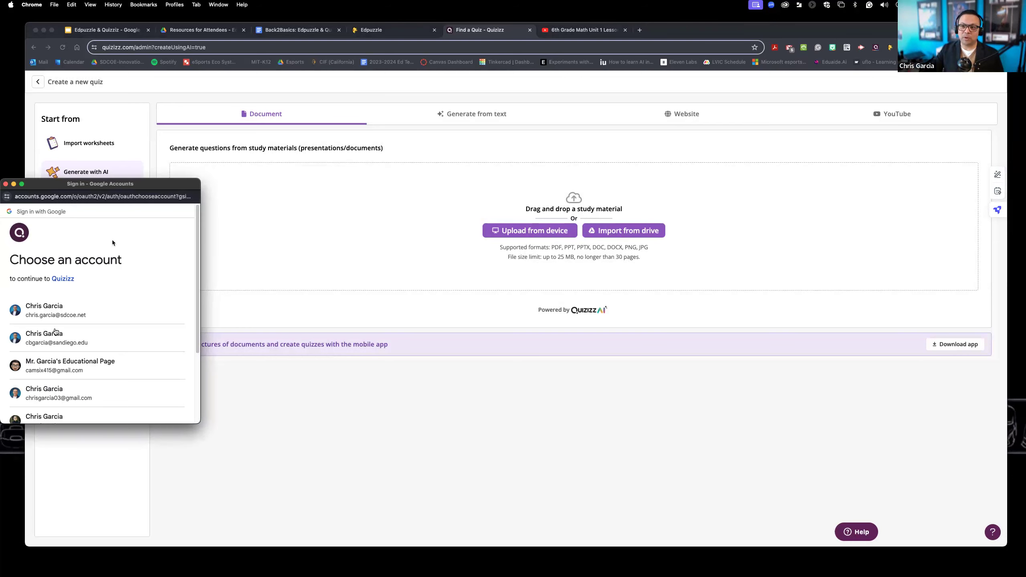
click(61, 311)
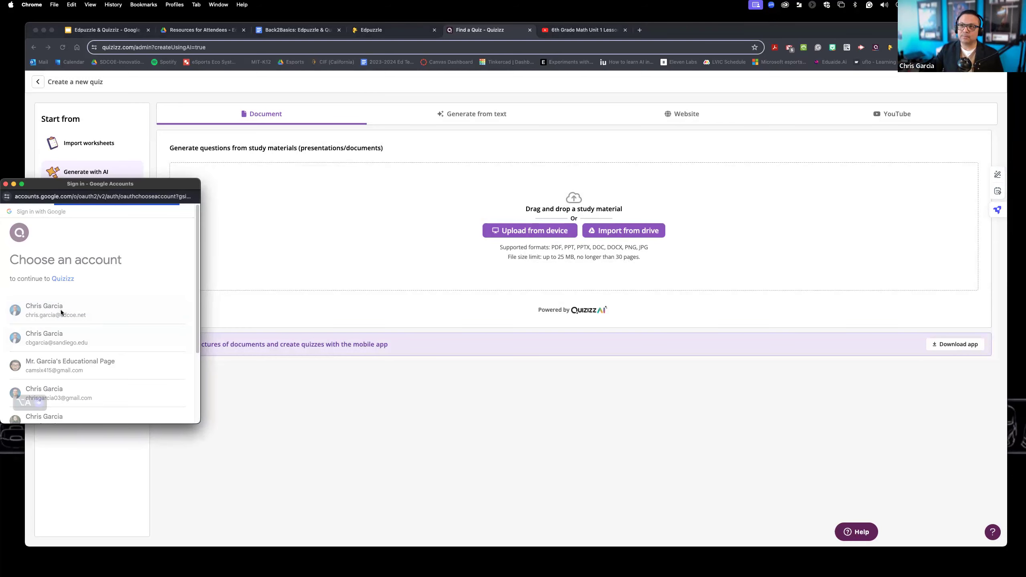
click(133, 362)
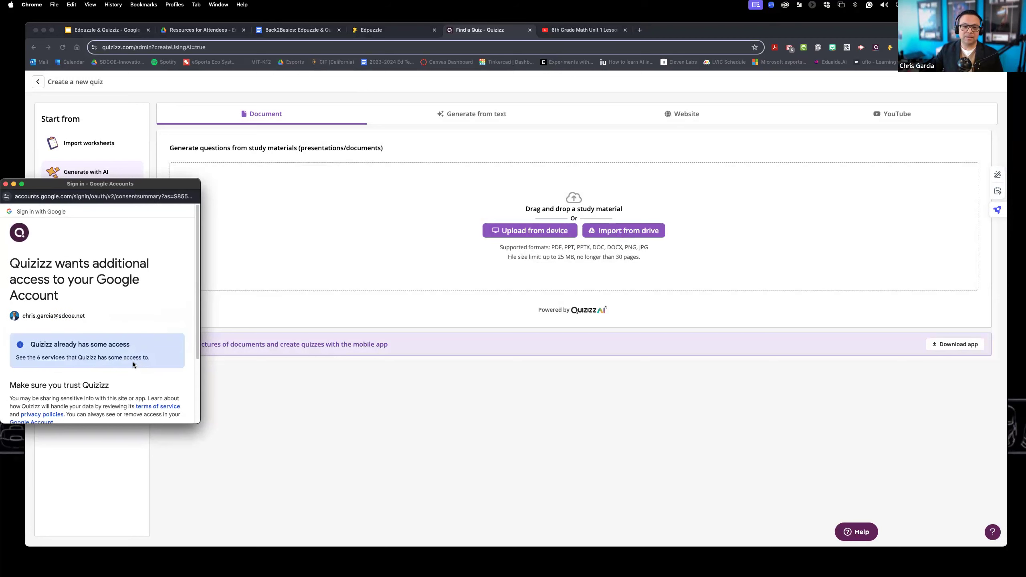
scroll(130, 361, down, 3)
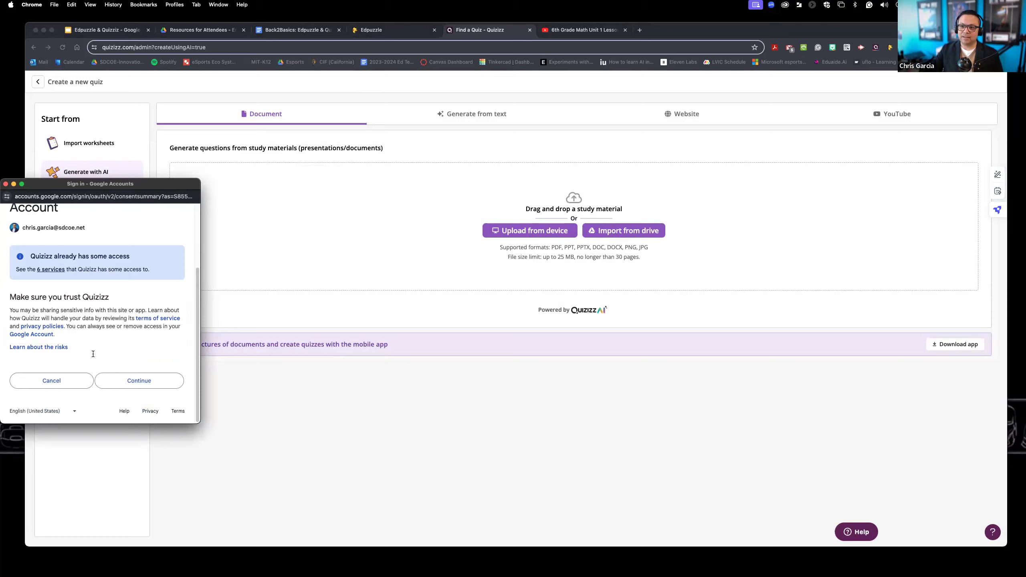
click(128, 382)
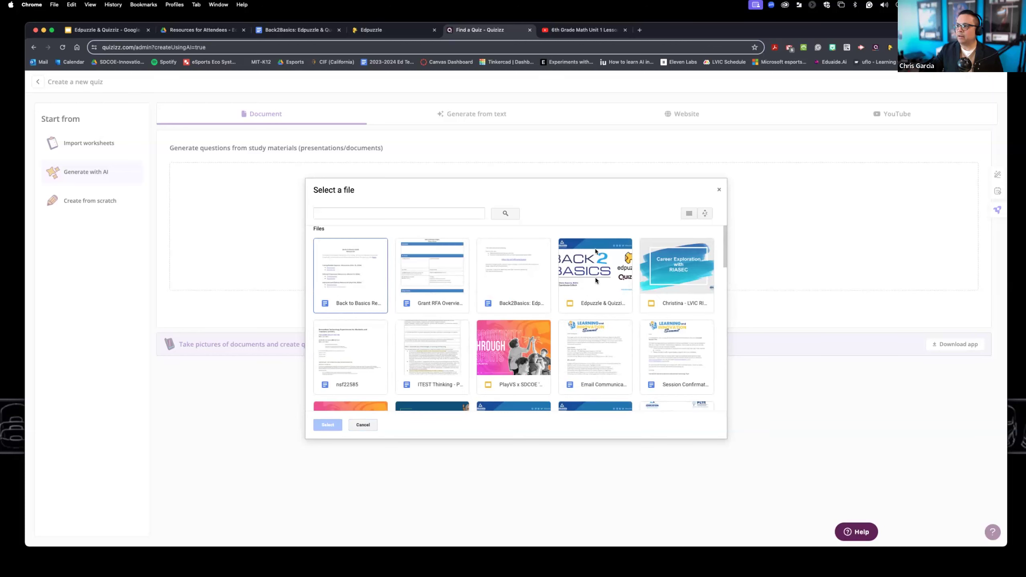
click(595, 276)
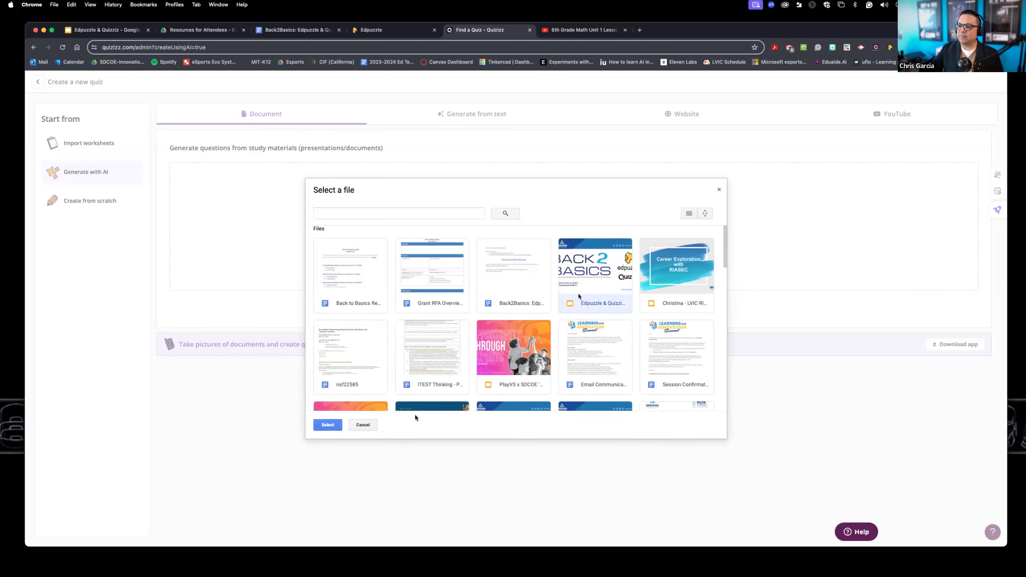
click(328, 426)
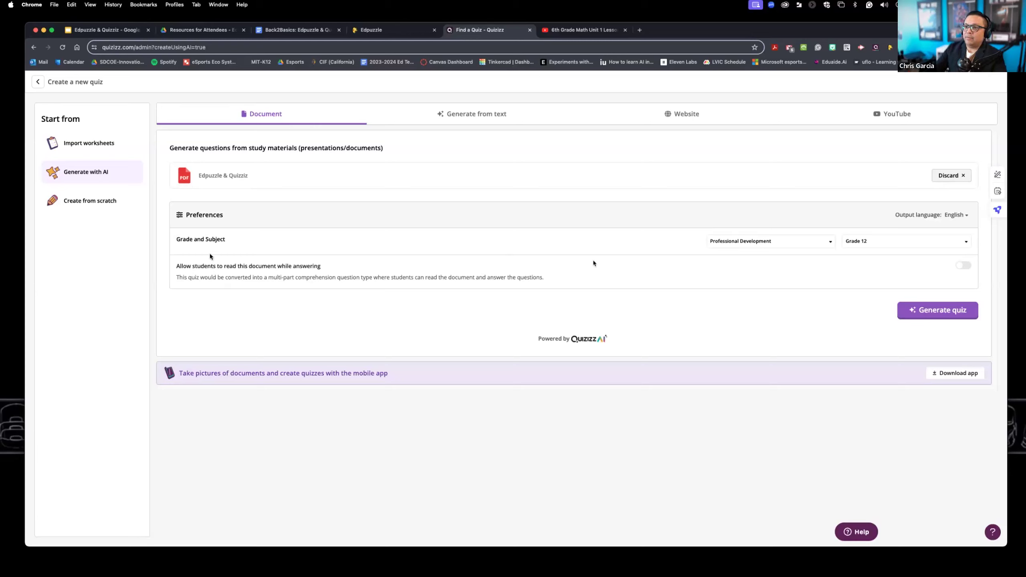
- Examine the subject and grade choices in the quiz generation preferences, leaving both lists without a new selection
click(764, 241)
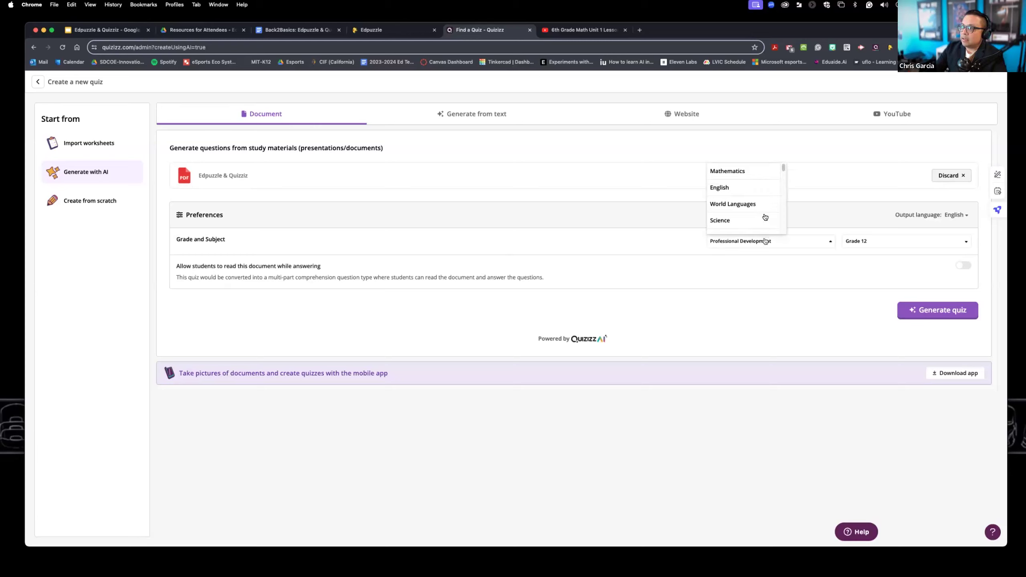
click(830, 248)
click(887, 245)
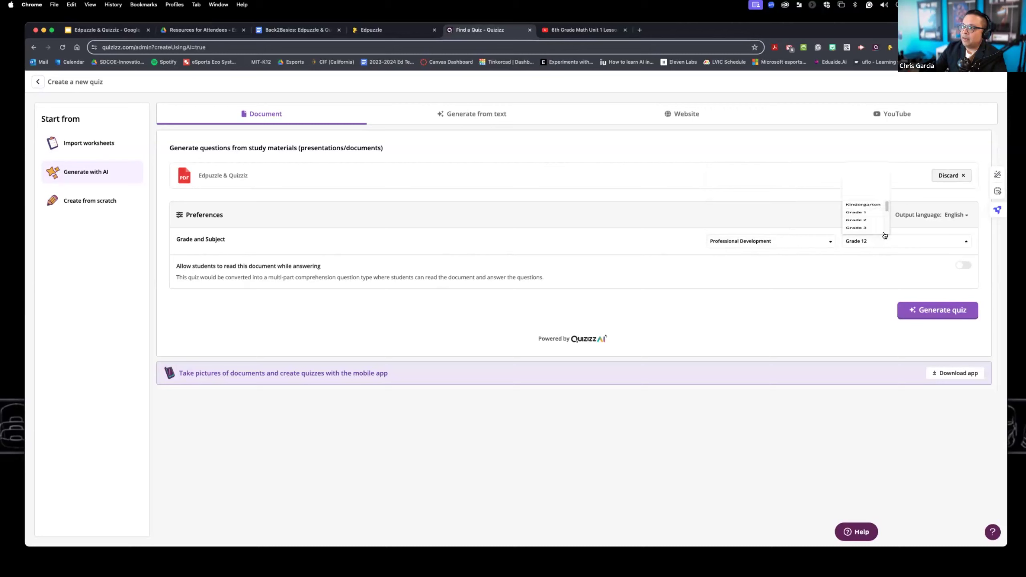
scroll(884, 195, down, 3)
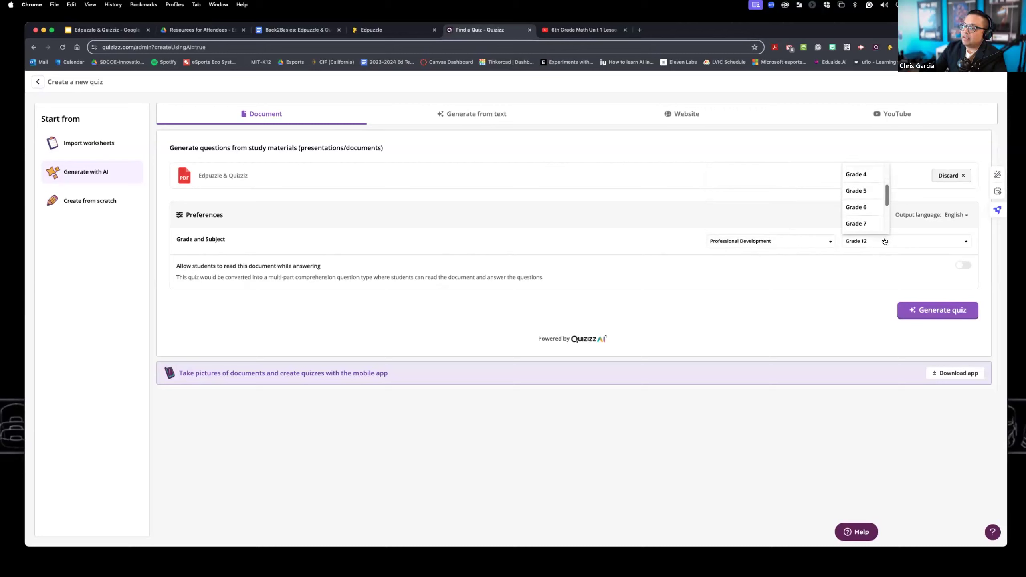
scroll(886, 203, up, 1)
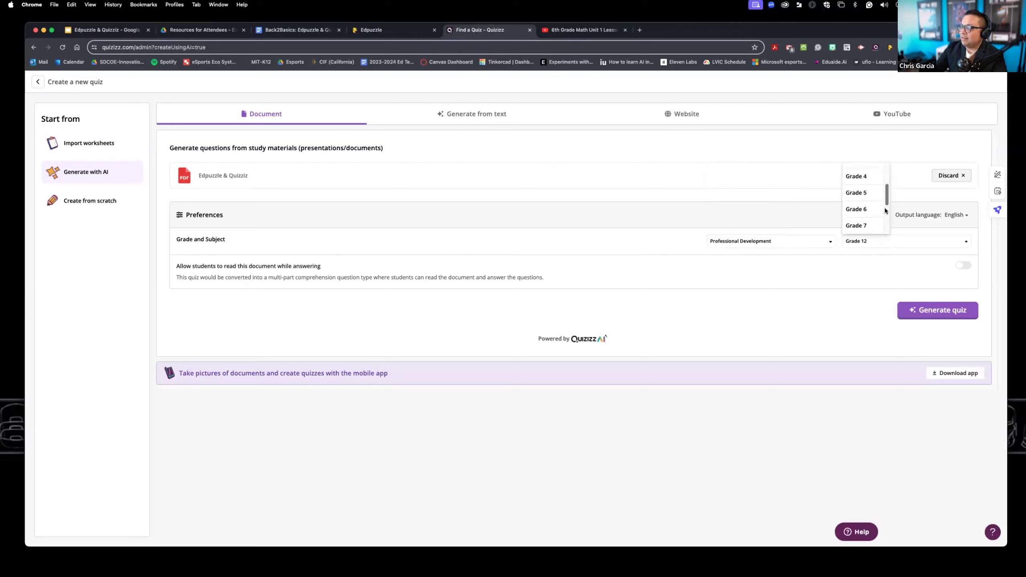
click(888, 243)
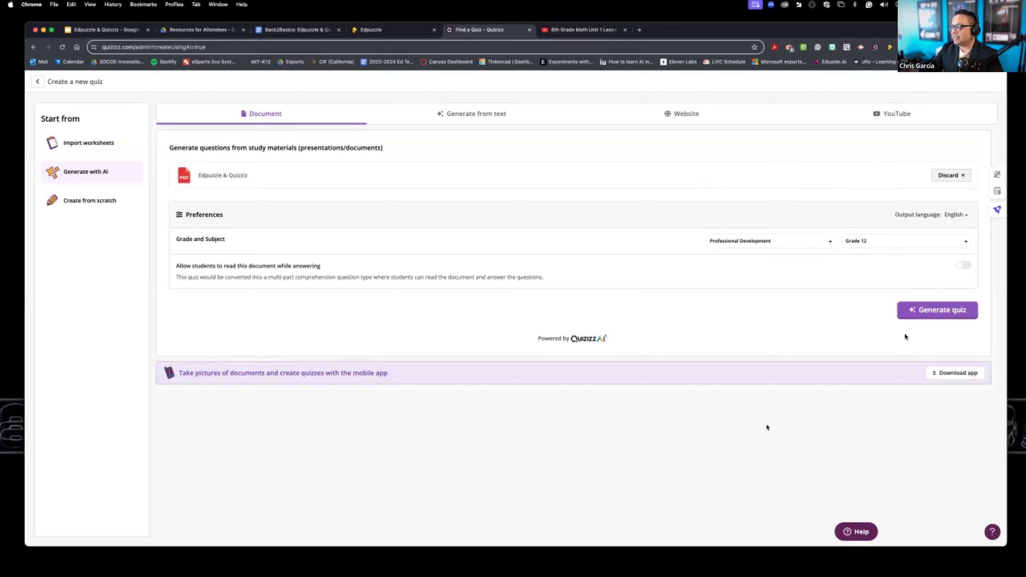
- Generate the AI quiz from the imported Edpuzzle & Quizizz slides and look over its first question
click(935, 310)
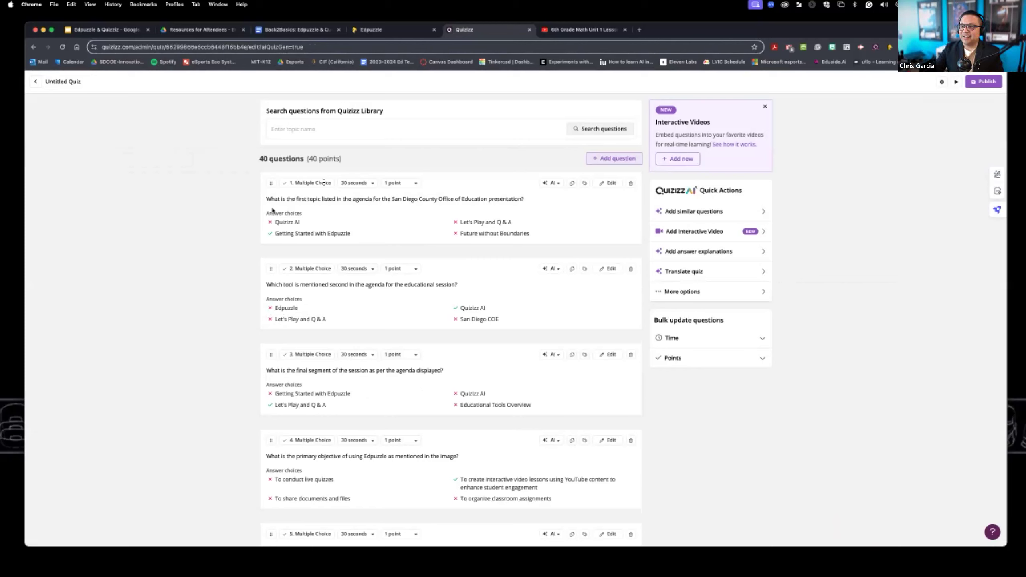
double_click(295, 183)
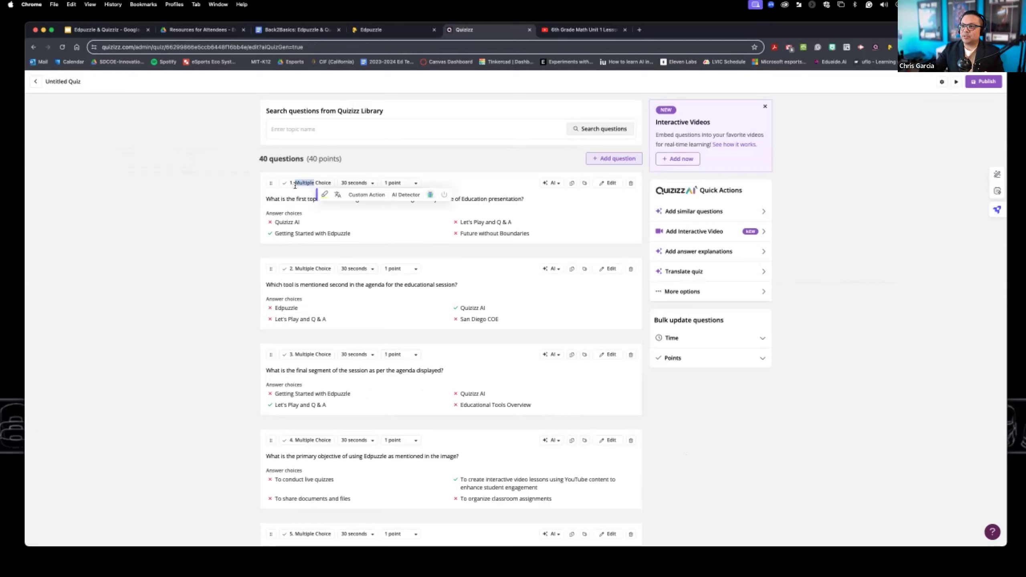
double_click(292, 198)
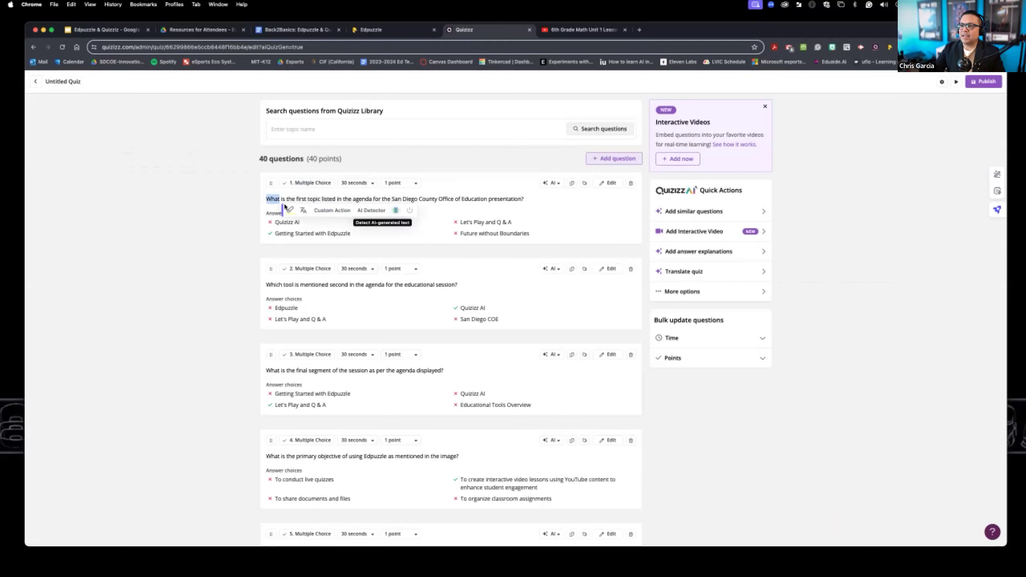
click(257, 202)
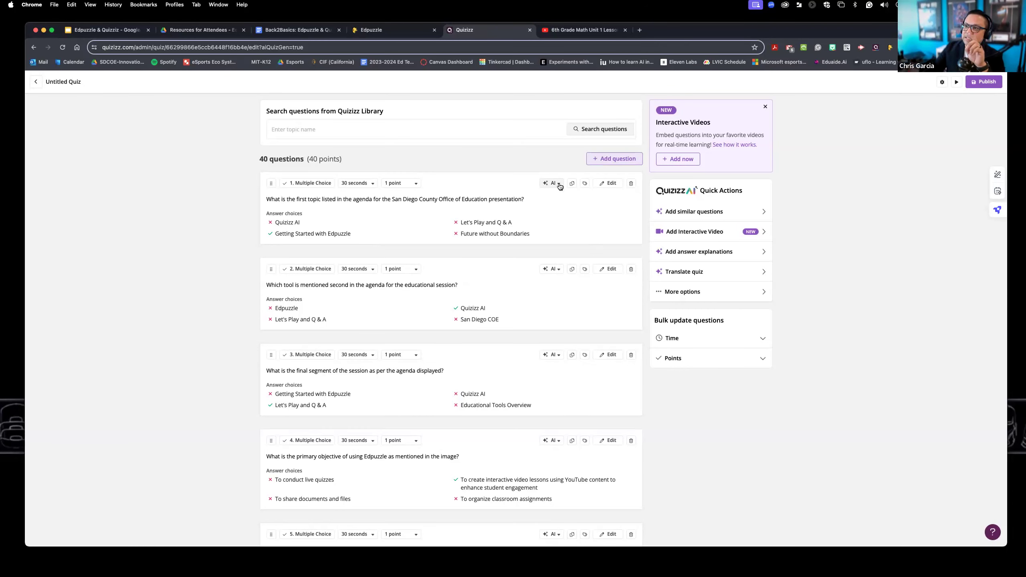
- Examine the first question's time limits, point values and AI options, including the available translation languages
click(372, 185)
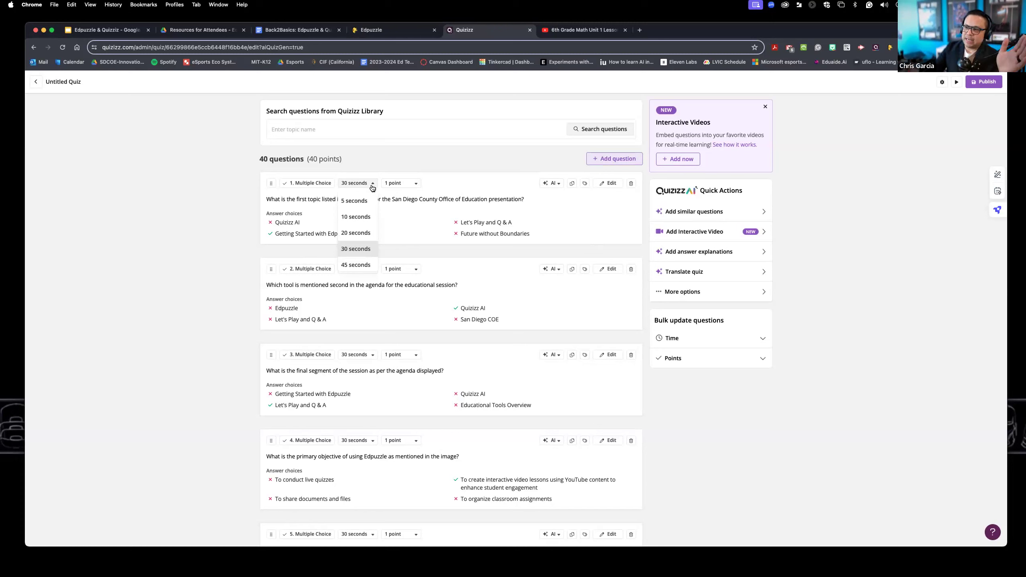
click(394, 185)
click(416, 185)
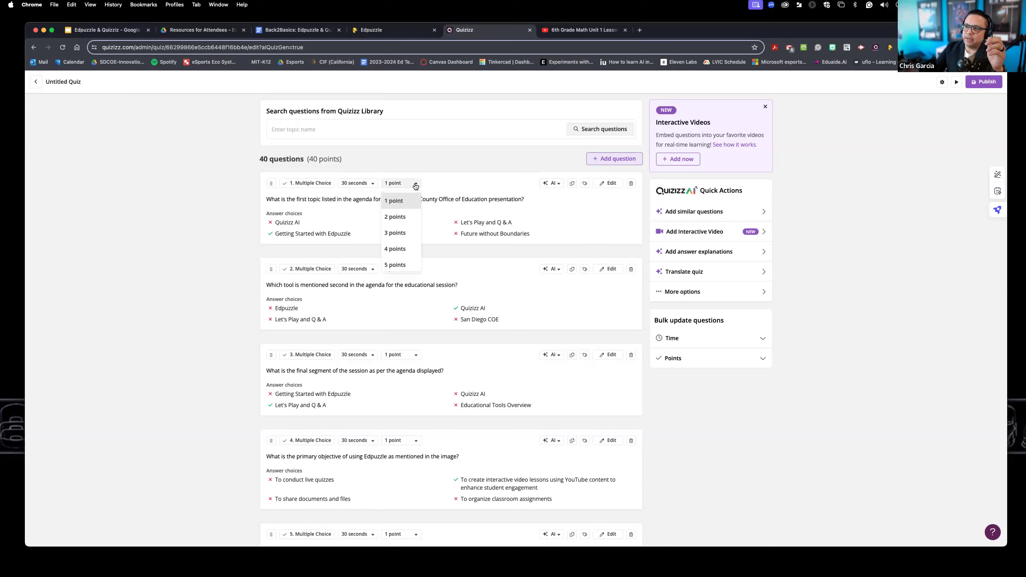
click(466, 185)
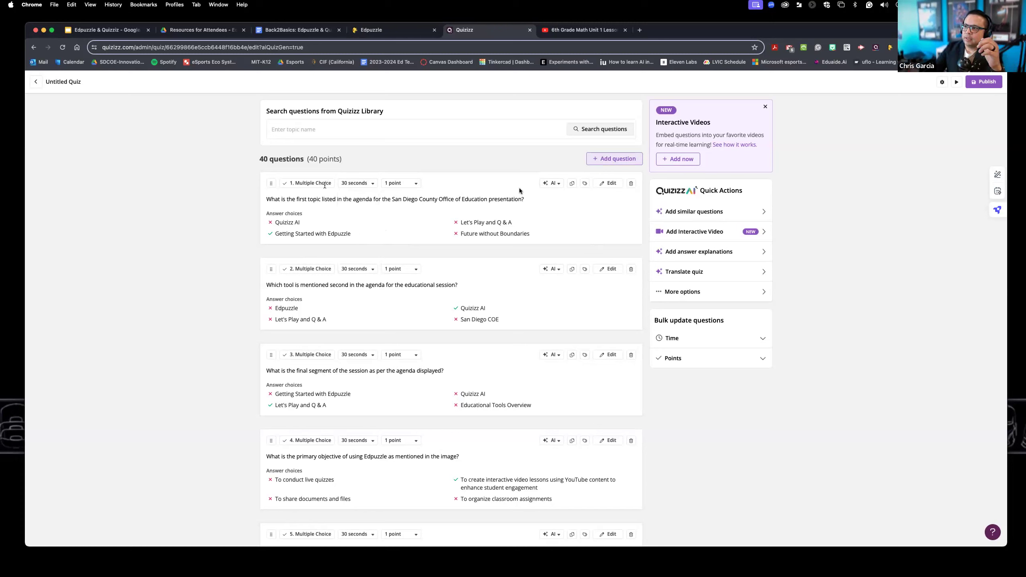
click(560, 186)
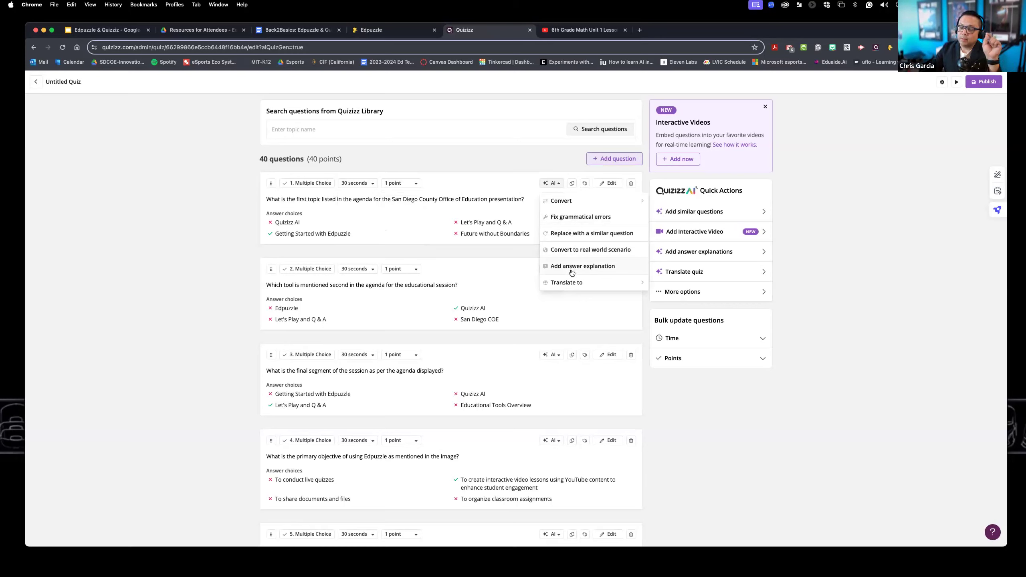
mouse_move(573, 283)
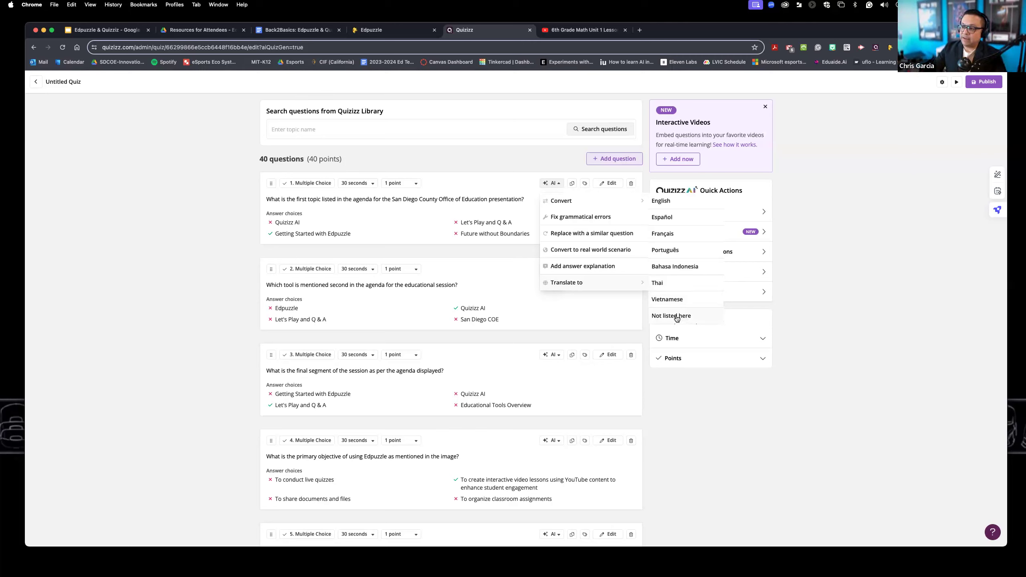
mouse_move(591, 200)
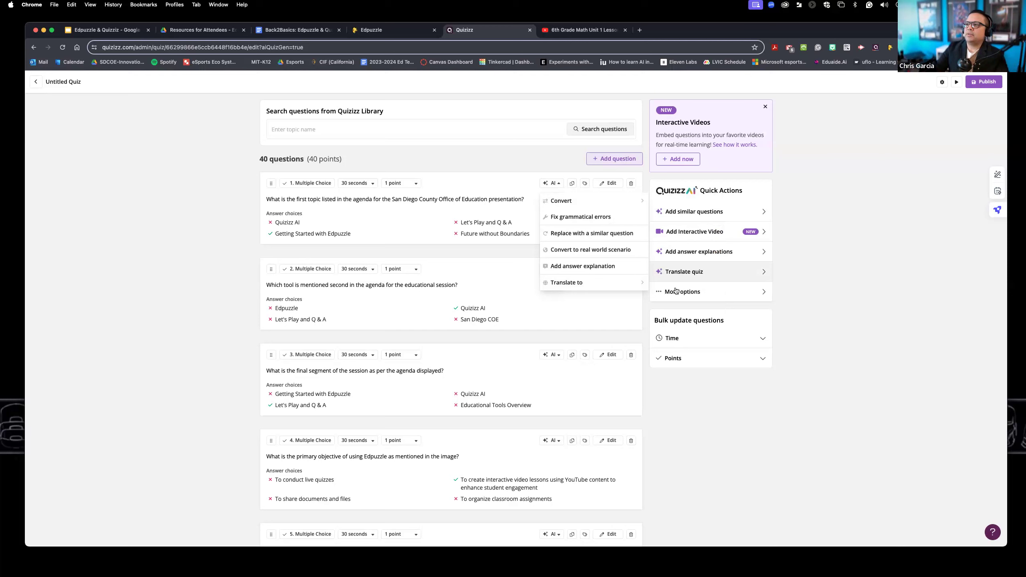
click(837, 274)
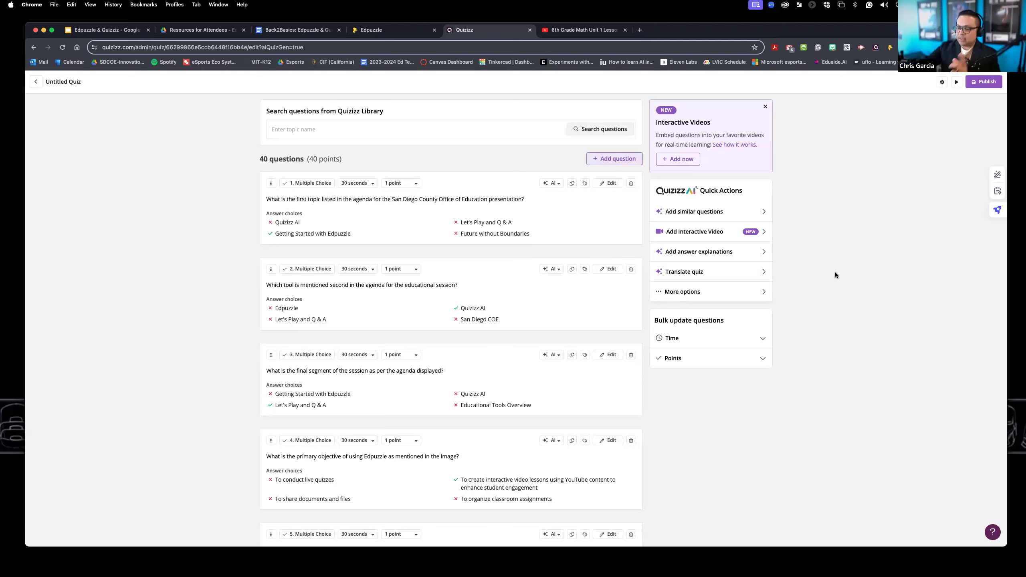
- Translate the first question and its answer choices to Español with the question's AI options and apply the changes
click(552, 183)
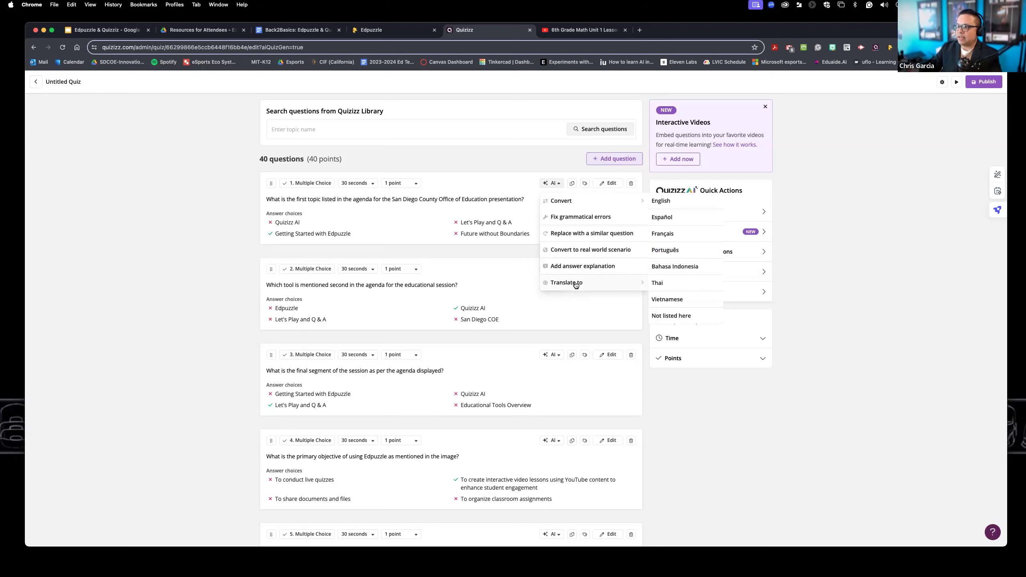
mouse_move(621, 287)
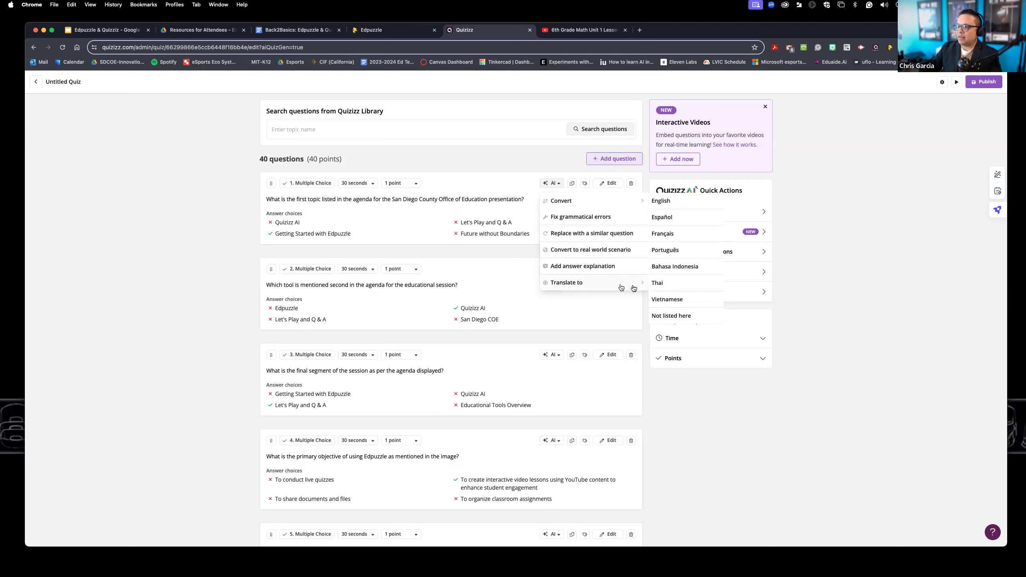
click(672, 218)
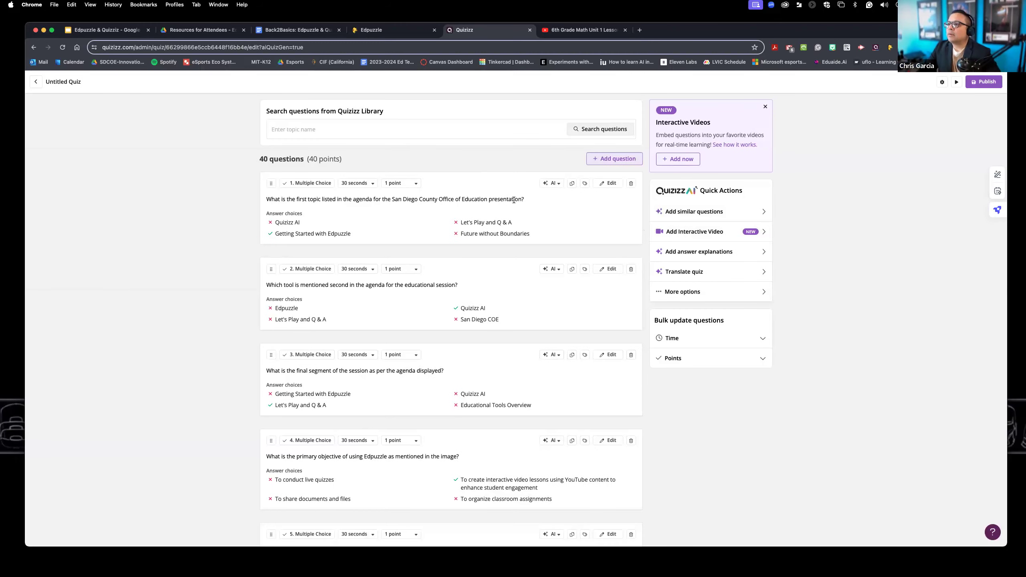
click(555, 185)
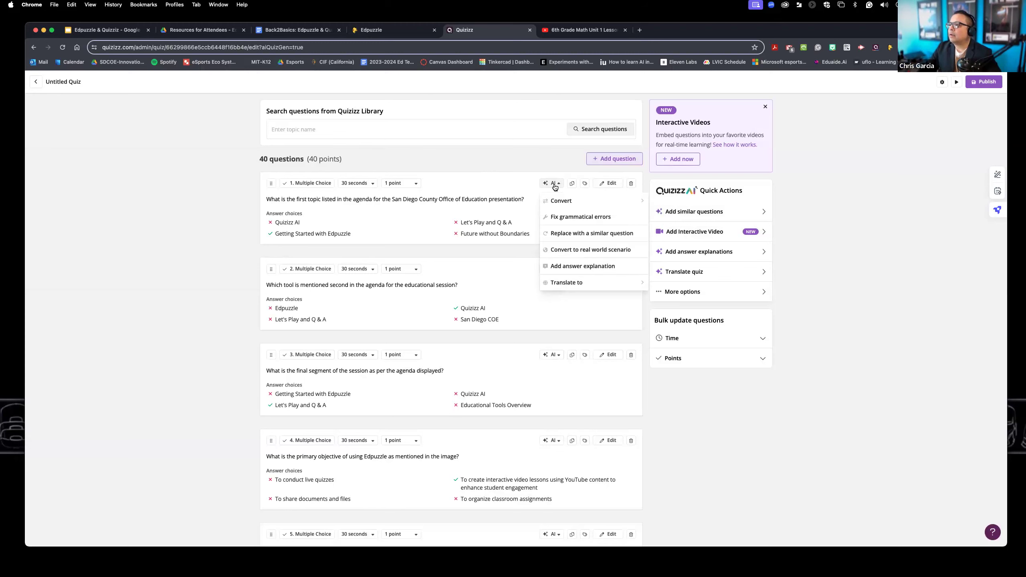
mouse_move(568, 281)
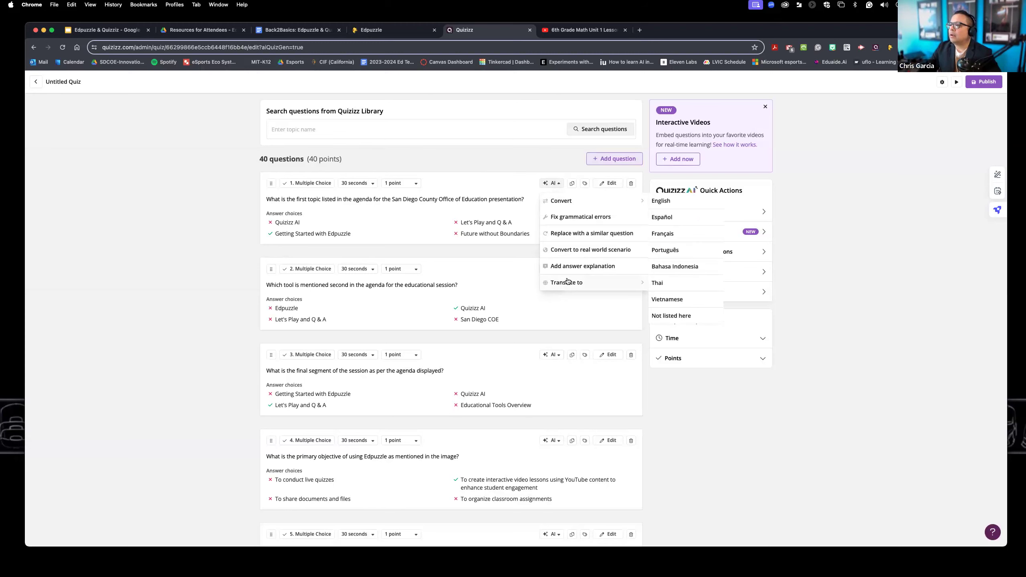
click(678, 219)
click(553, 183)
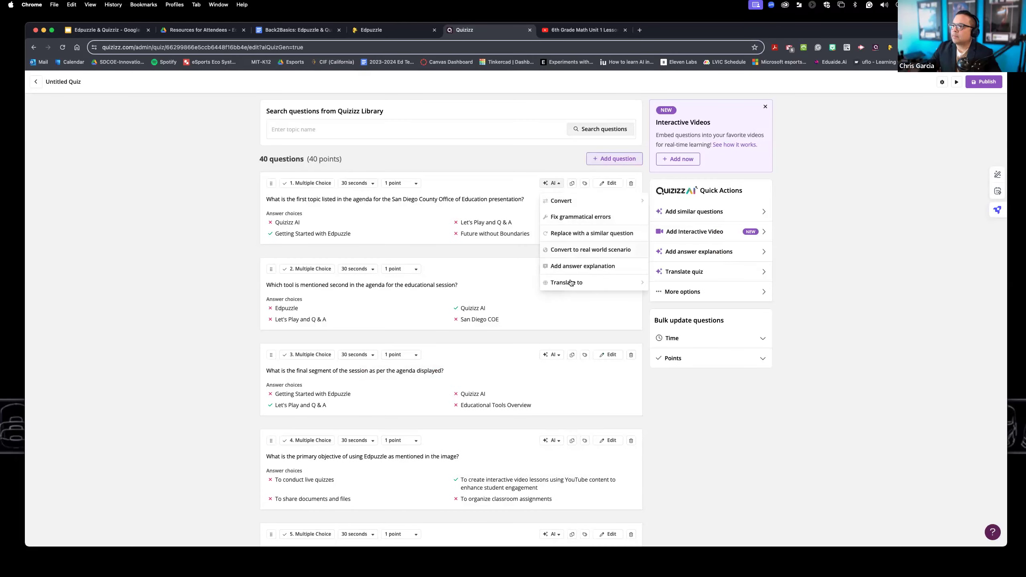
mouse_move(619, 280)
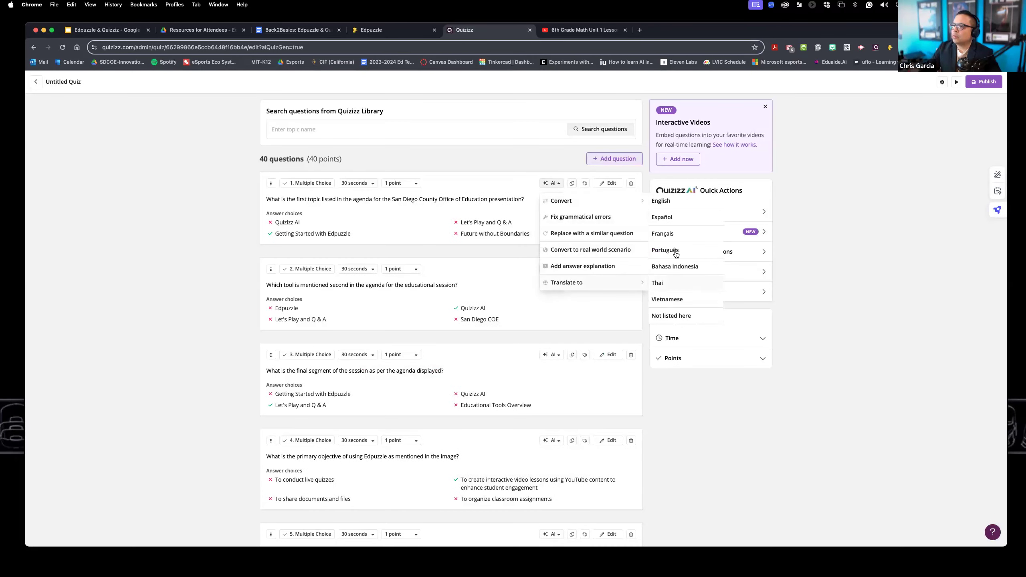
click(662, 218)
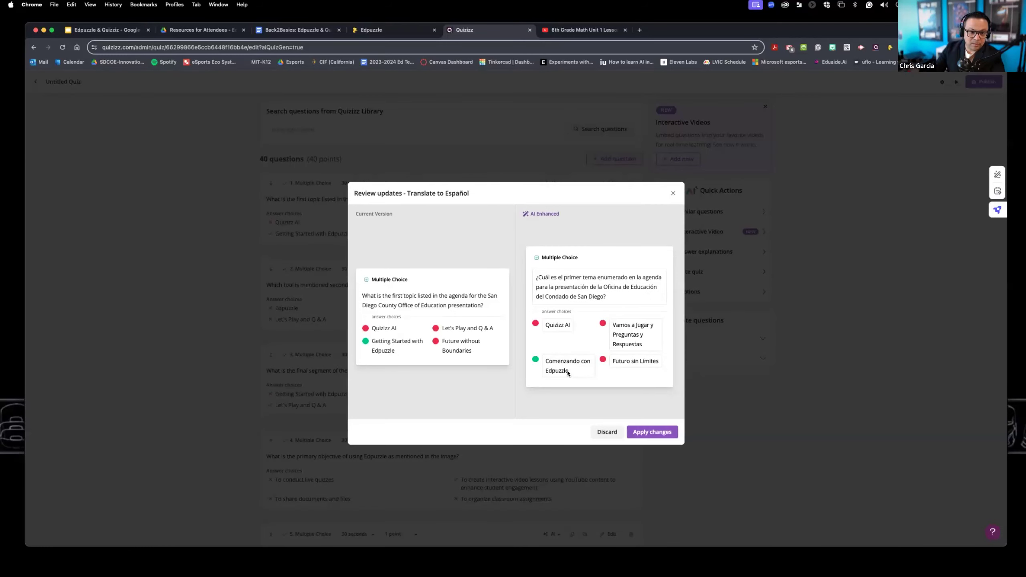
click(641, 432)
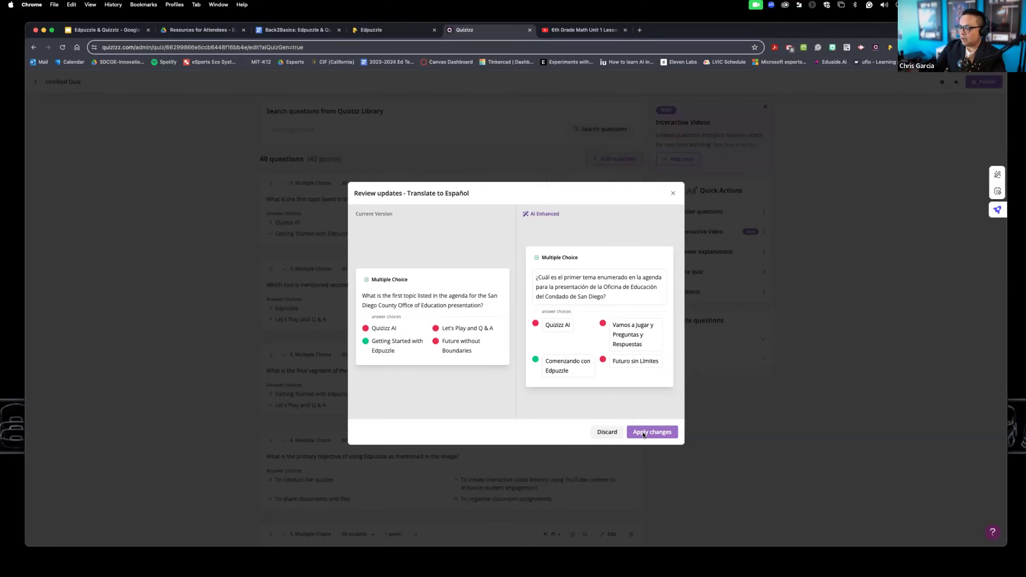
click(655, 433)
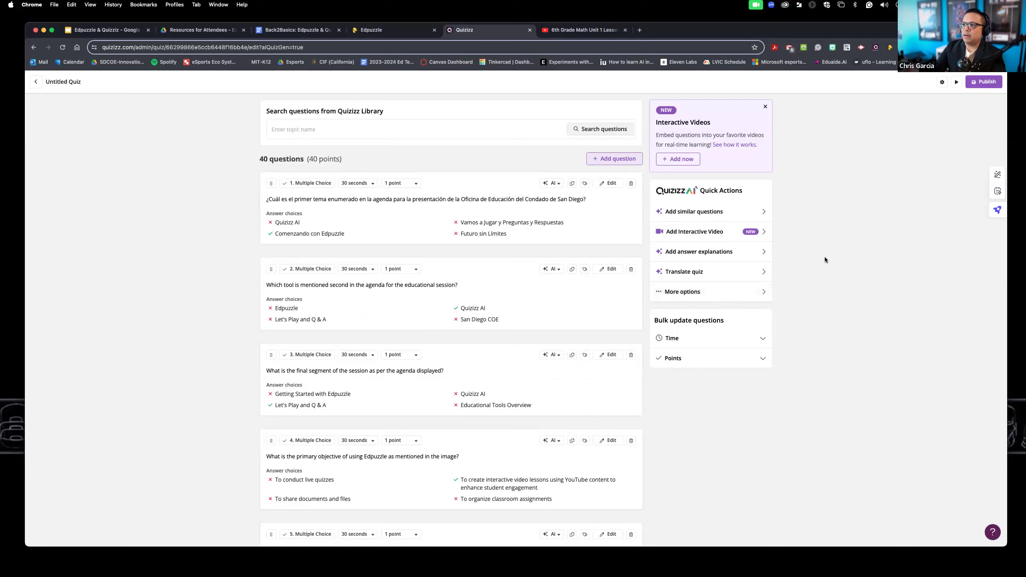
- Look over the quiz translation languages, then generate AI answer explanations for the whole quiz and discard the response
click(765, 274)
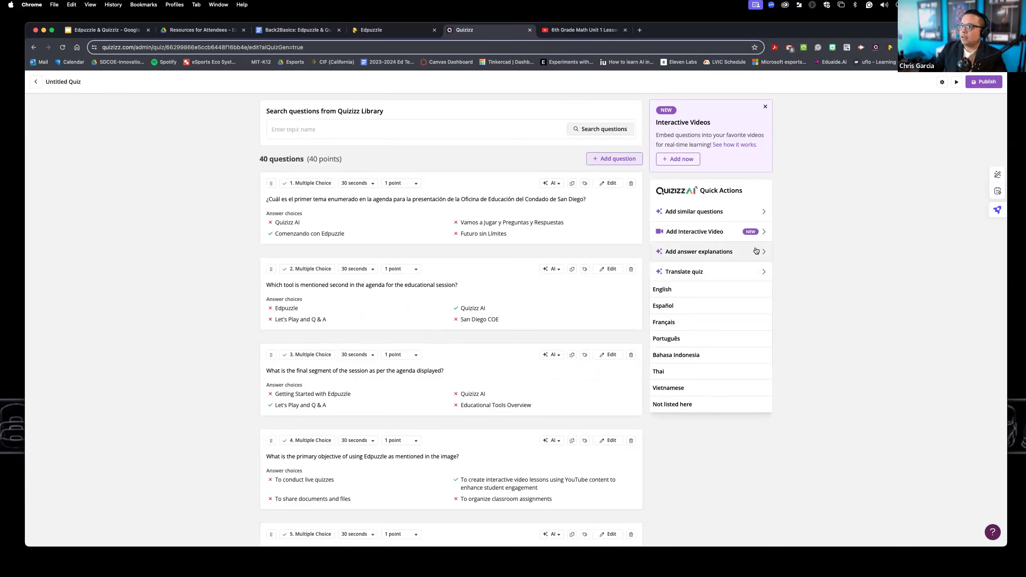
click(768, 252)
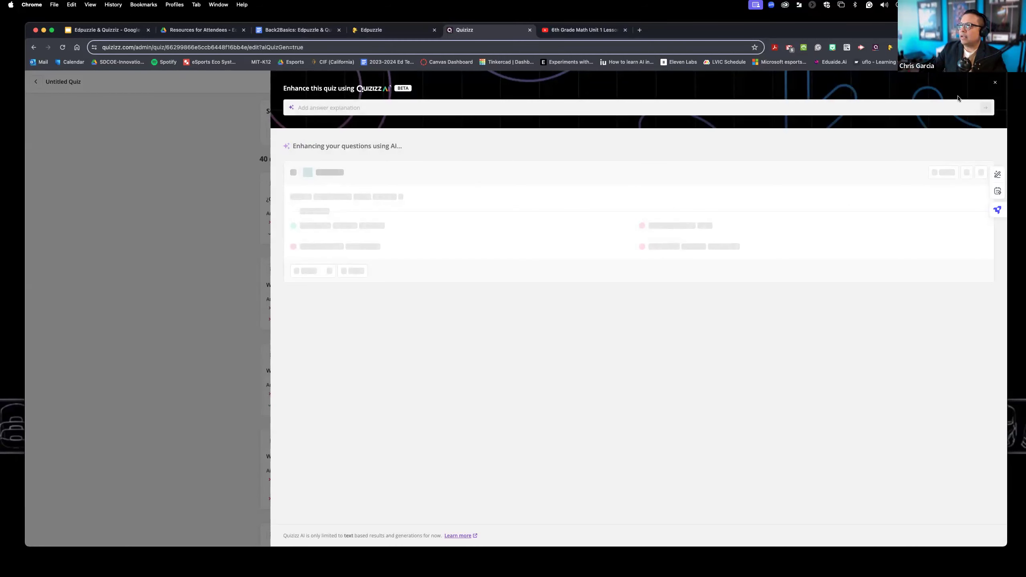
click(995, 82)
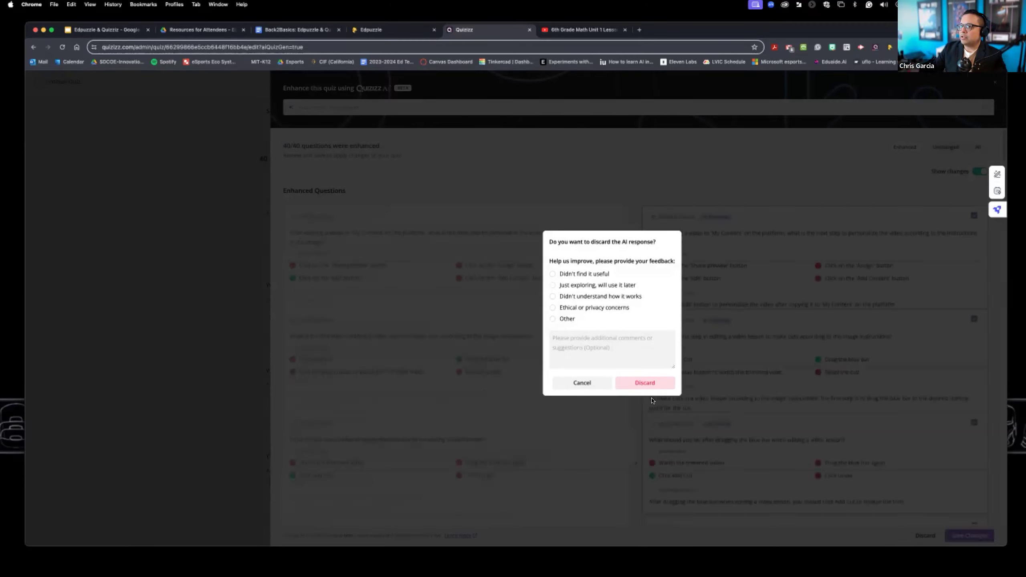
click(646, 383)
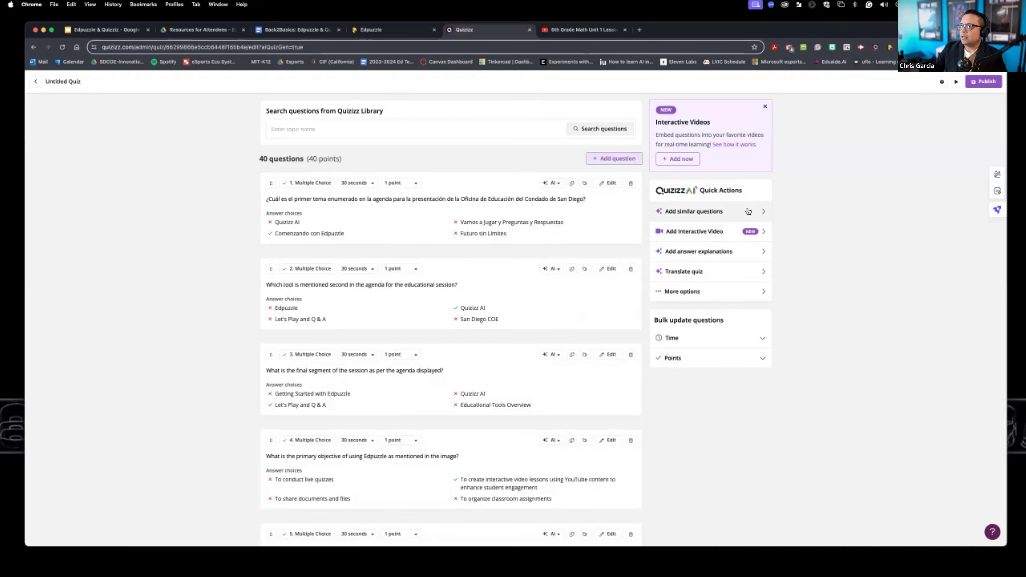
- Generate similar questions for the quiz with Quizizz AI and discard the suggested additions
click(763, 212)
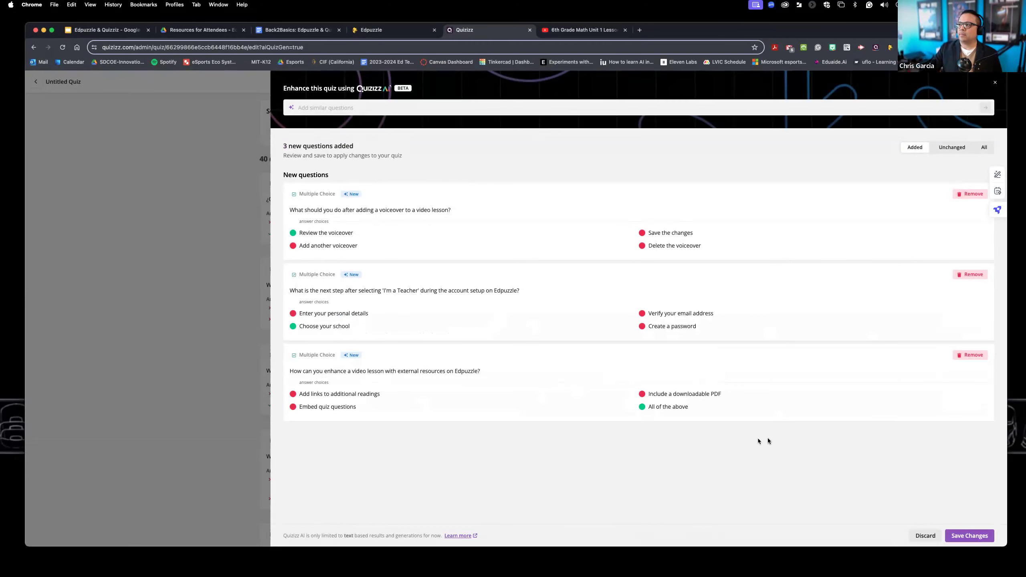
click(926, 536)
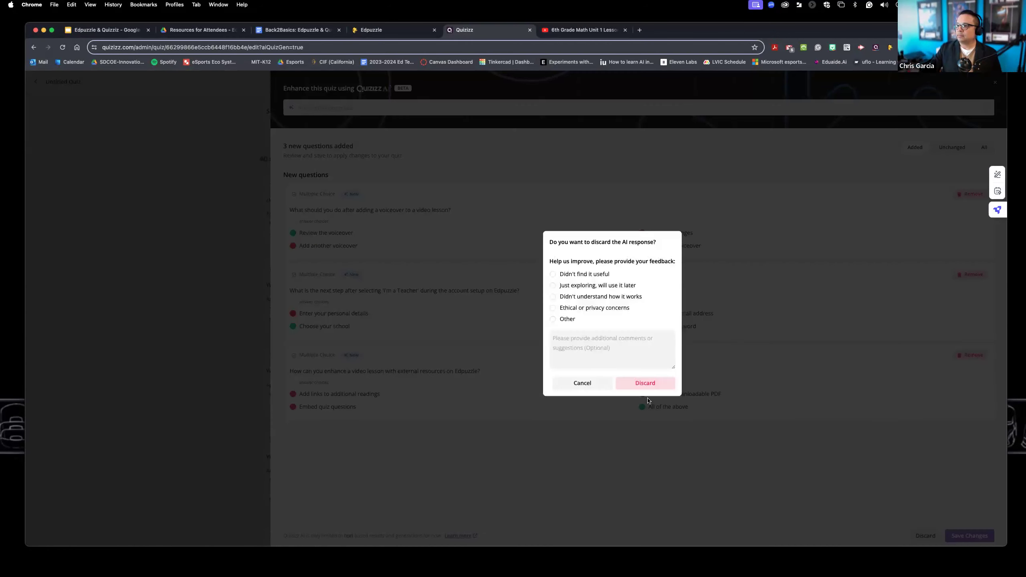
click(647, 399)
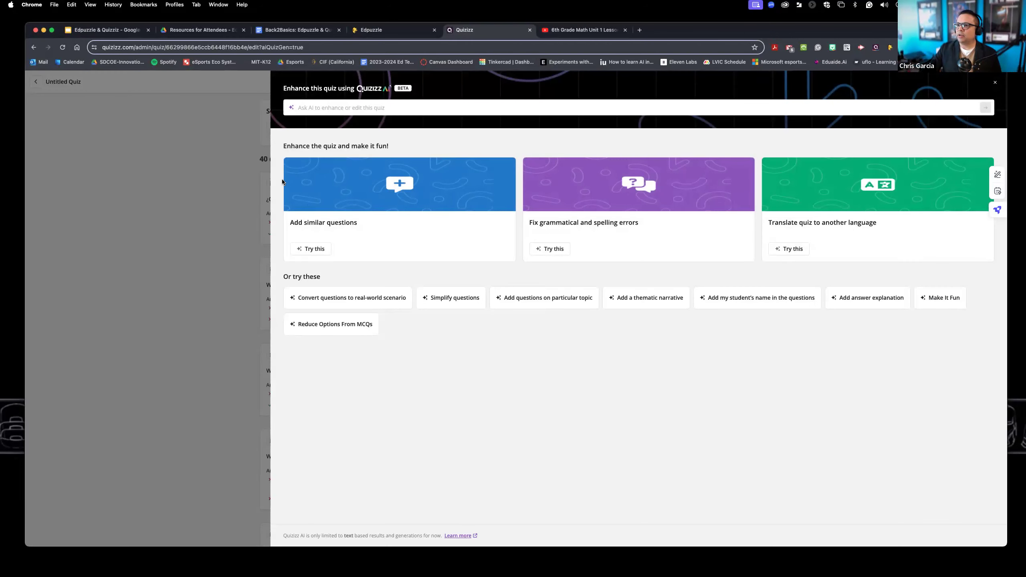
click(994, 84)
- Examine the interactive videos that can be added, the additional AI enhancement options and the bulk time limits
click(731, 233)
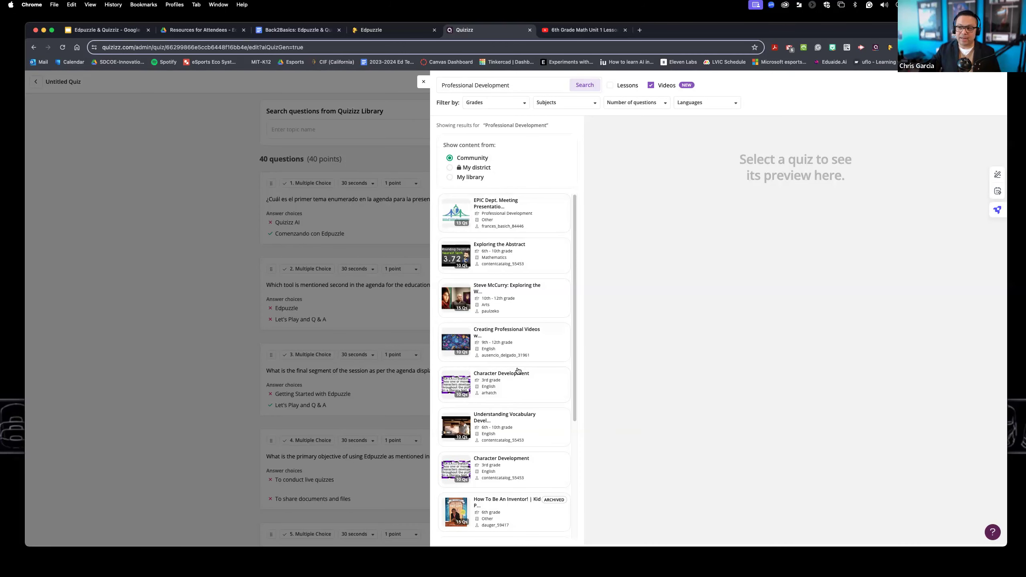
click(422, 83)
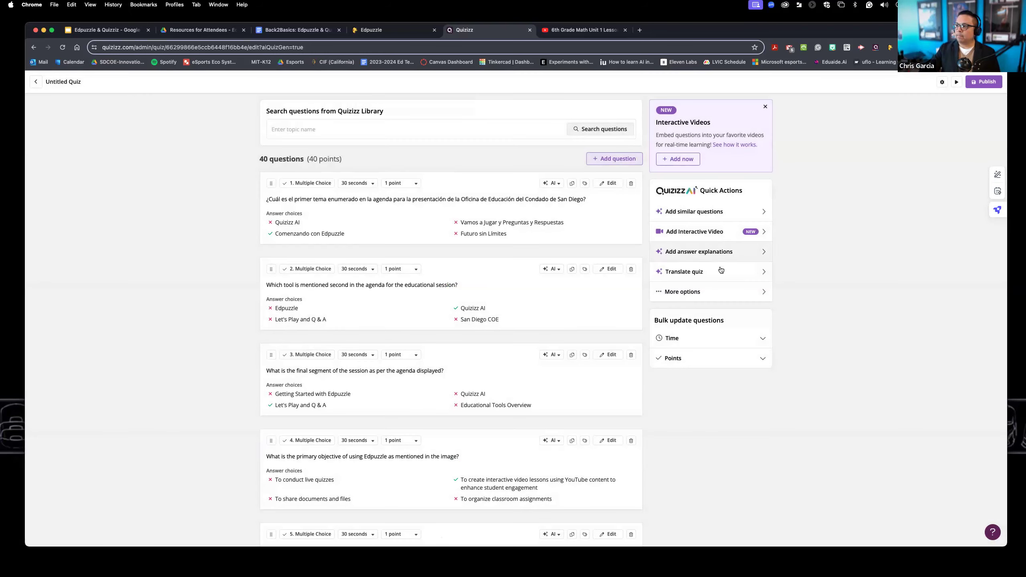
click(740, 292)
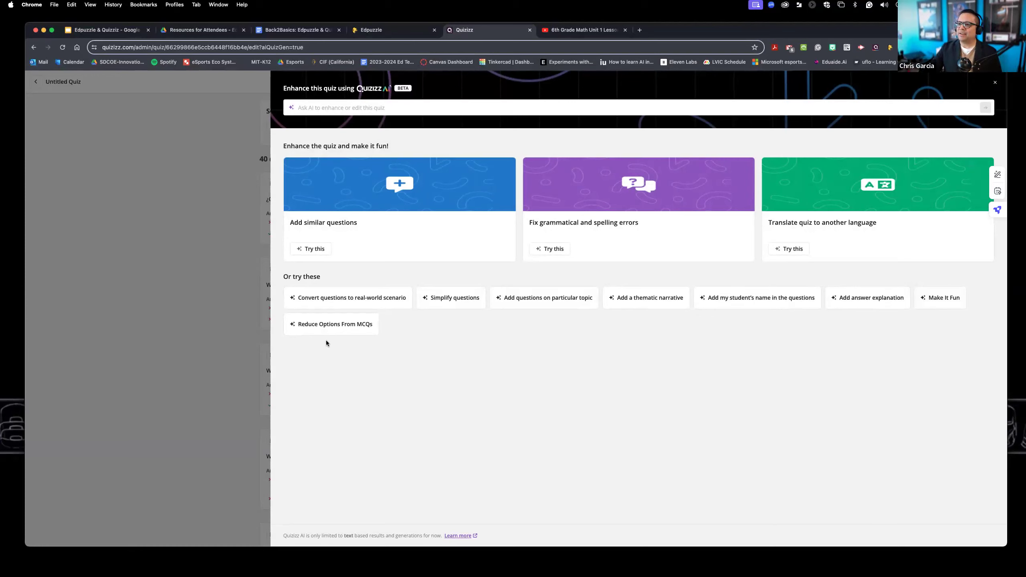
click(996, 83)
click(723, 338)
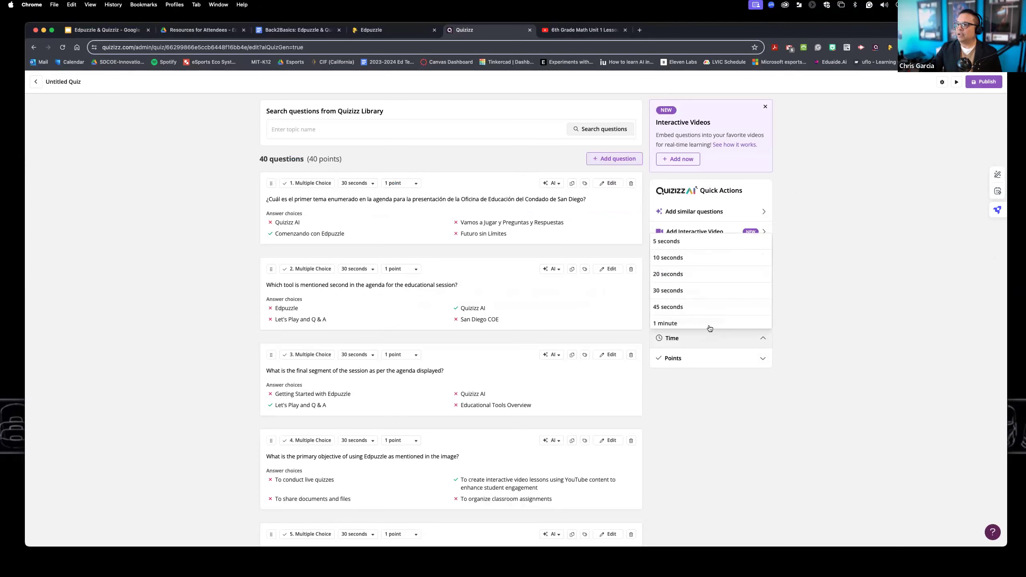
click(724, 338)
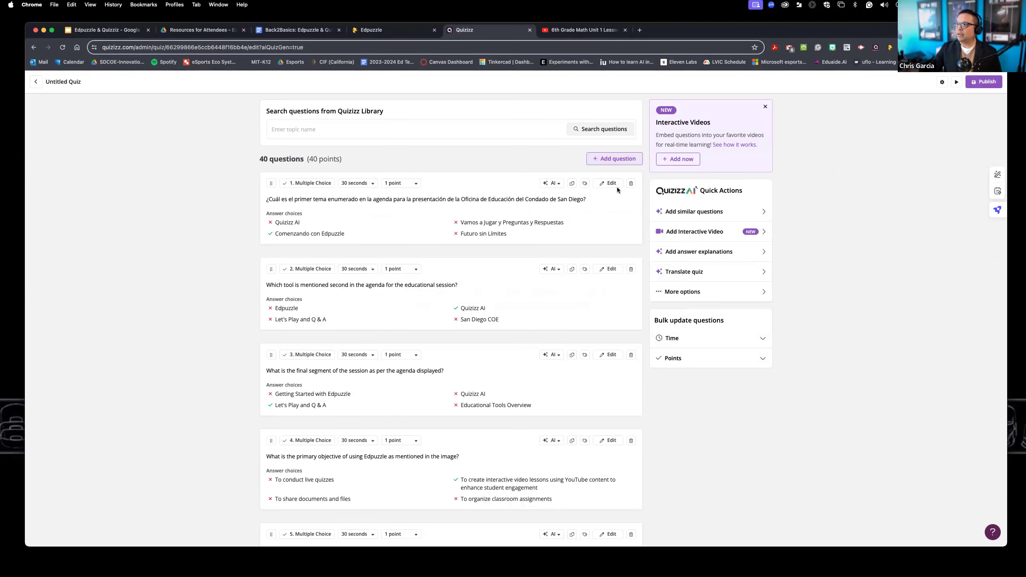
- Begin publishing the quiz and name it "Back to Basics Edpuzzle & Quizizz"
click(984, 83)
click(329, 176)
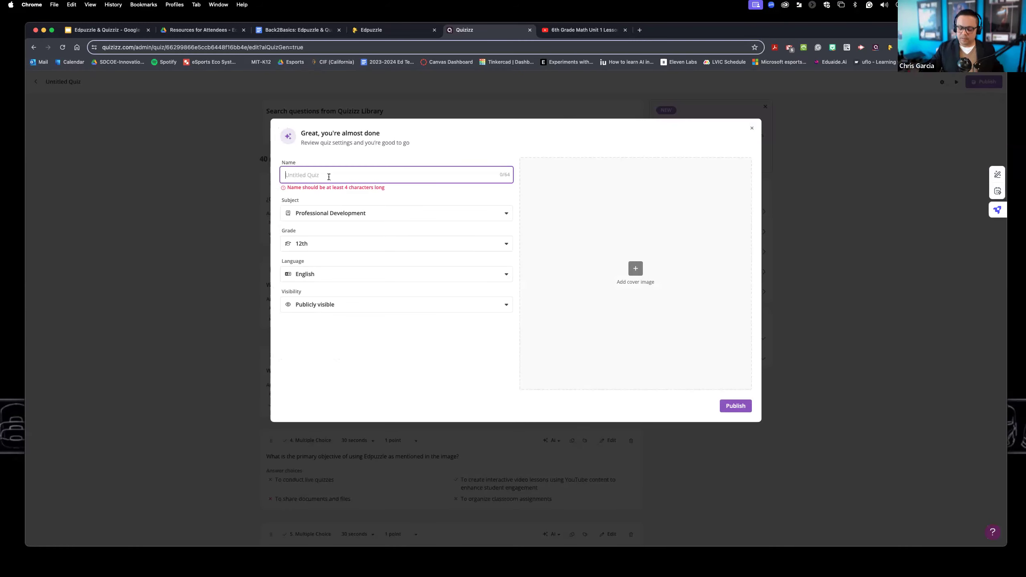
text(Back to Basics Edp)
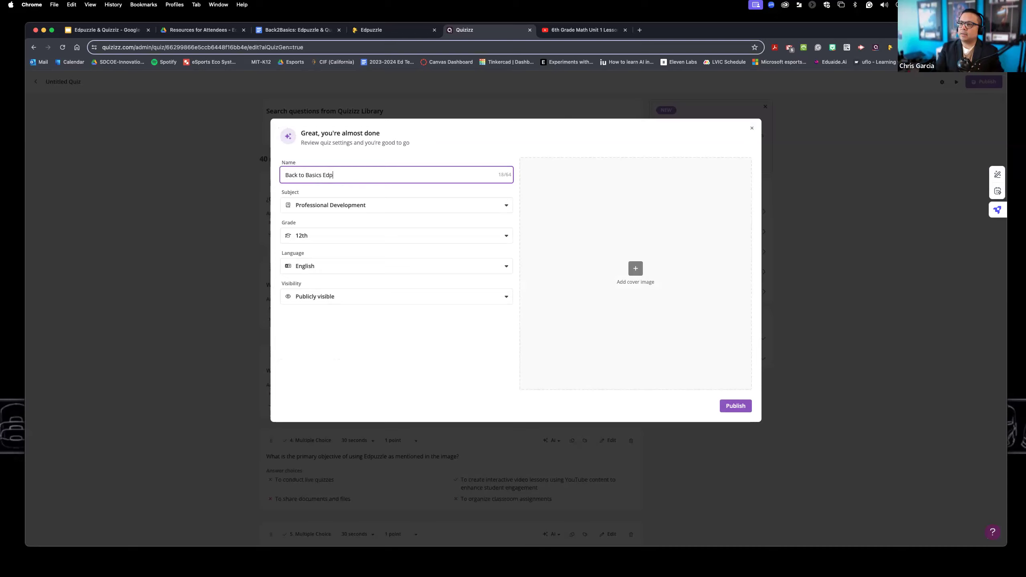
text(&)
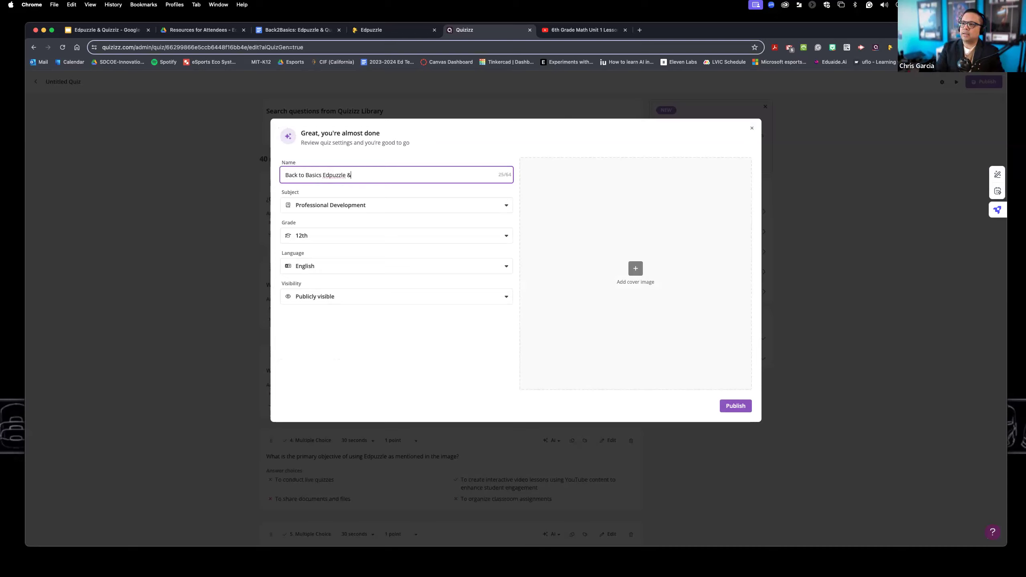
text( Quizizz)
- Choose Publicly visible as the quiz's visibility and publish it
click(330, 299)
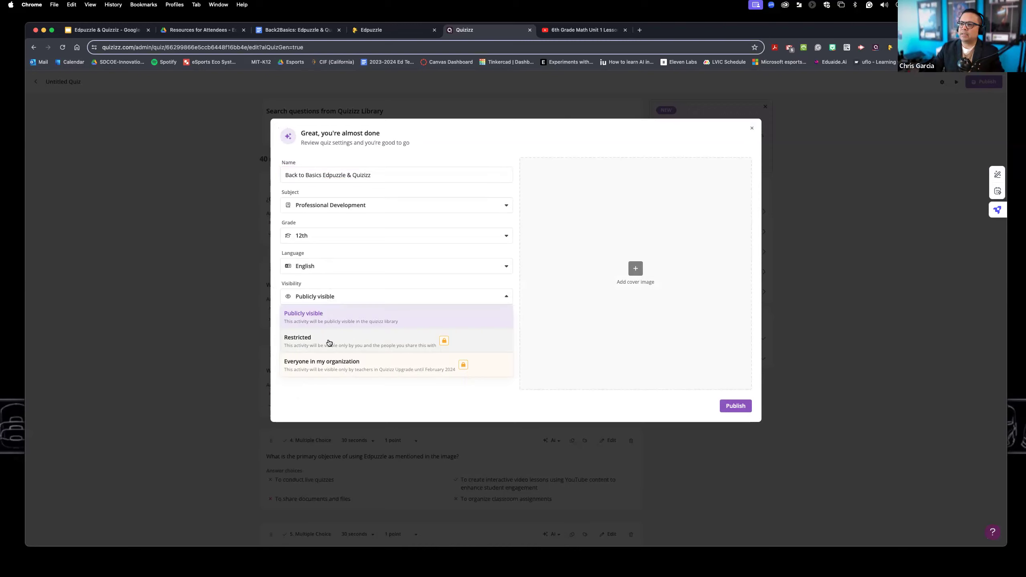
click(341, 323)
click(341, 300)
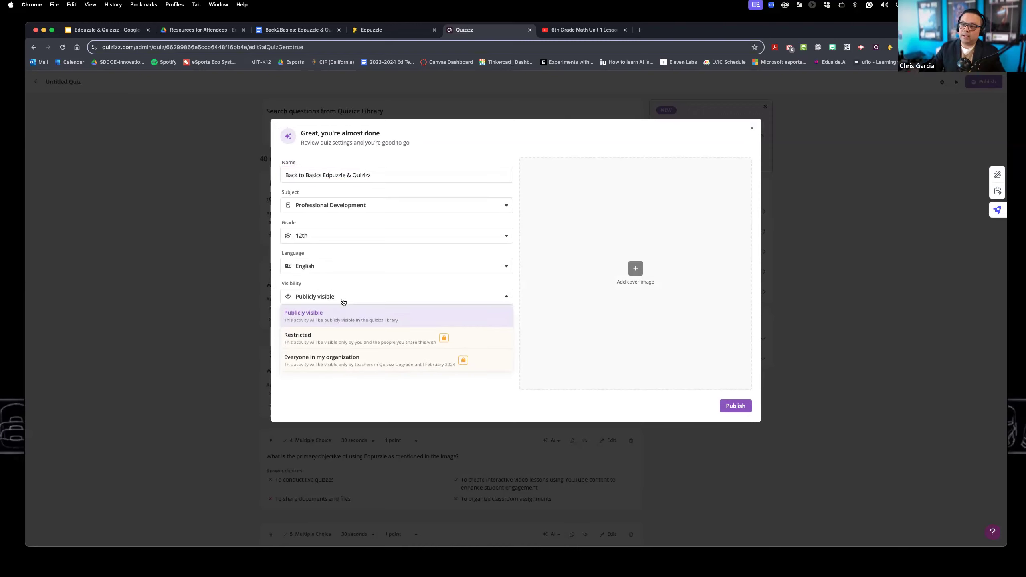
click(341, 322)
click(740, 412)
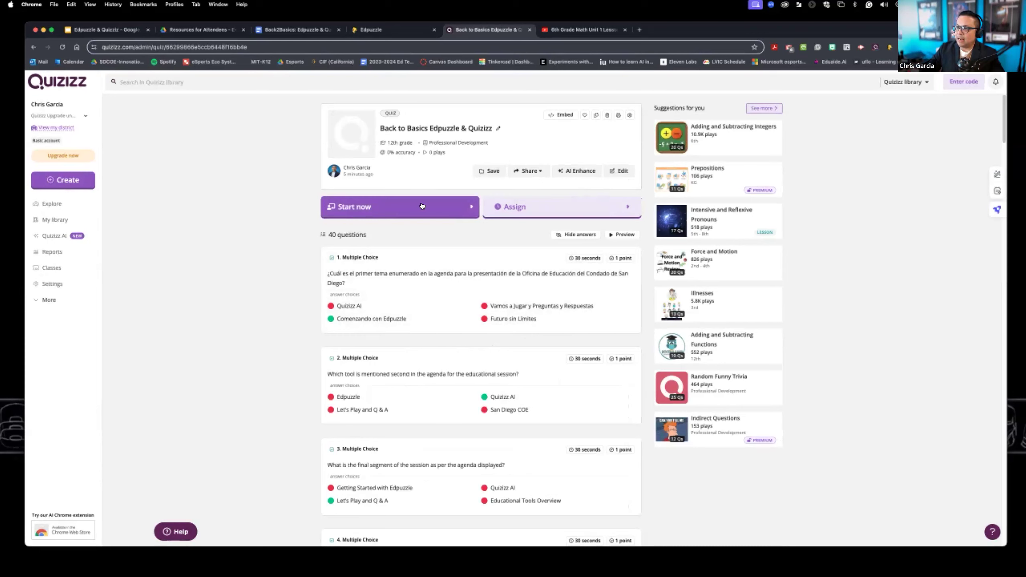
- Host the quiz as a live Classic Mode session and view its link-sharing options and enlarged join QR code
click(383, 206)
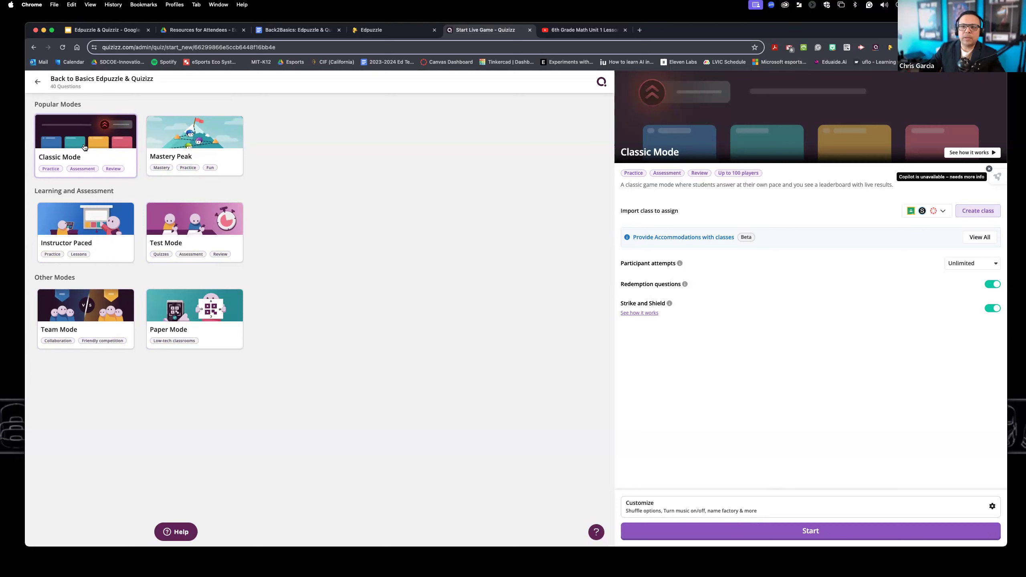
click(814, 536)
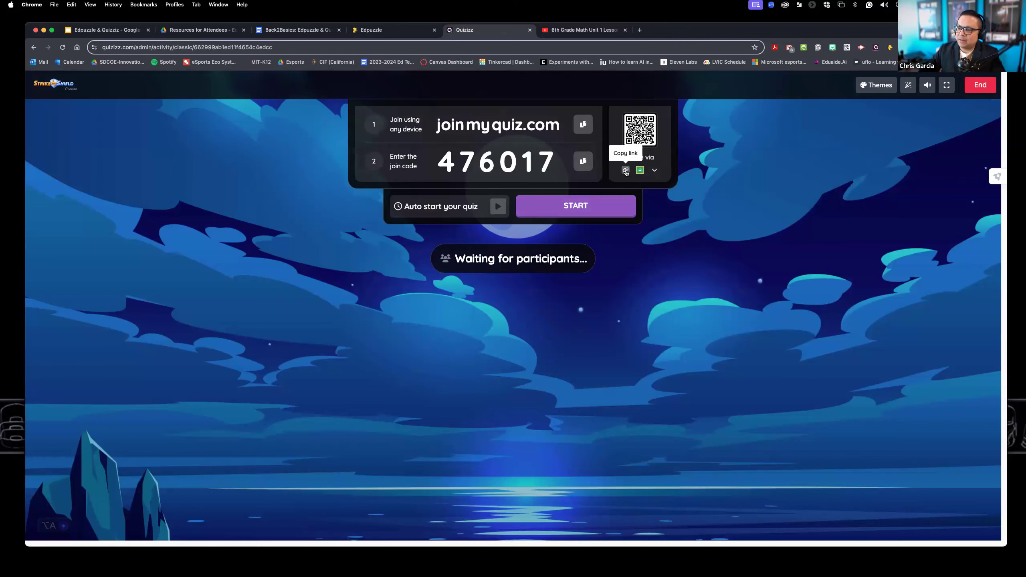
click(655, 170)
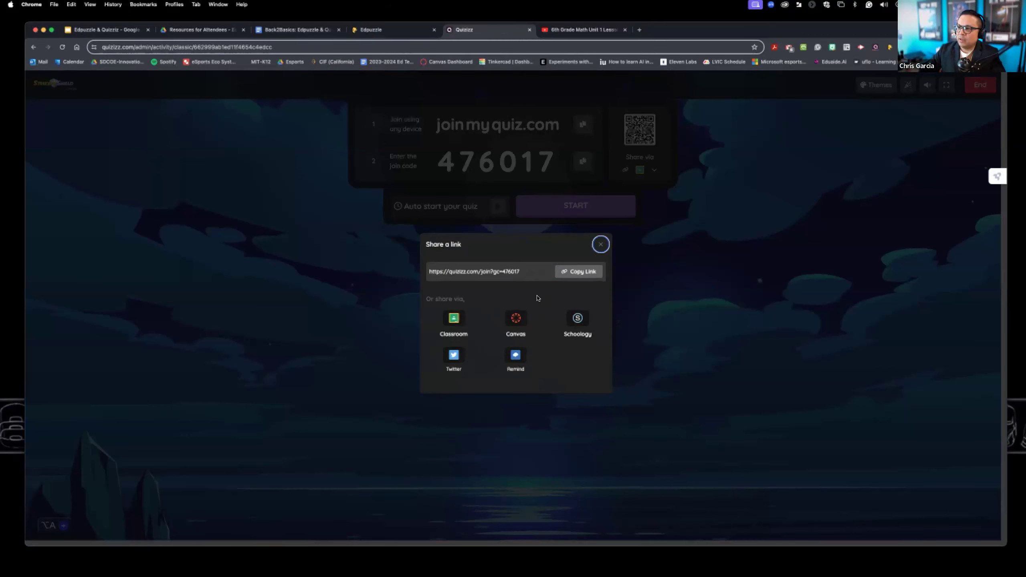
click(615, 240)
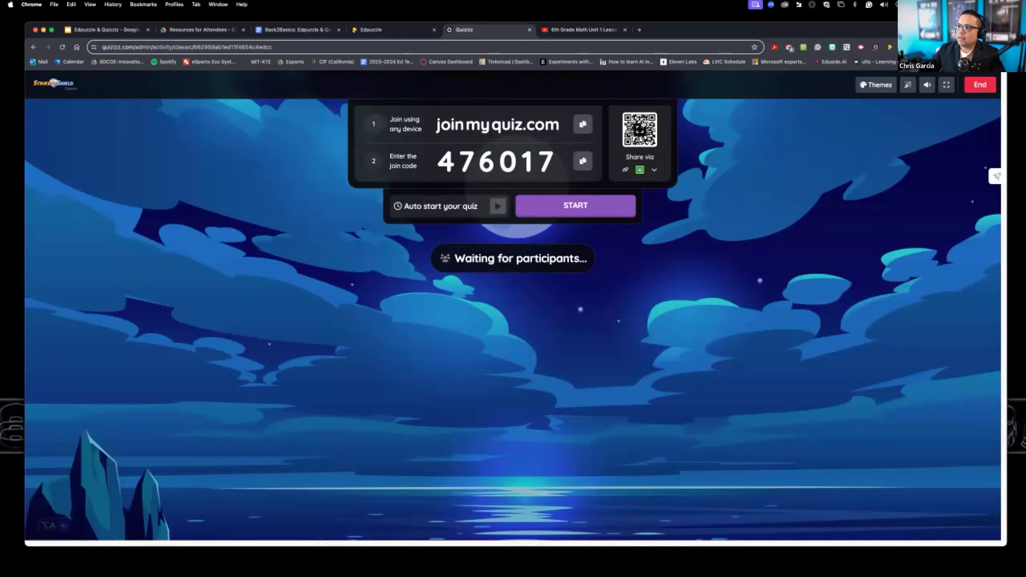
click(643, 133)
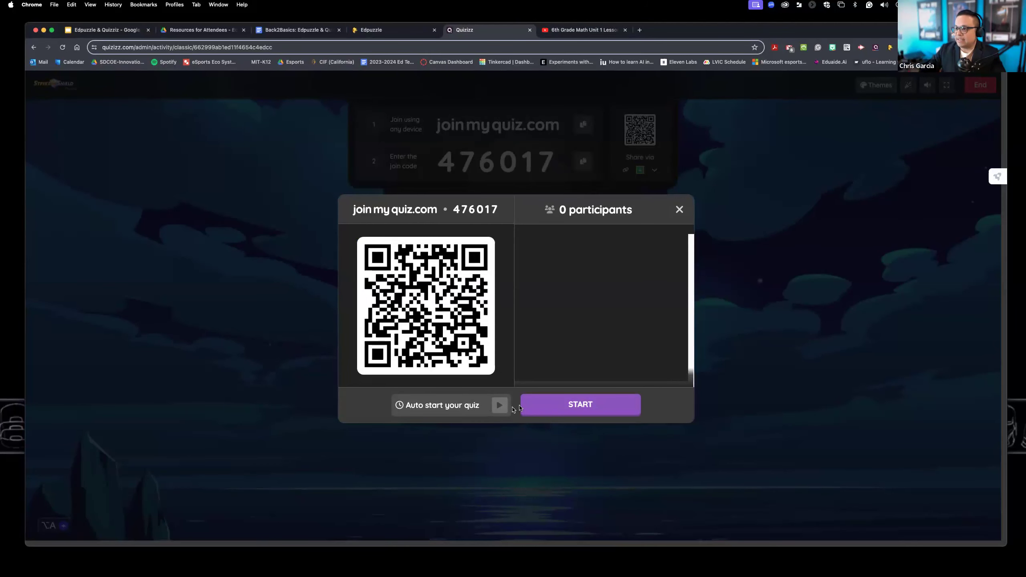
click(680, 209)
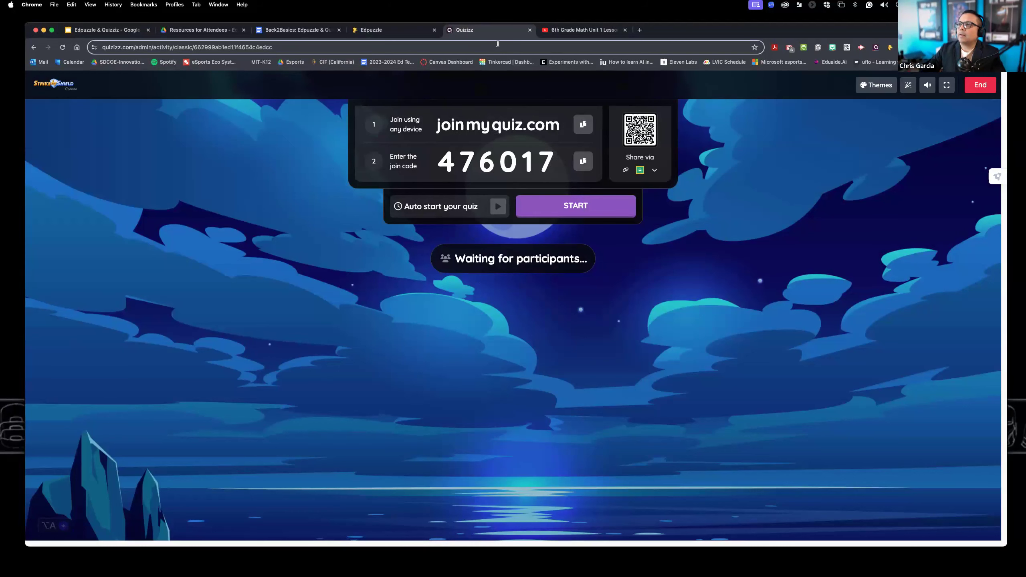
- Try the Croak Folk theme in the live session's waiting room, and set the theme to Synthwave
click(982, 85)
click(979, 90)
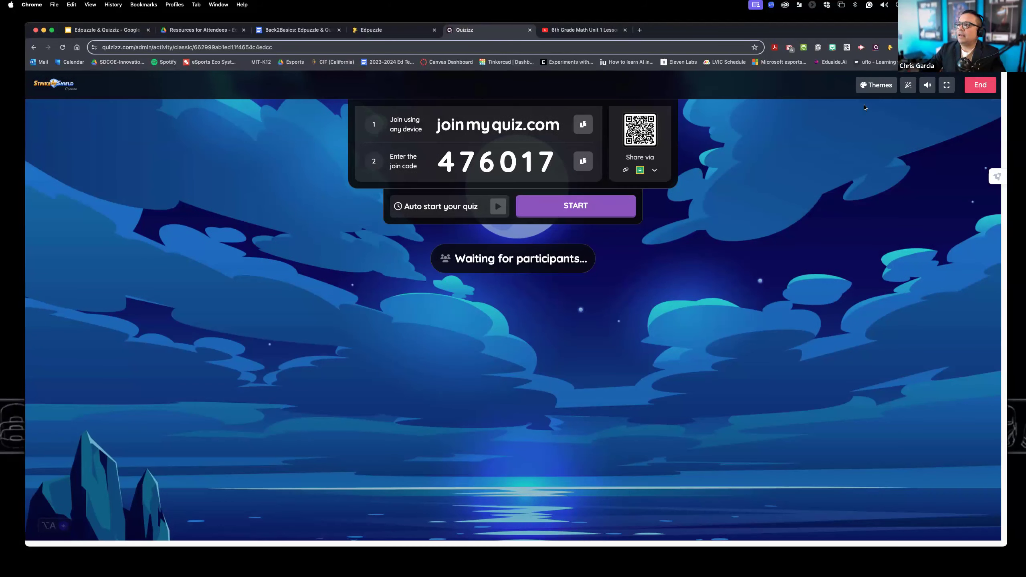
click(872, 92)
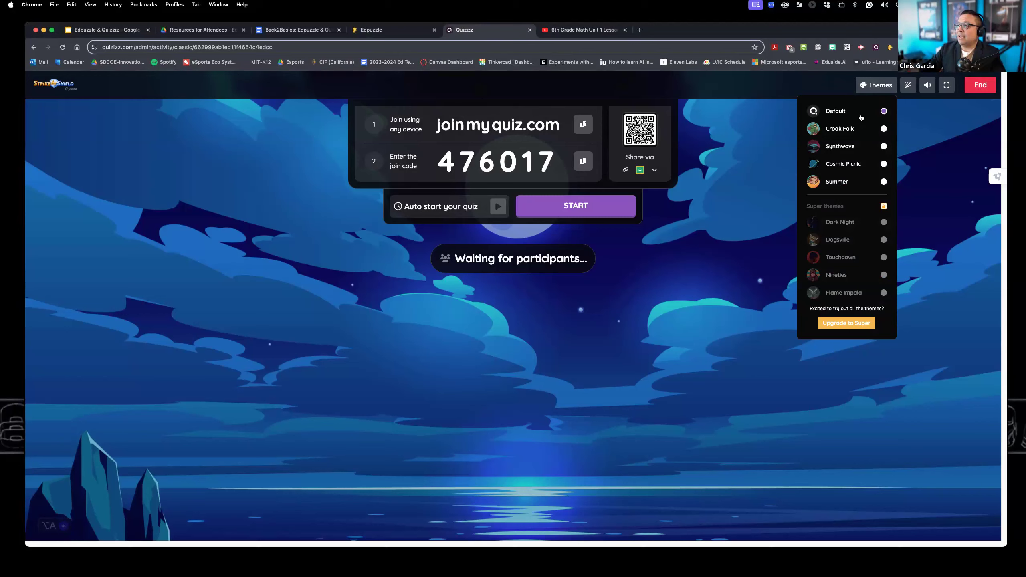
click(845, 129)
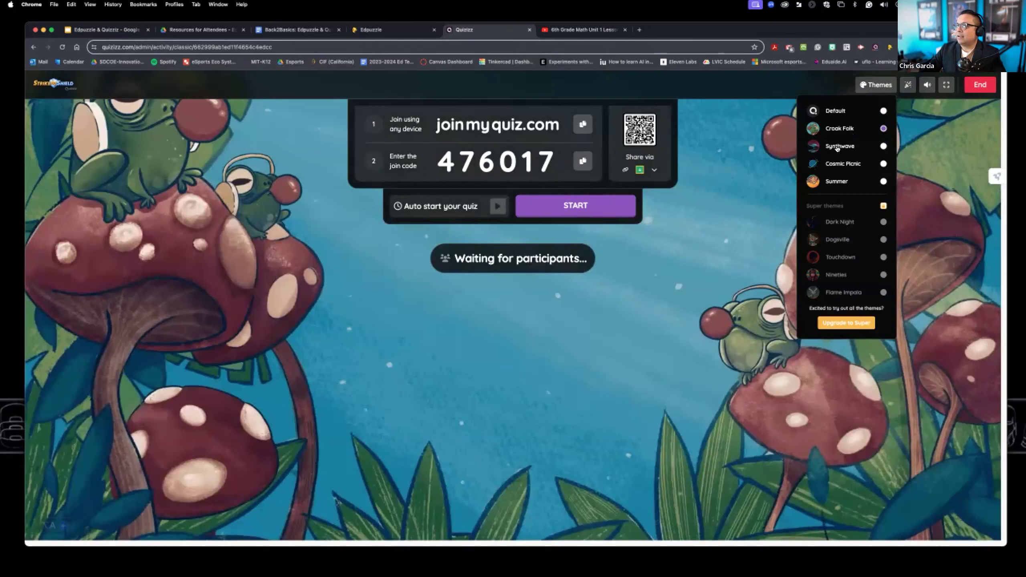
click(842, 146)
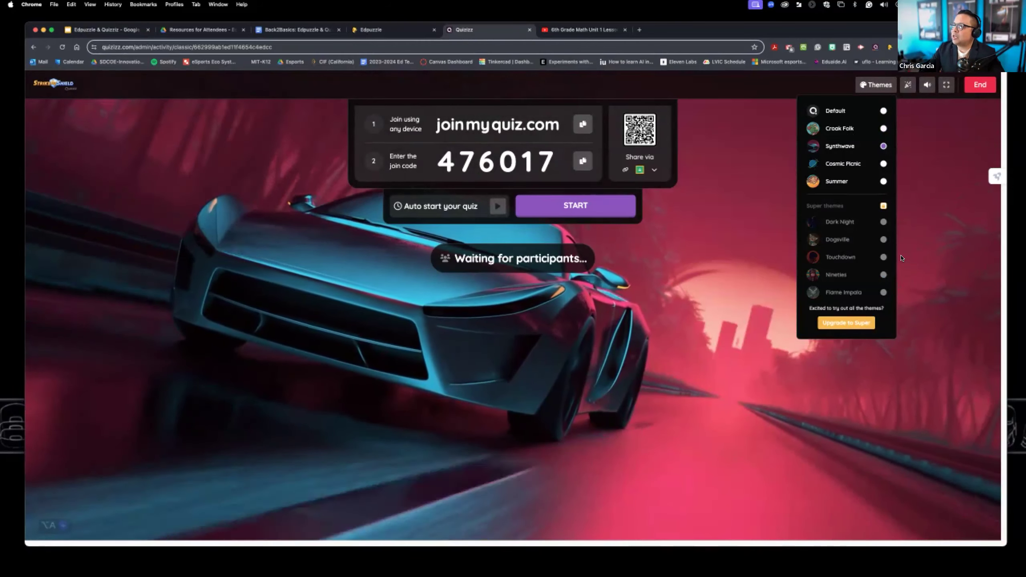
click(923, 163)
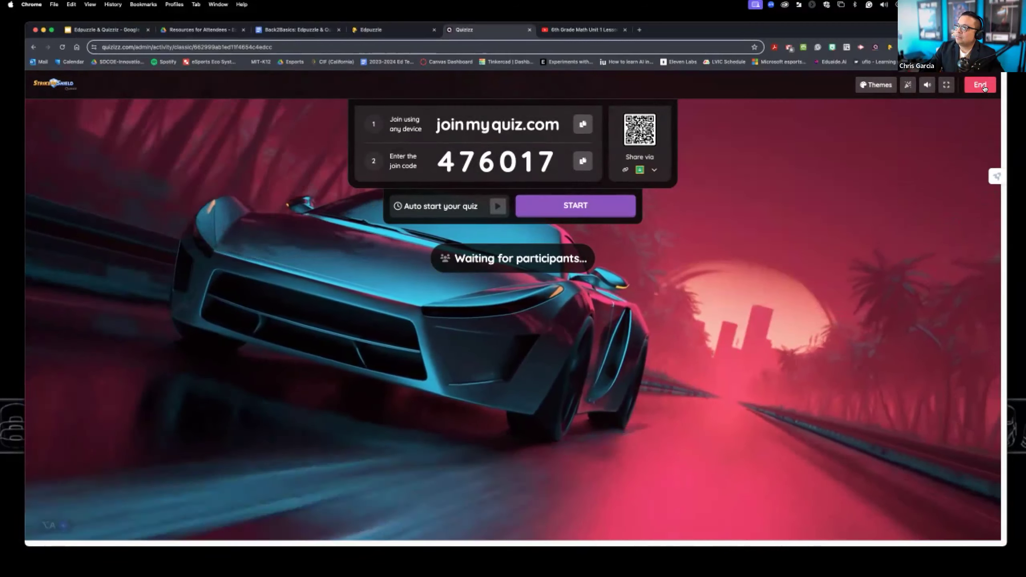
- End the live session and open My library to see the published quizzes
click(981, 85)
click(499, 334)
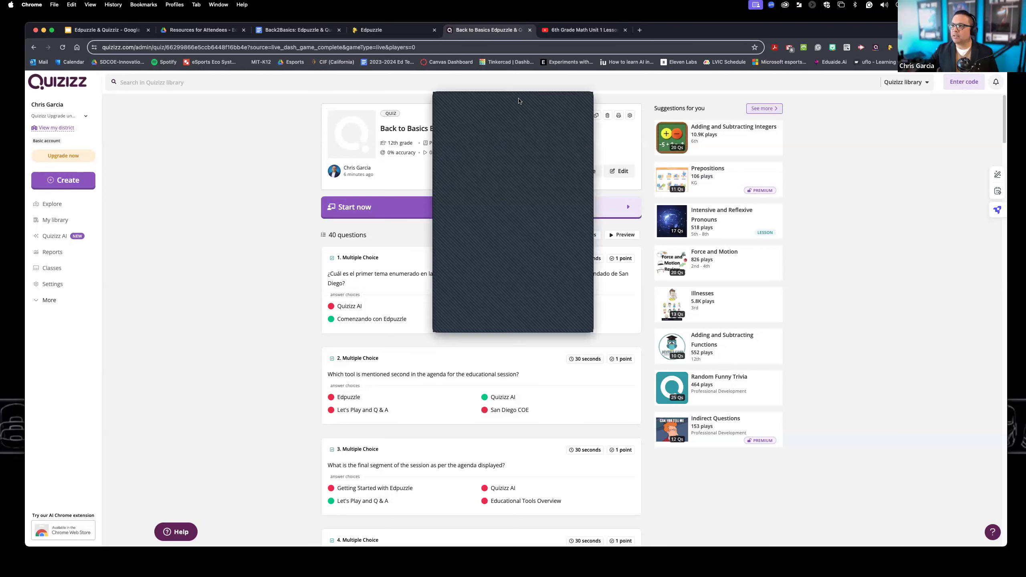
click(519, 101)
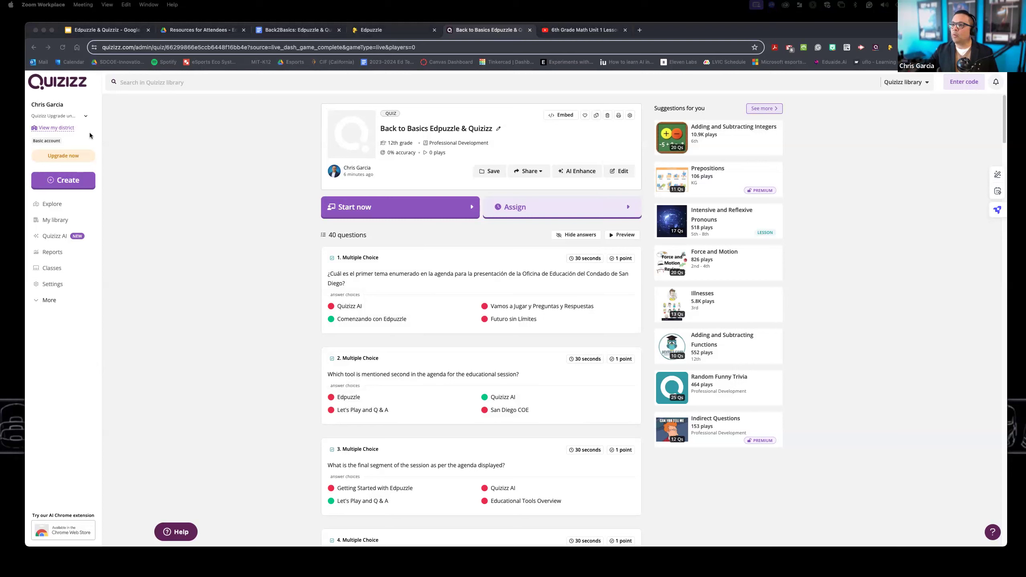
click(186, 189)
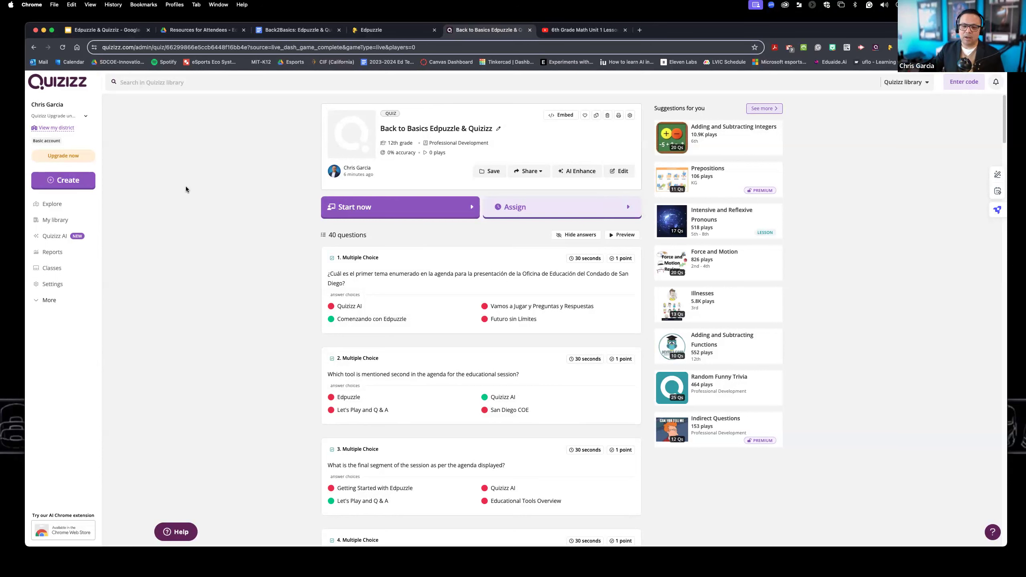
scroll(186, 189, down, 1)
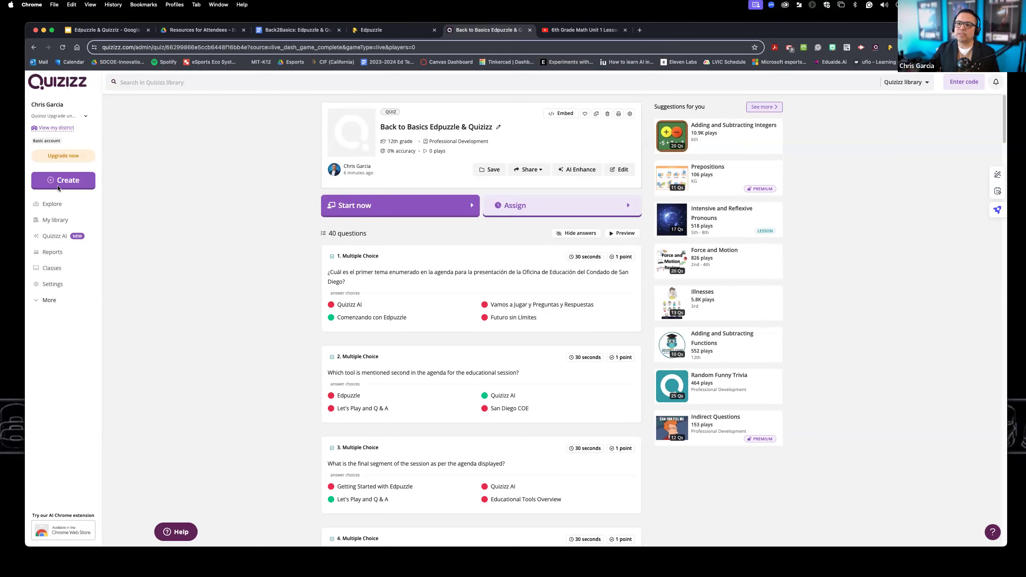
click(53, 222)
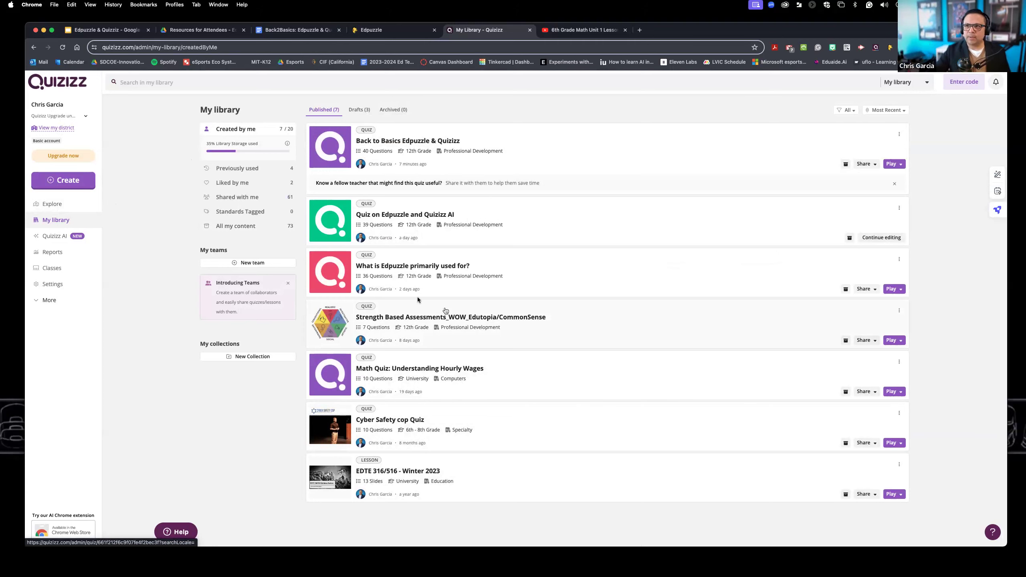
- Open the Edpuzzle & Quiziz Resources document from the shared Drive folder and review its Quizizz Resources and Teacher Wish List links
click(198, 30)
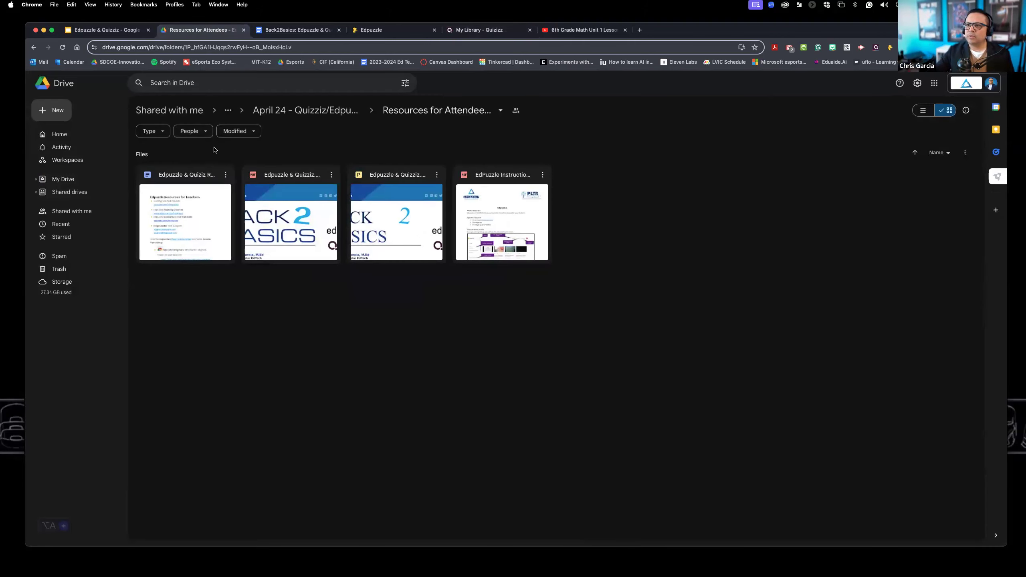
double_click(197, 232)
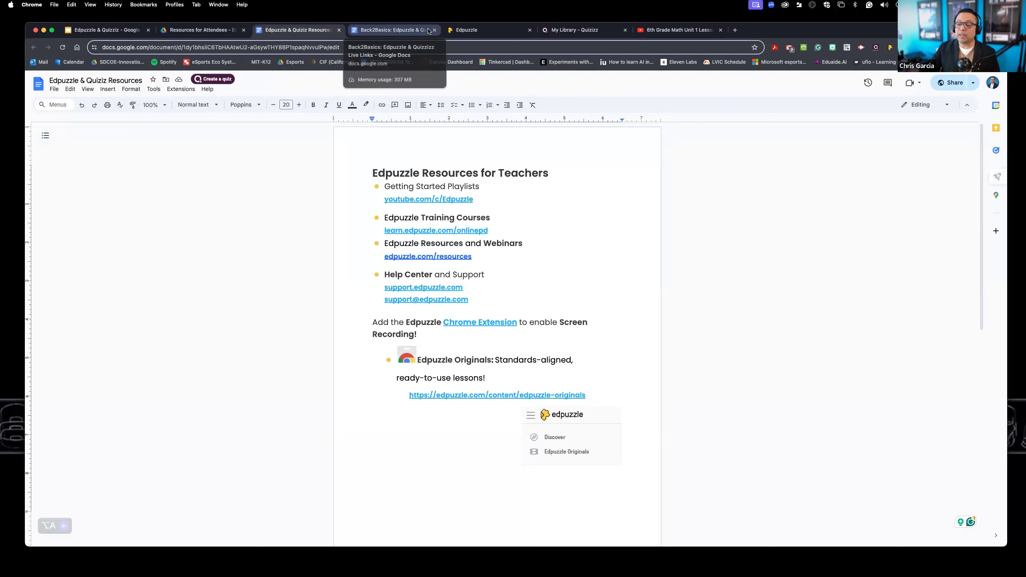
click(587, 29)
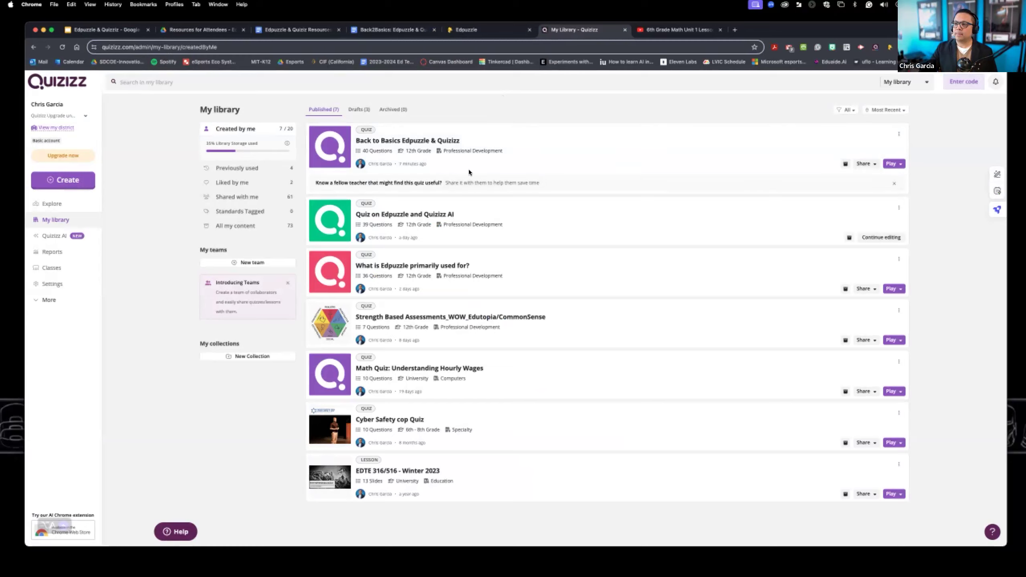
click(297, 30)
scroll(391, 227, down, 10)
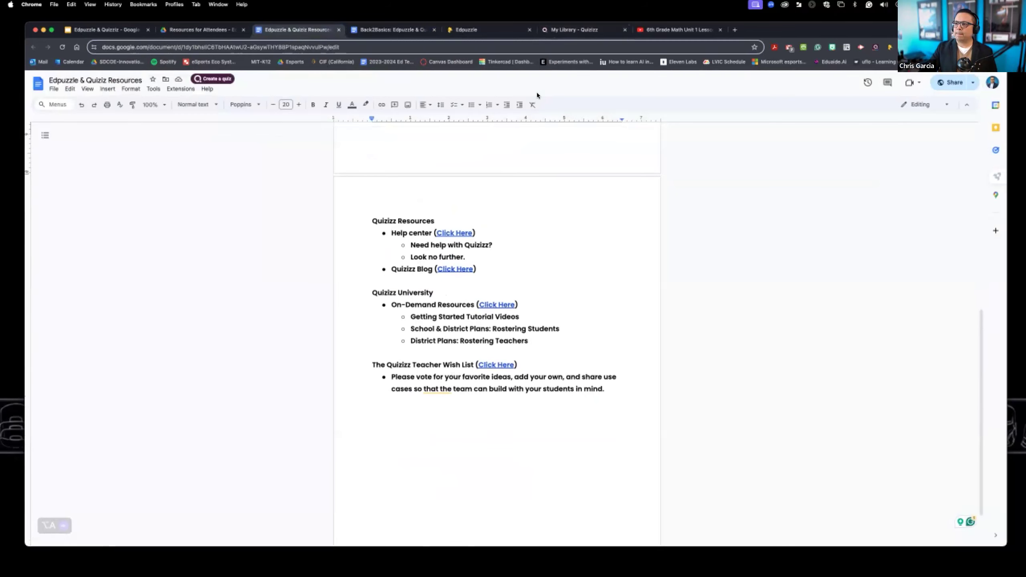
click(493, 364)
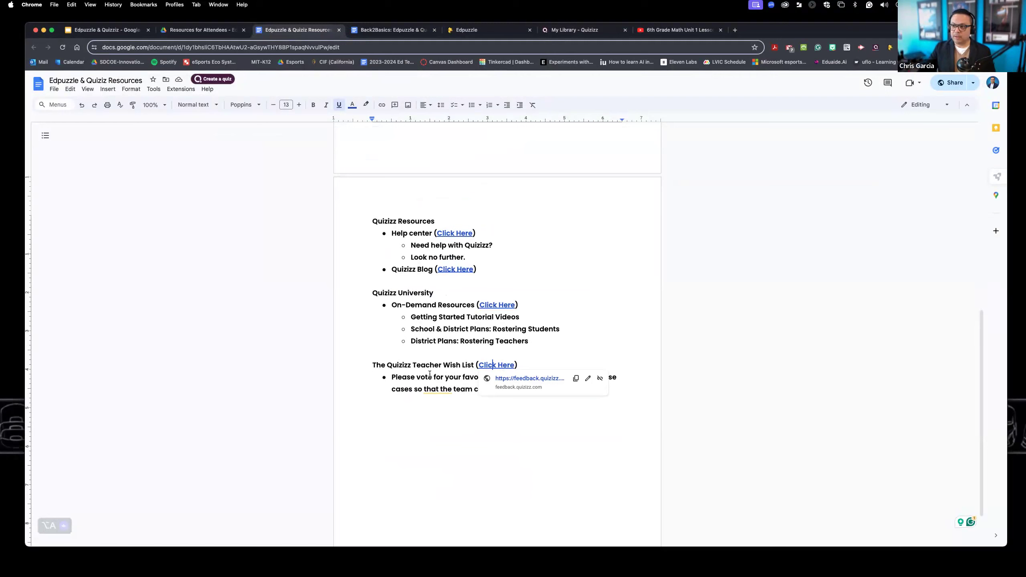
click(434, 390)
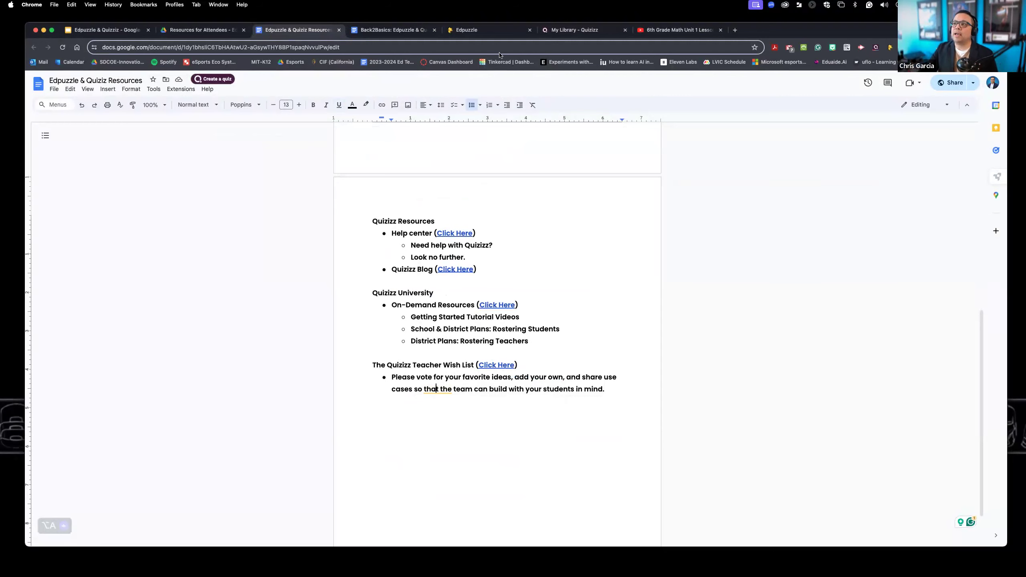
- Return to the Edpuzzle & Quizziz Google Slides deck, present it from "Ok, how does Quizizz work?" and show the Quizizz AI objective slide
click(495, 31)
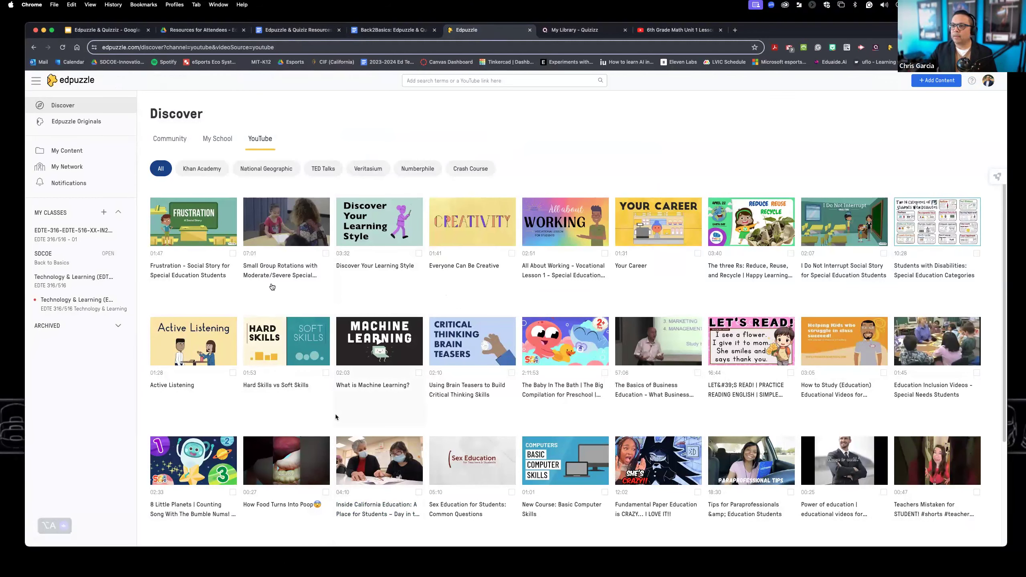
click(575, 30)
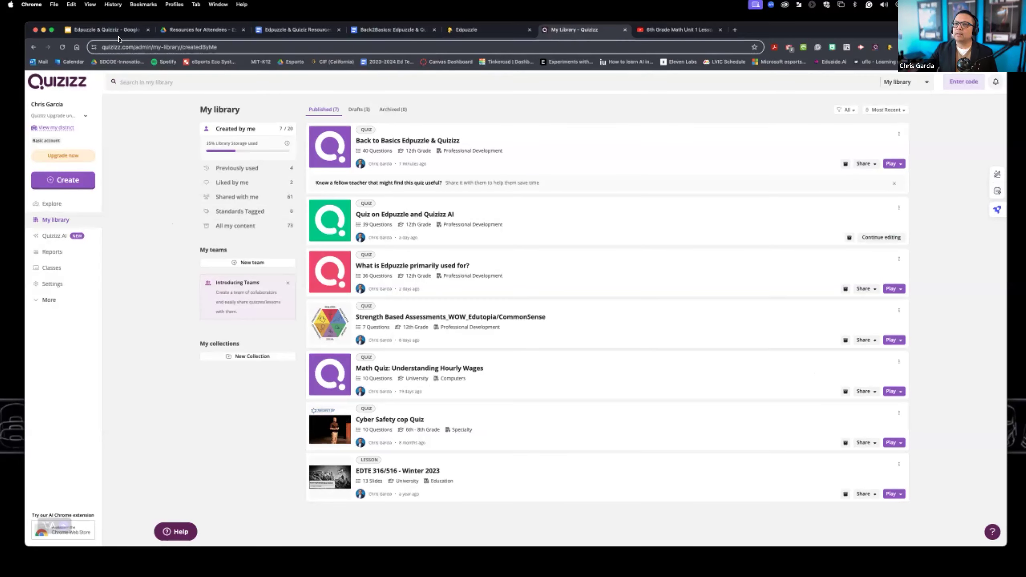
click(108, 30)
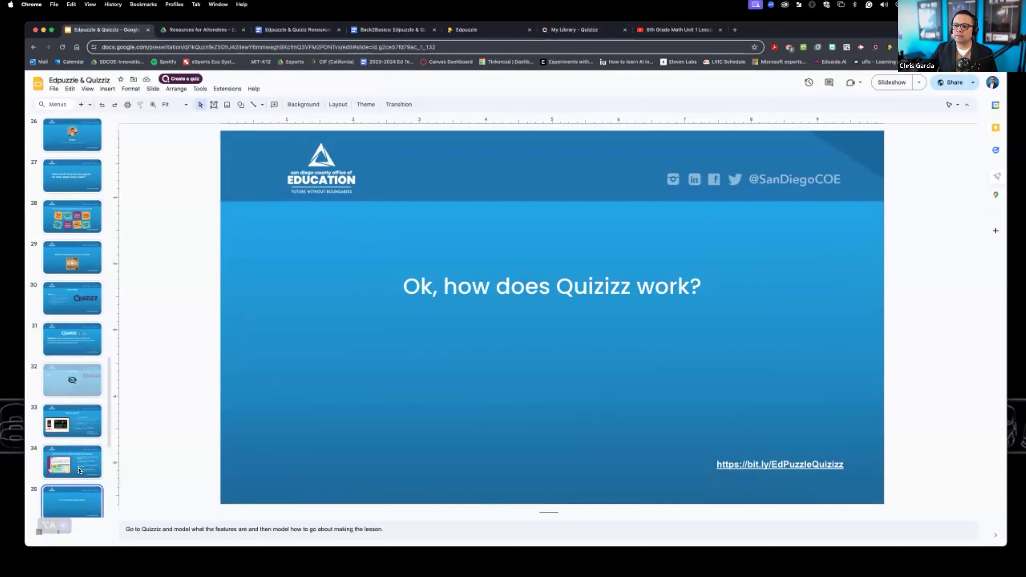
scroll(79, 470, down, 1)
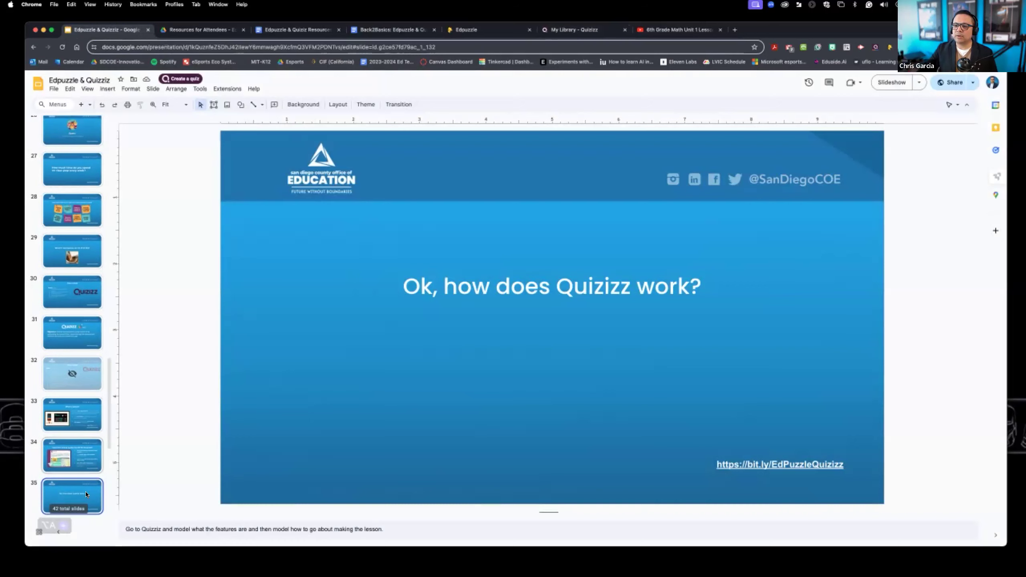
click(890, 85)
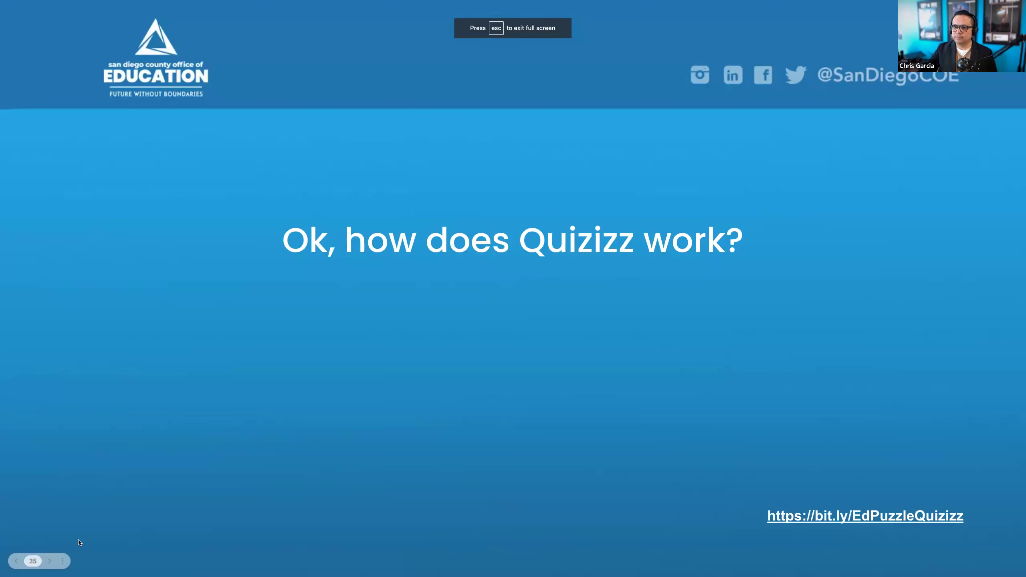
click(80, 542)
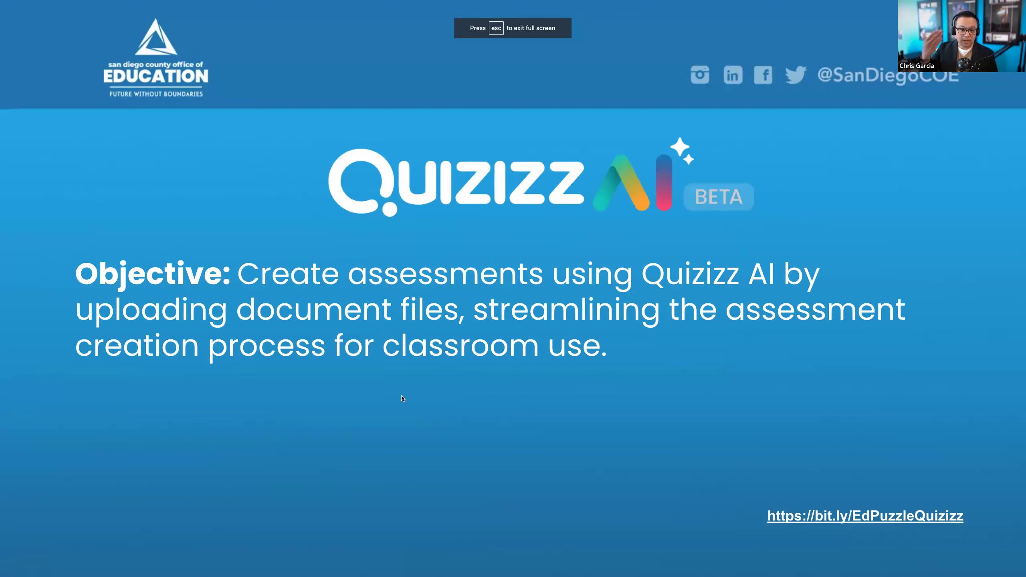